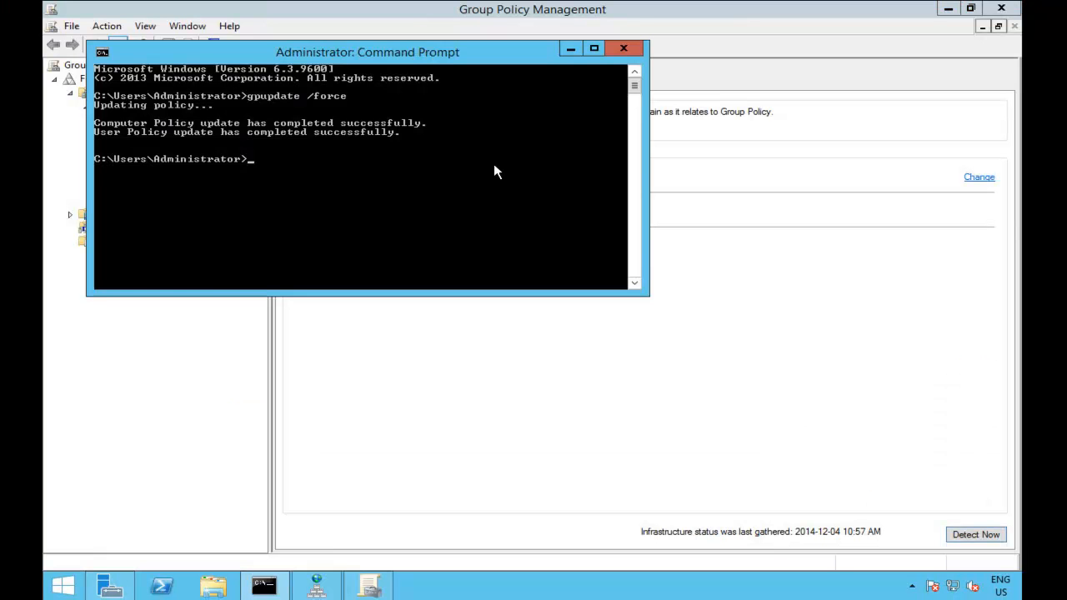
- Close the command prompt and view the scope of the Default Domain Policy linked to bacon.local
{"action": "left_click", "coordinate": [625, 50]}
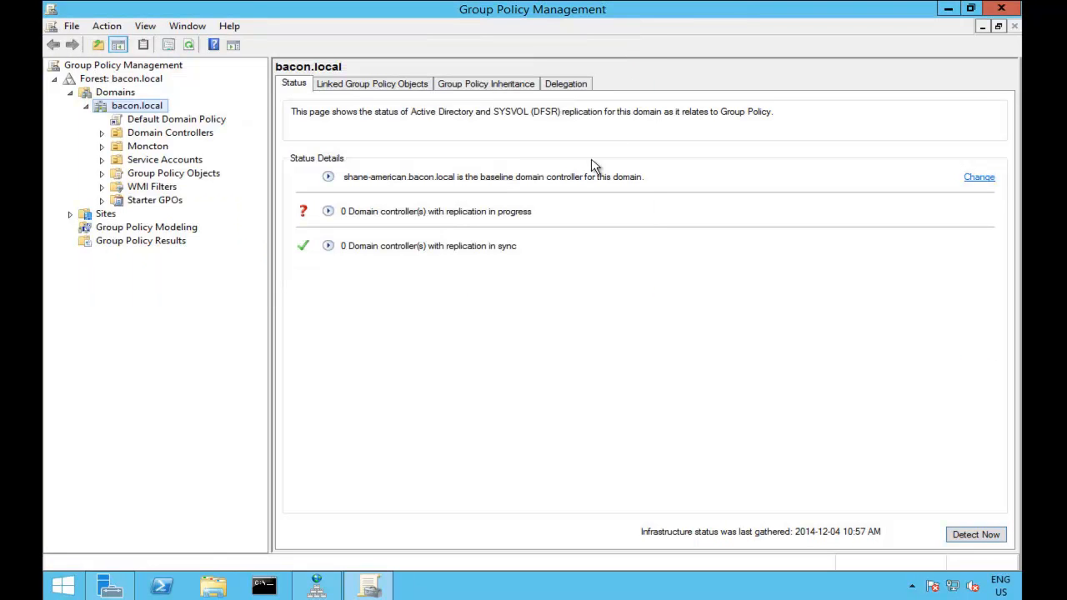
{"action": "left_click", "coordinate": [165, 123]}
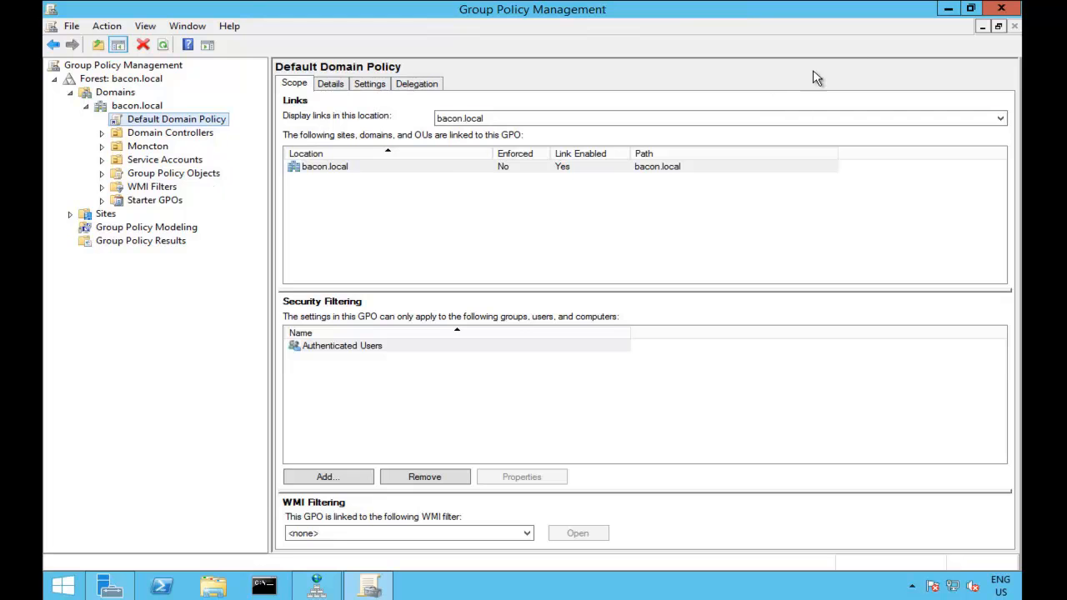
{"action": "left_click", "coordinate": [947, 10]}
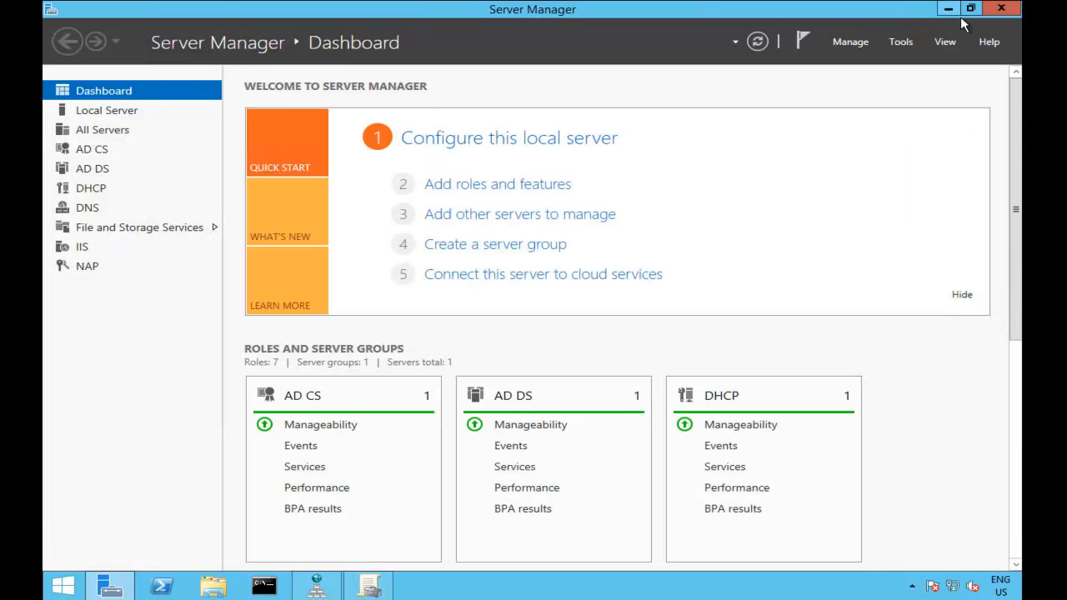
- Open the DHCP console at full size, expand the server's IPv4 node, and widen the tree so its entries are readable
{"action": "left_click", "coordinate": [900, 40]}
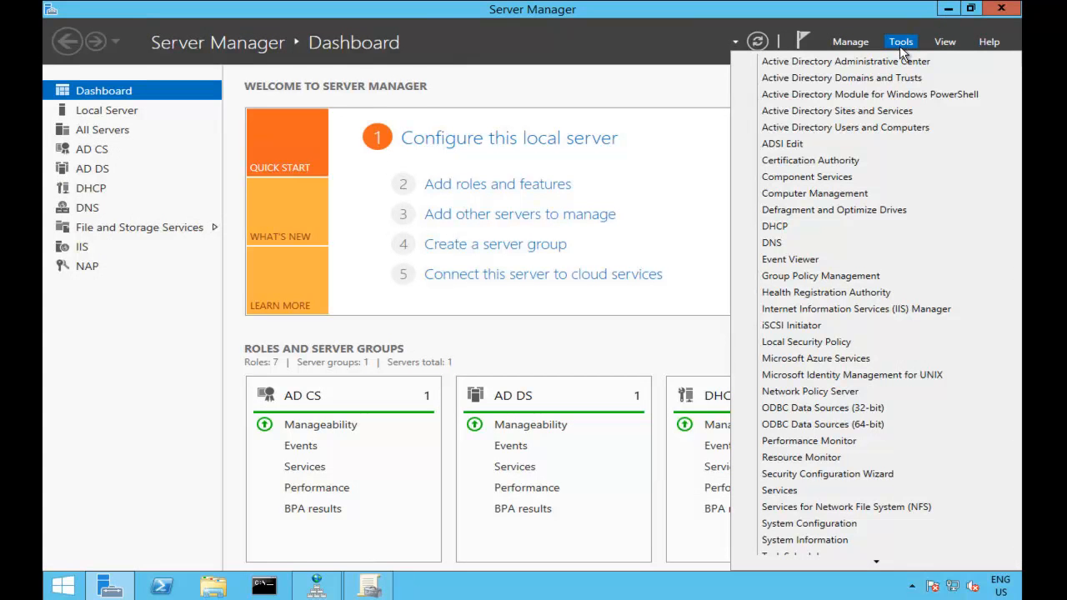
{"action": "left_click", "coordinate": [865, 231]}
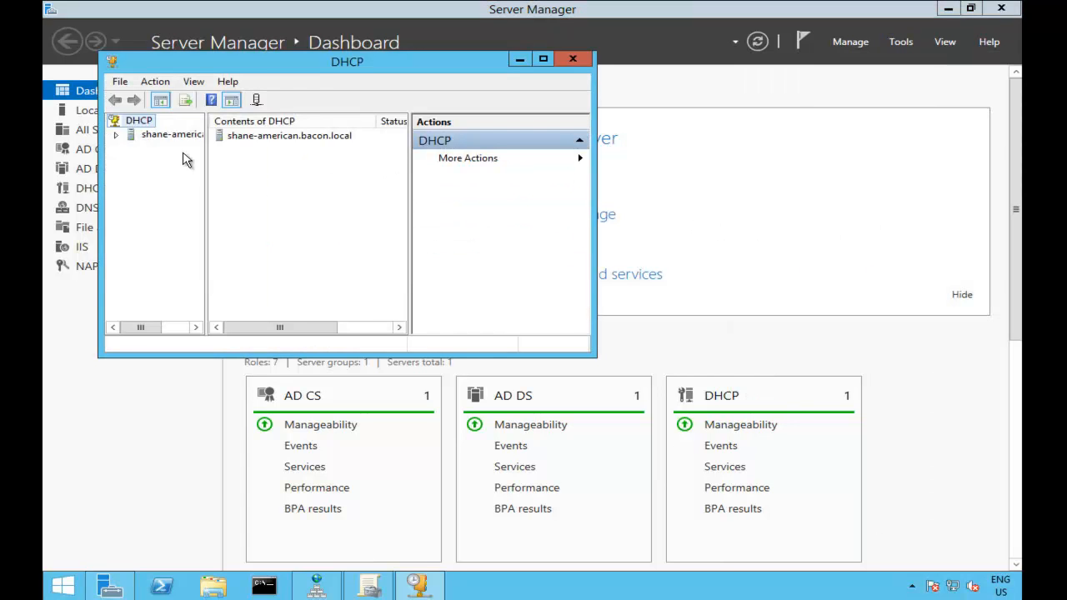
{"action": "left_click", "coordinate": [136, 135]}
{"action": "left_click", "coordinate": [116, 136]}
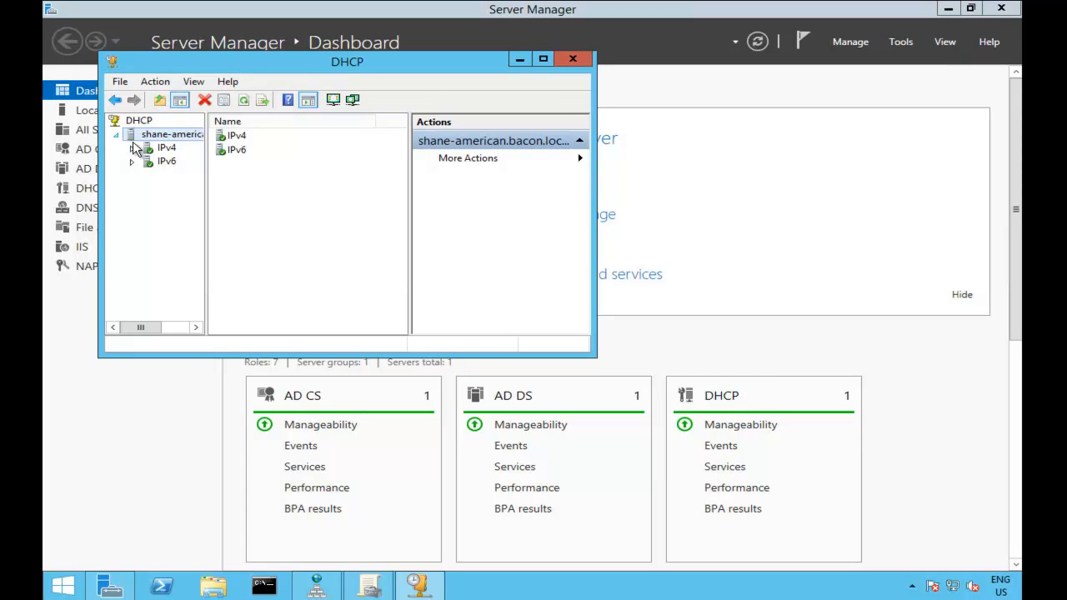
{"action": "left_click", "coordinate": [132, 149]}
{"action": "double_click", "coordinate": [380, 67]}
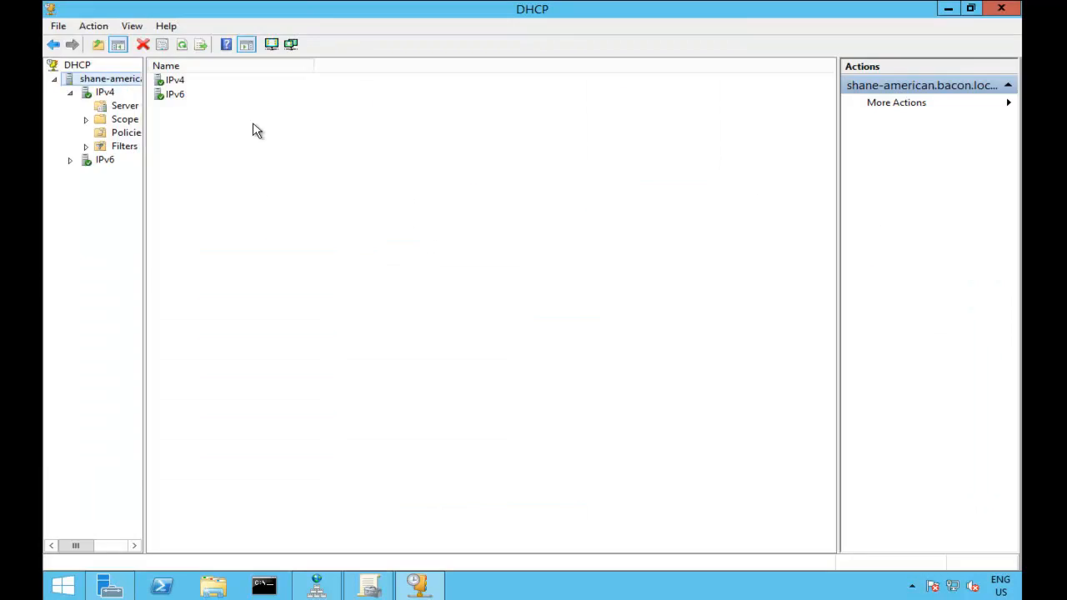
{"action": "left_click_drag", "start_coordinate": [146, 134], "coordinate": [263, 125]}
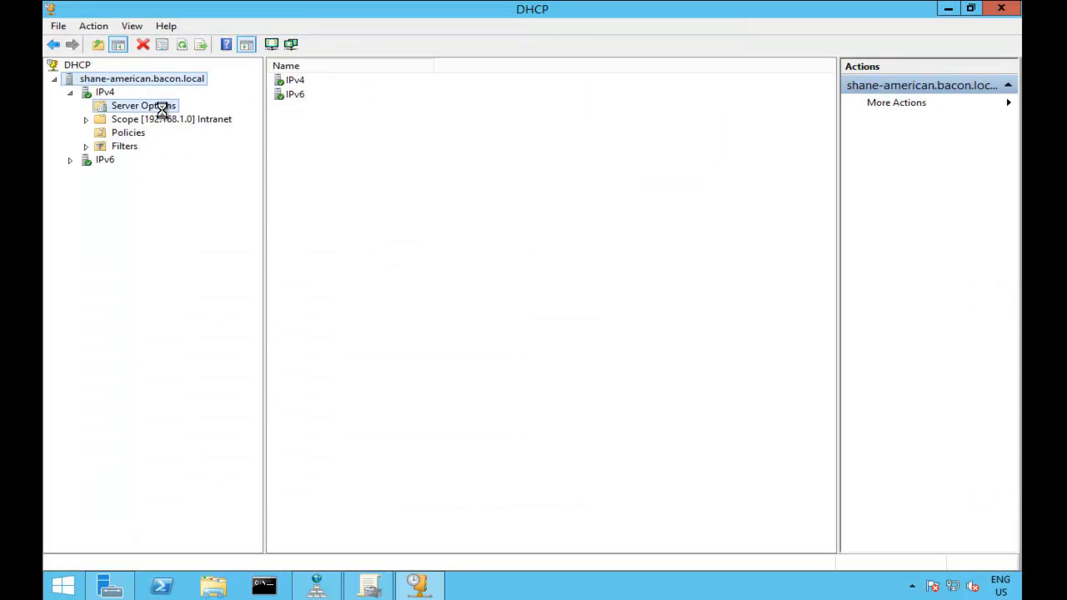
- Expand the 192.168.1.0 Intranet scope and examine the distribution range in its address pool
{"action": "left_click", "coordinate": [165, 106]}
{"action": "double_click", "coordinate": [158, 121]}
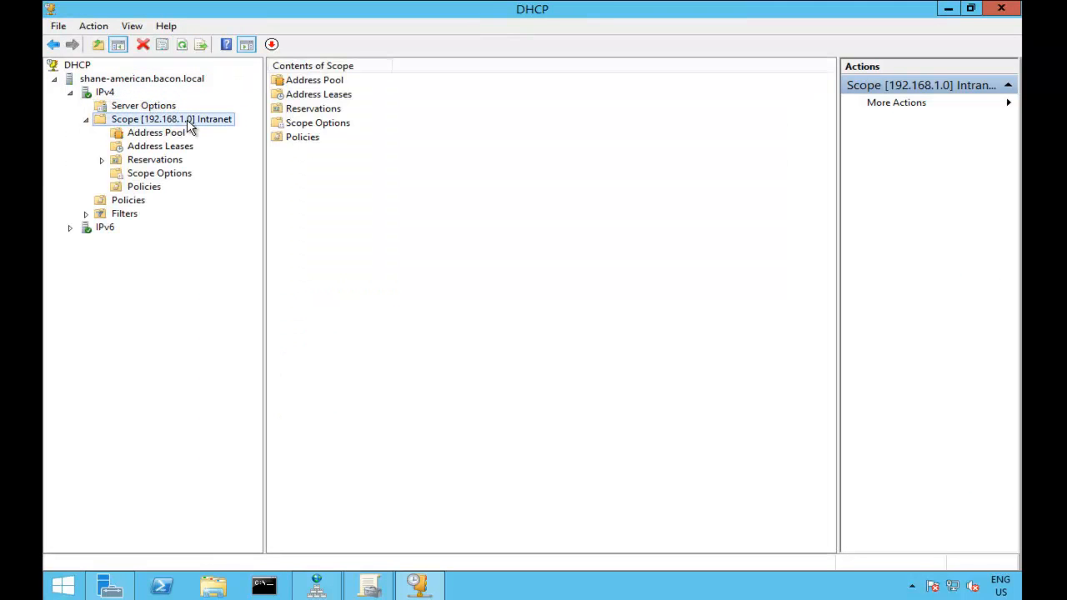
{"action": "right_click", "coordinate": [188, 121]}
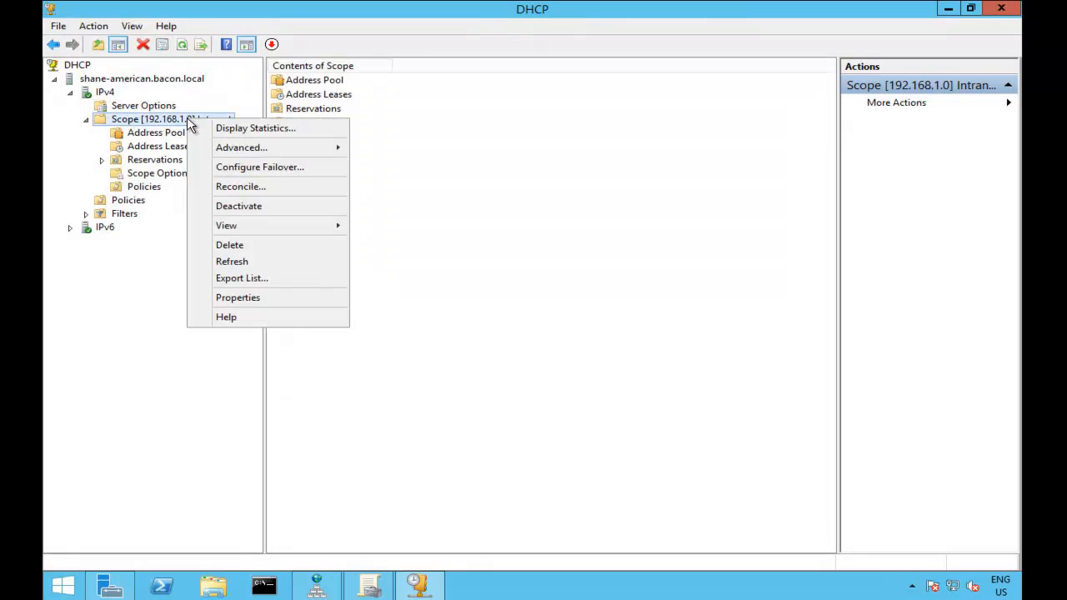
{"action": "left_click", "coordinate": [155, 136]}
{"action": "right_click", "coordinate": [154, 138]}
{"action": "left_click", "coordinate": [337, 107]}
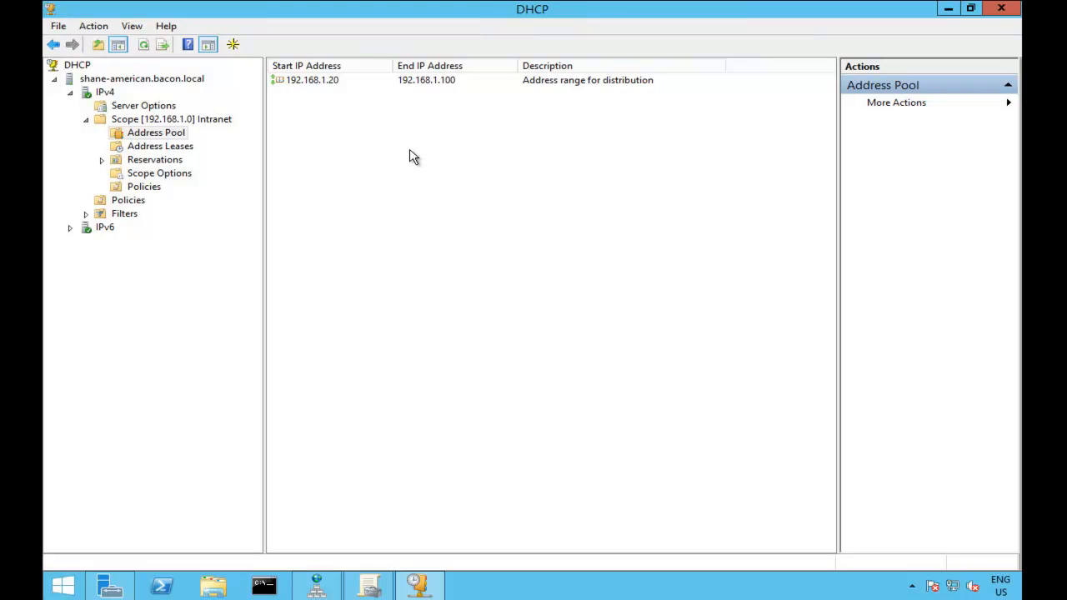
{"action": "left_click", "coordinate": [331, 83]}
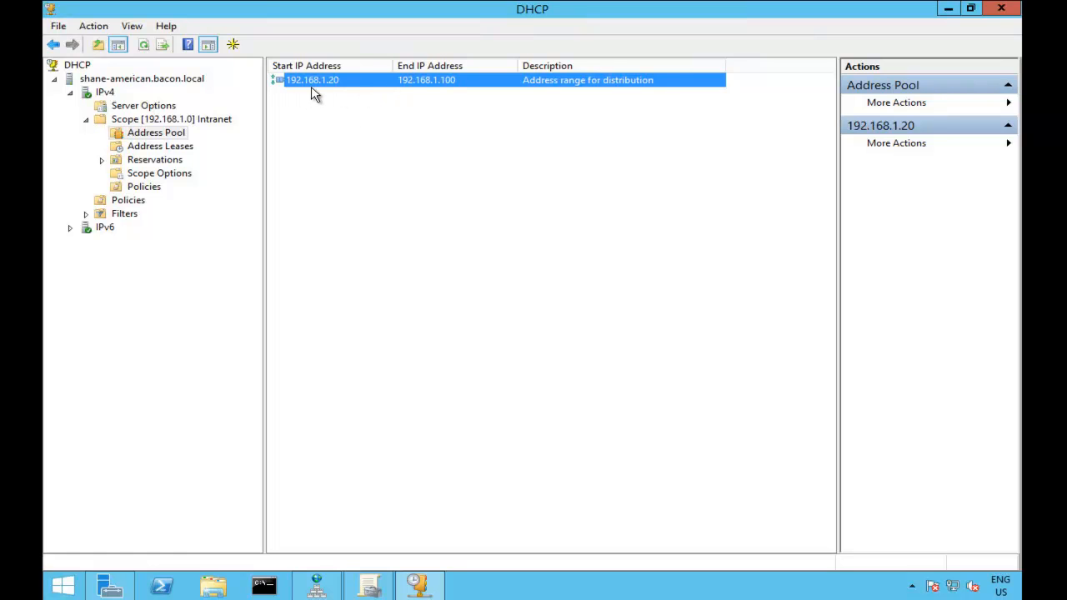
{"action": "left_click", "coordinate": [414, 119]}
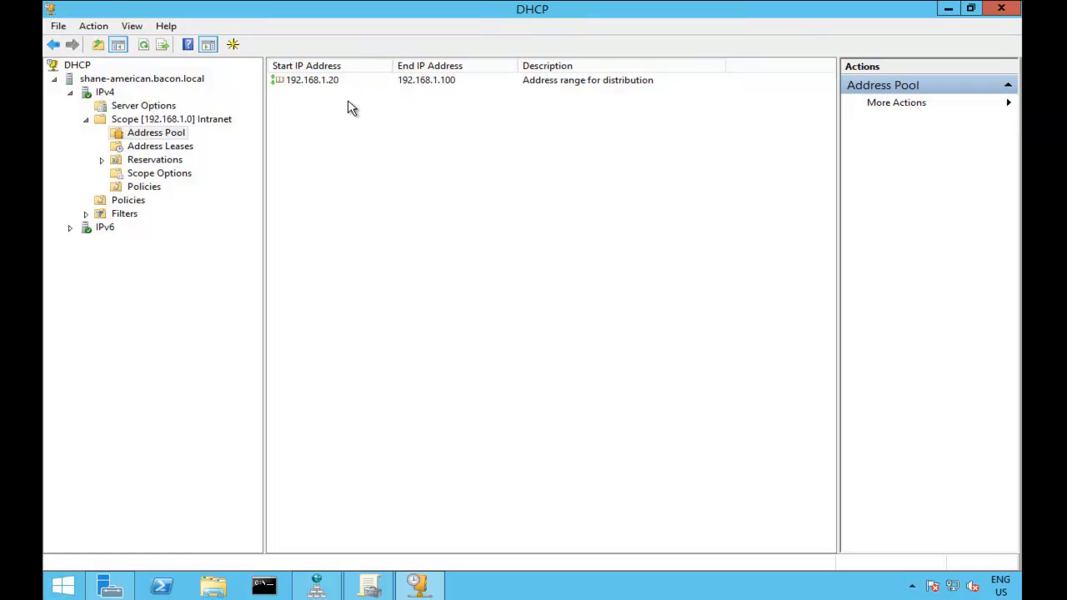
{"action": "left_click", "coordinate": [317, 88]}
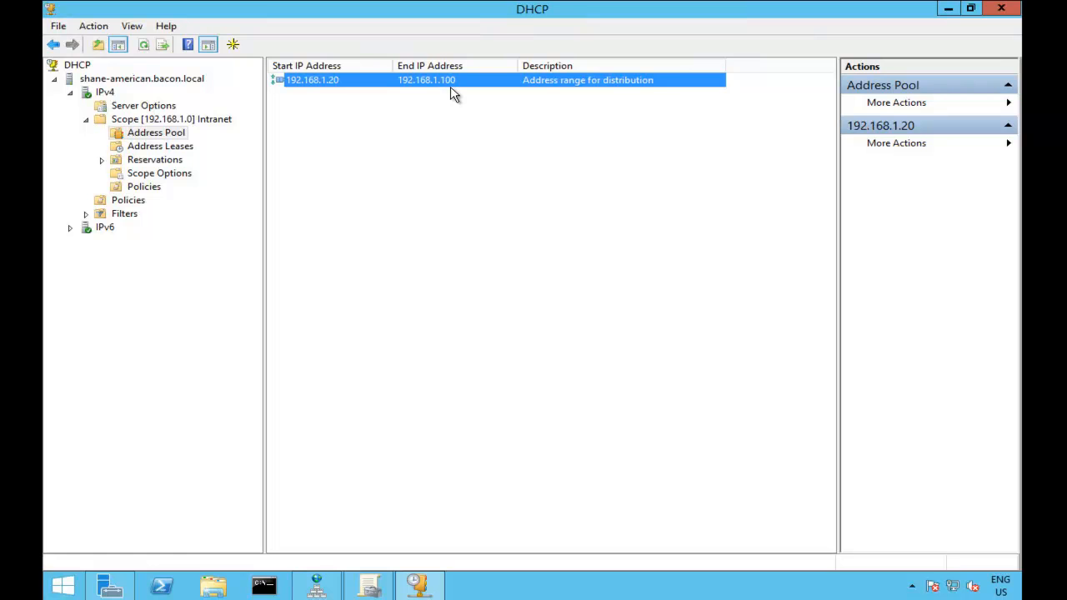
- Check the Intranet scope's router and DNS server options, and recheck its address pool range
{"action": "left_click", "coordinate": [177, 176]}
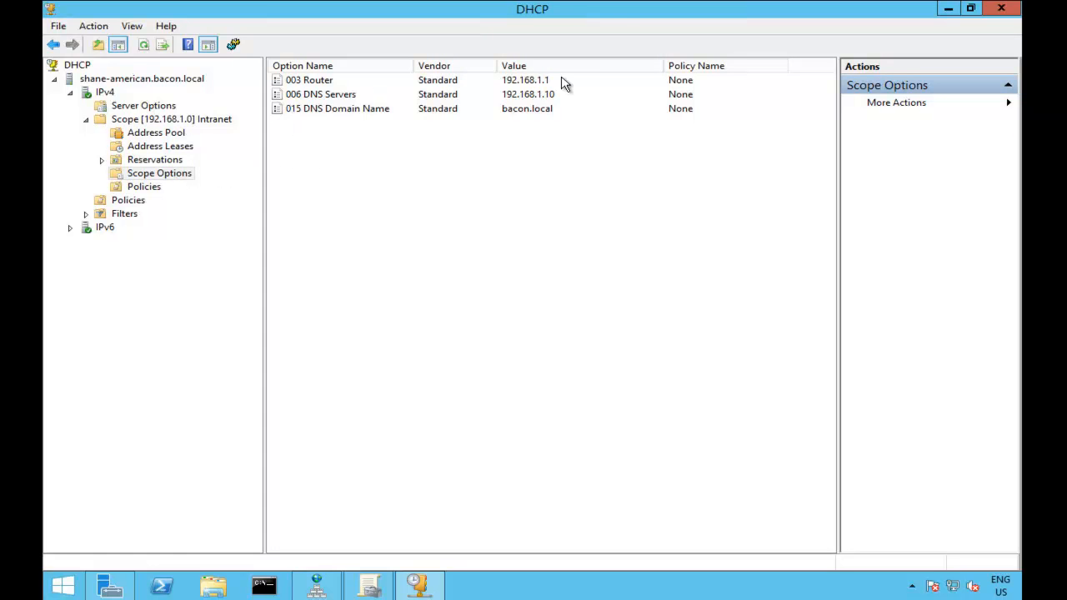
{"action": "left_click", "coordinate": [567, 83]}
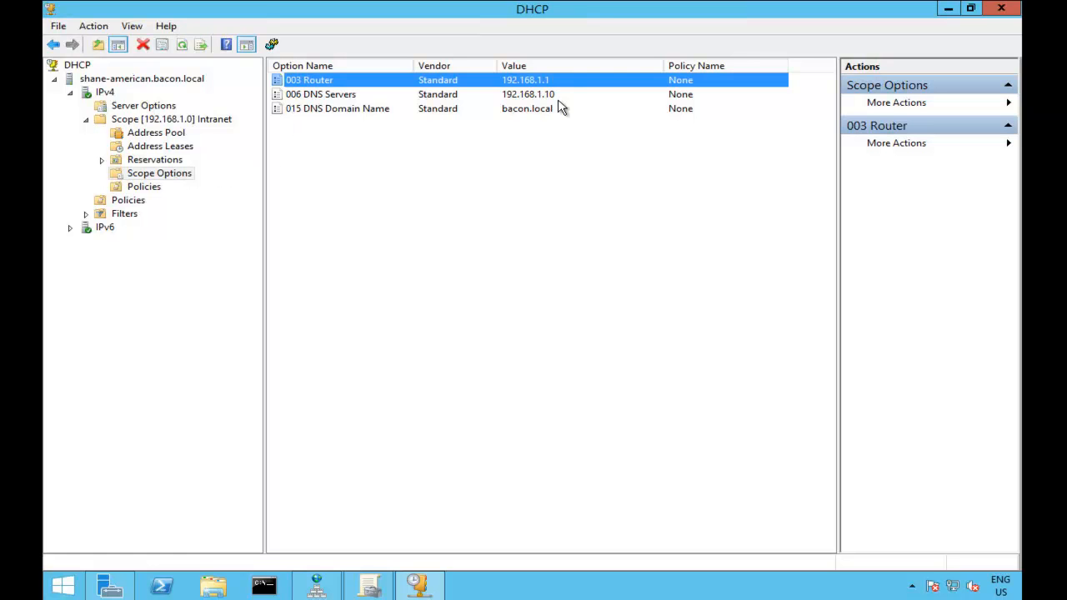
{"action": "left_click", "coordinate": [557, 95]}
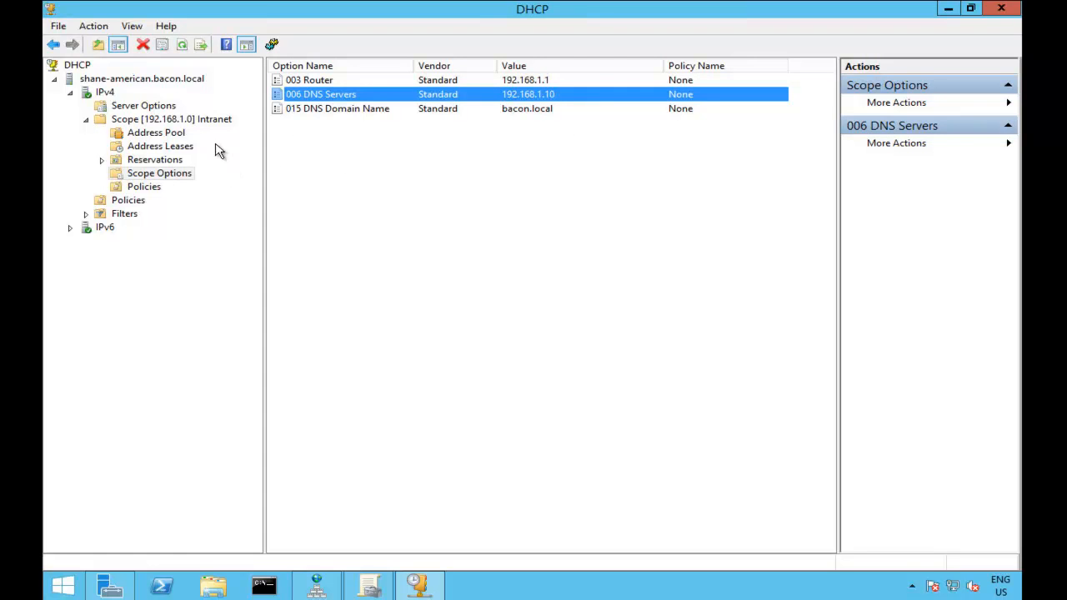
{"action": "left_click", "coordinate": [179, 137]}
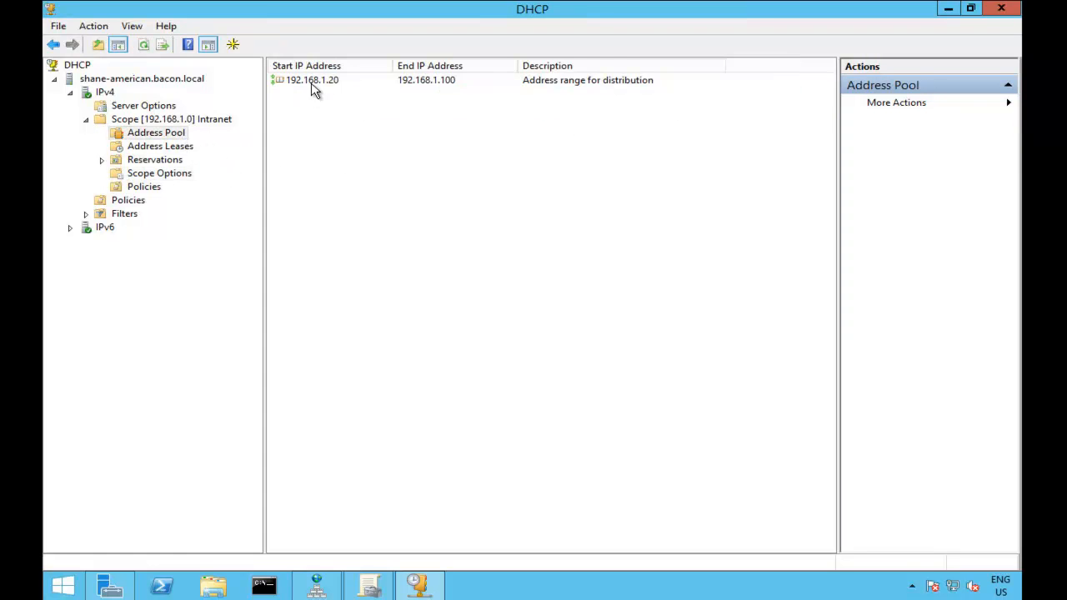
{"action": "left_click", "coordinate": [312, 84]}
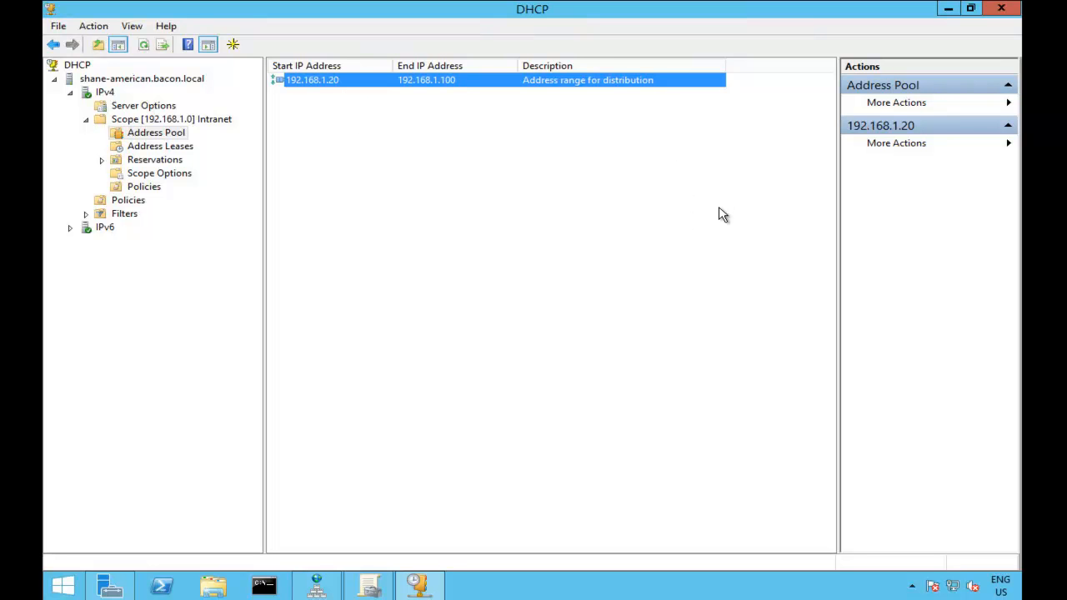
- Switch to DNS Manager and delete the reverse lookup zone 70.152.10.in-addr.arpa from the server and Active Directory
{"action": "left_click", "coordinate": [329, 591]}
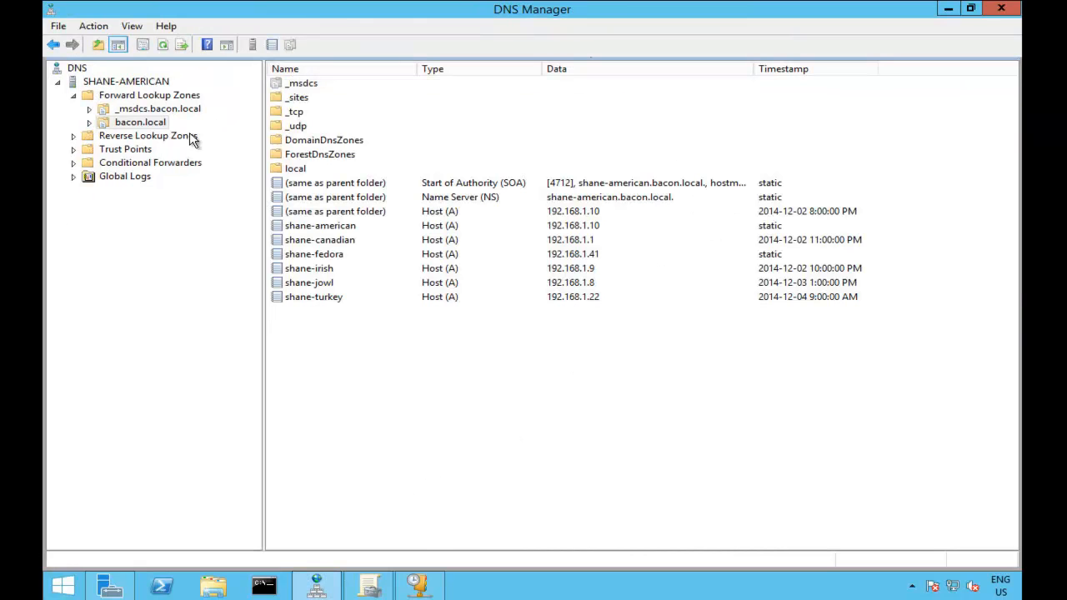
{"action": "left_click", "coordinate": [87, 138]}
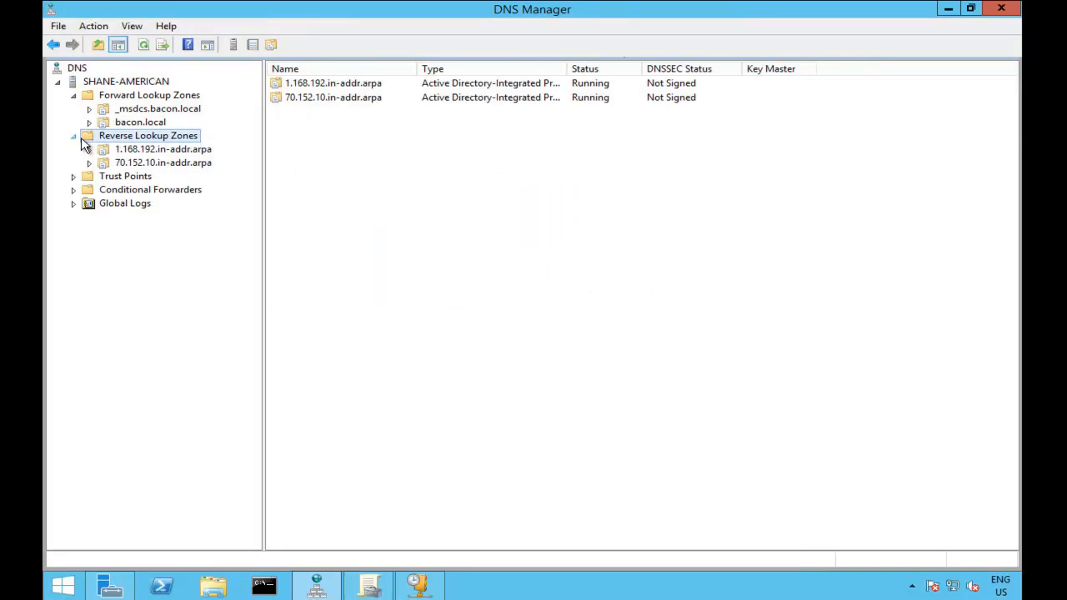
{"action": "left_click", "coordinate": [171, 164]}
{"action": "right_click", "coordinate": [172, 169]}
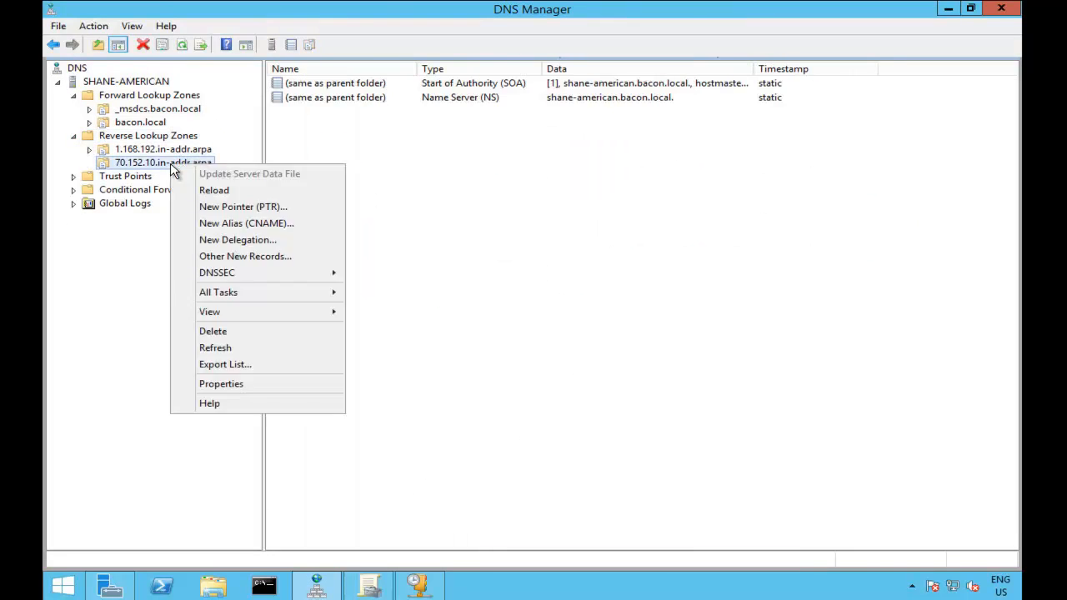
{"action": "left_click", "coordinate": [256, 334]}
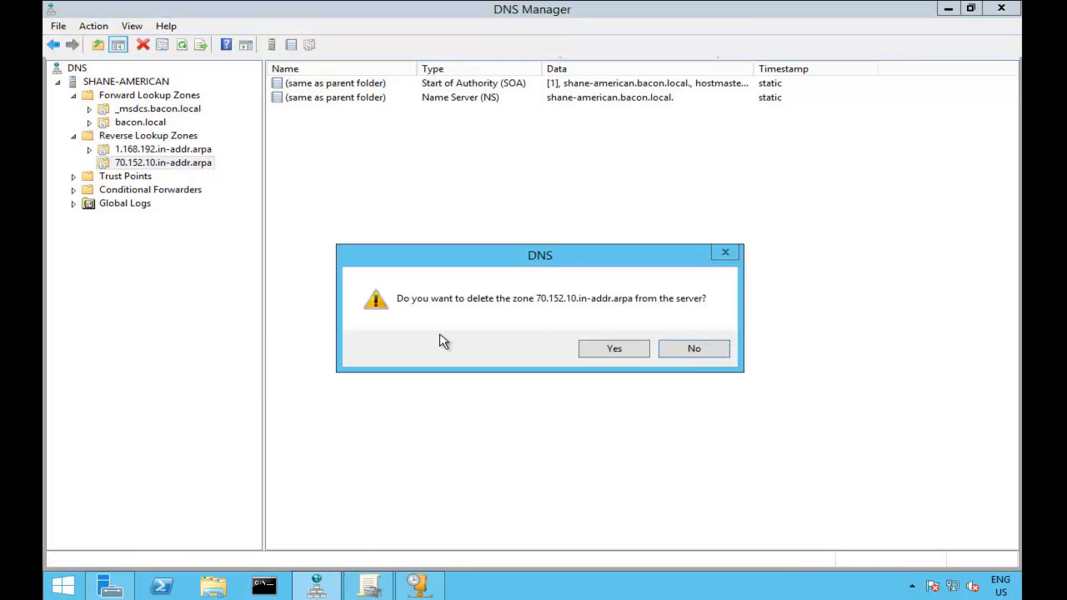
{"action": "left_click", "coordinate": [608, 348]}
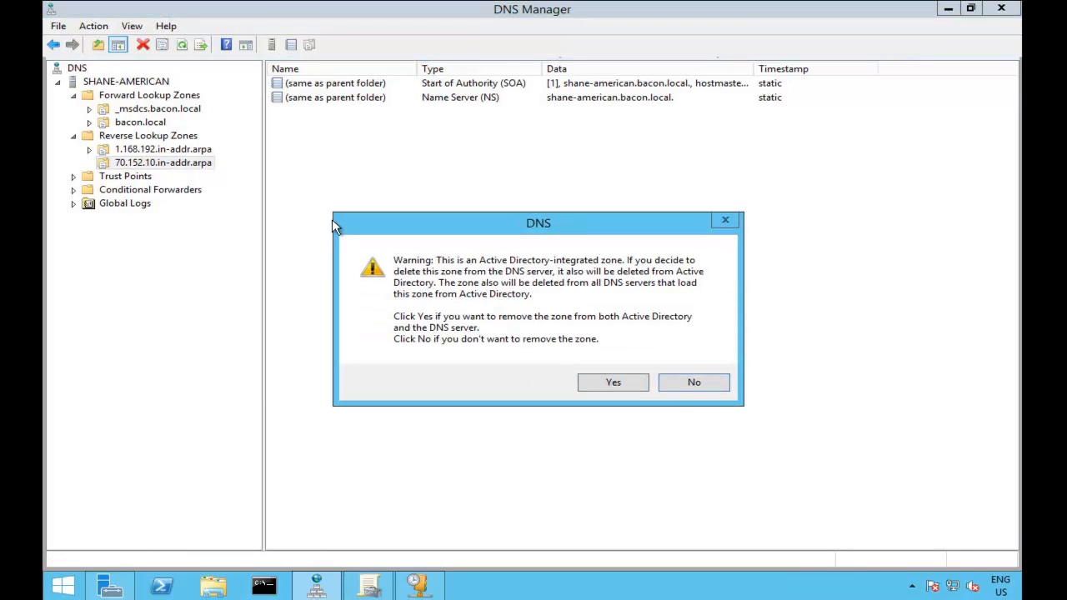
{"action": "left_click", "coordinate": [611, 383]}
- Review the records in the 1.168.192.in-addr.arpa reverse zone and the bacon.local forward zone
{"action": "left_click", "coordinate": [188, 152]}
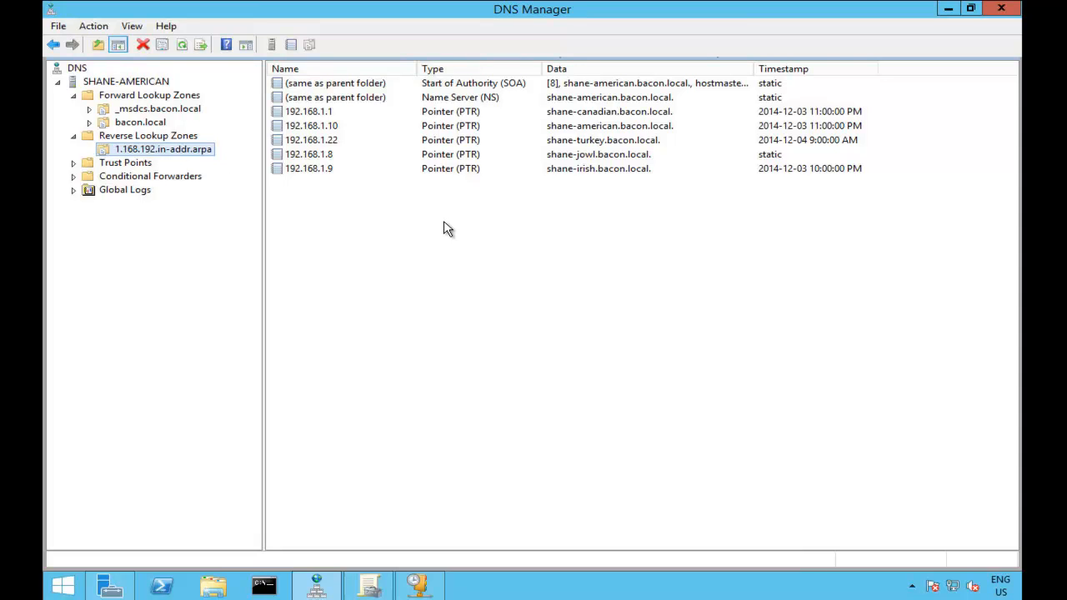
{"action": "left_click", "coordinate": [141, 123]}
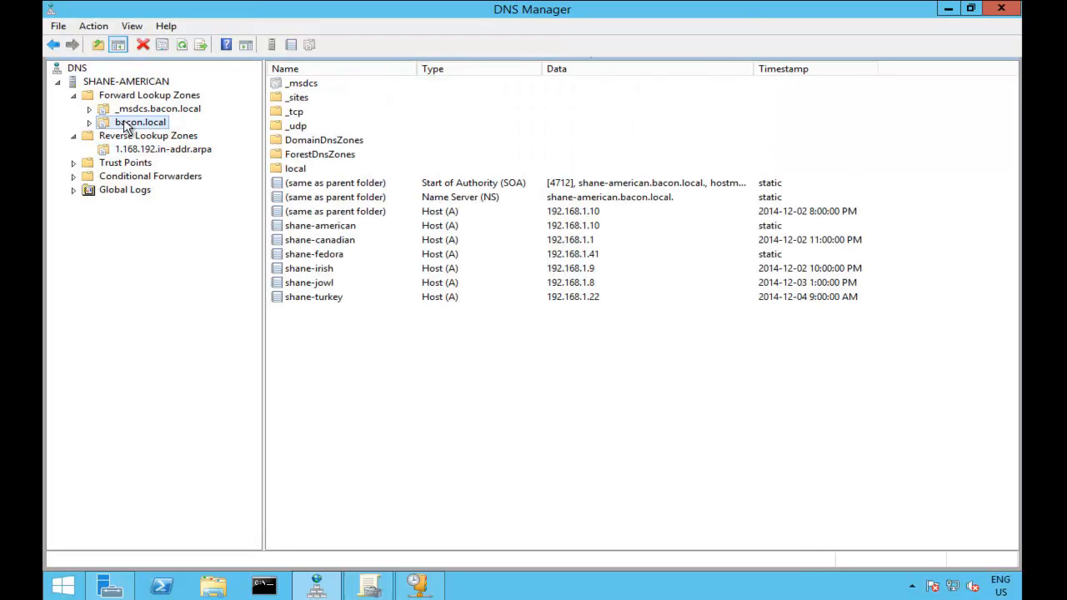
{"action": "left_click", "coordinate": [89, 122]}
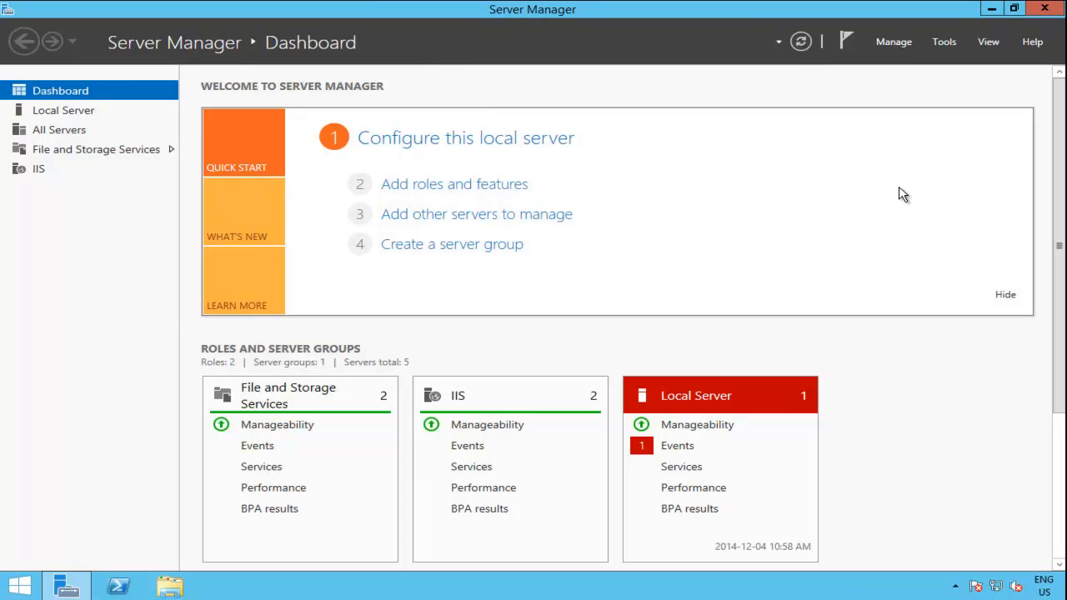
- Start adding roles and features with a role-based installation on shane-irish.bacon.local from the server pool
{"action": "left_click", "coordinate": [898, 41]}
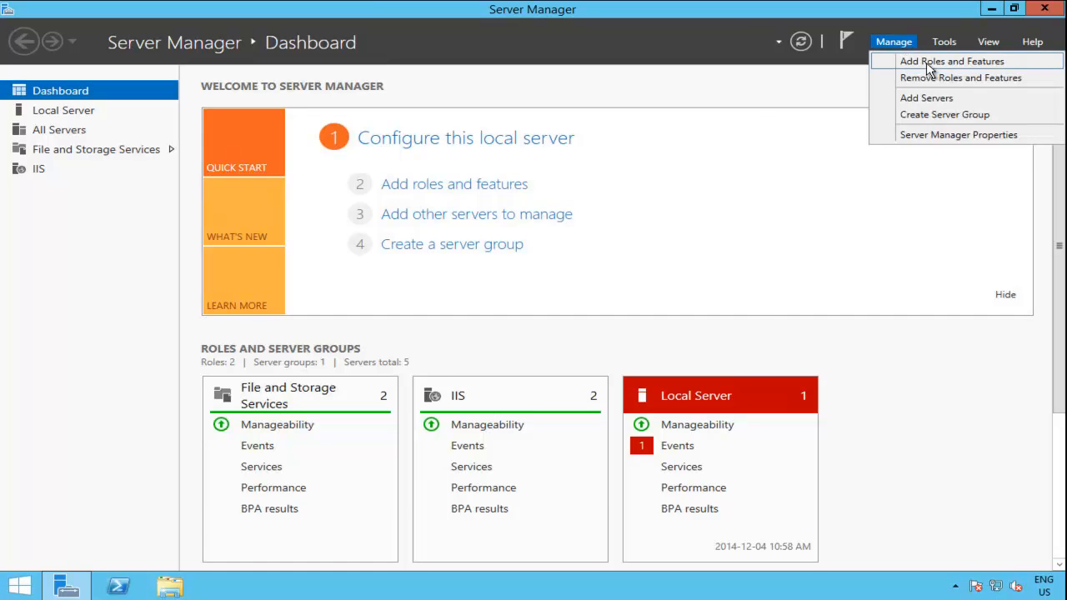
{"action": "left_click", "coordinate": [928, 69]}
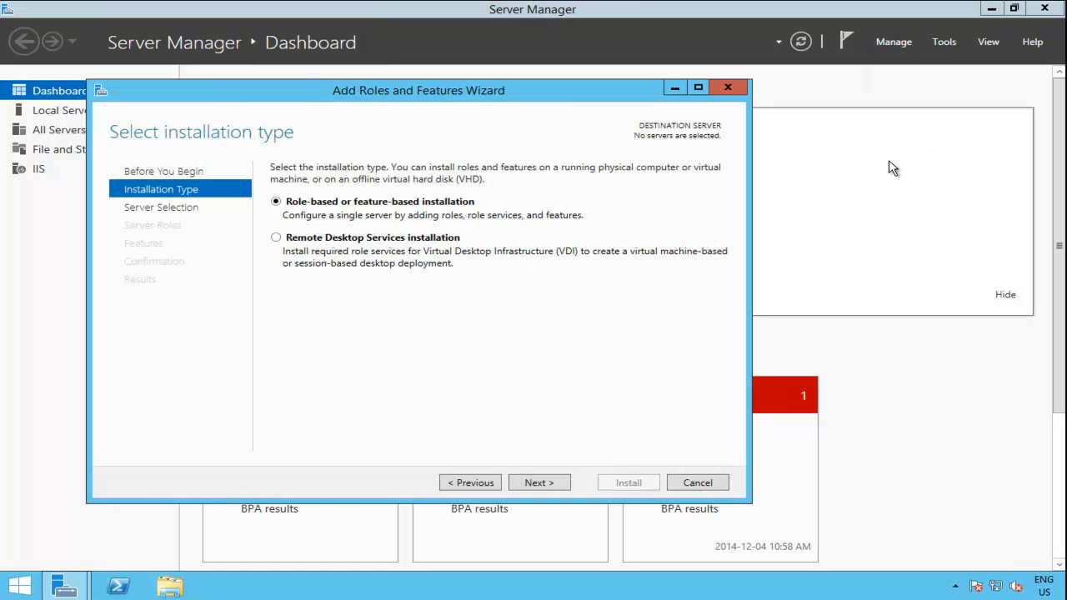
{"action": "left_click", "coordinate": [534, 483]}
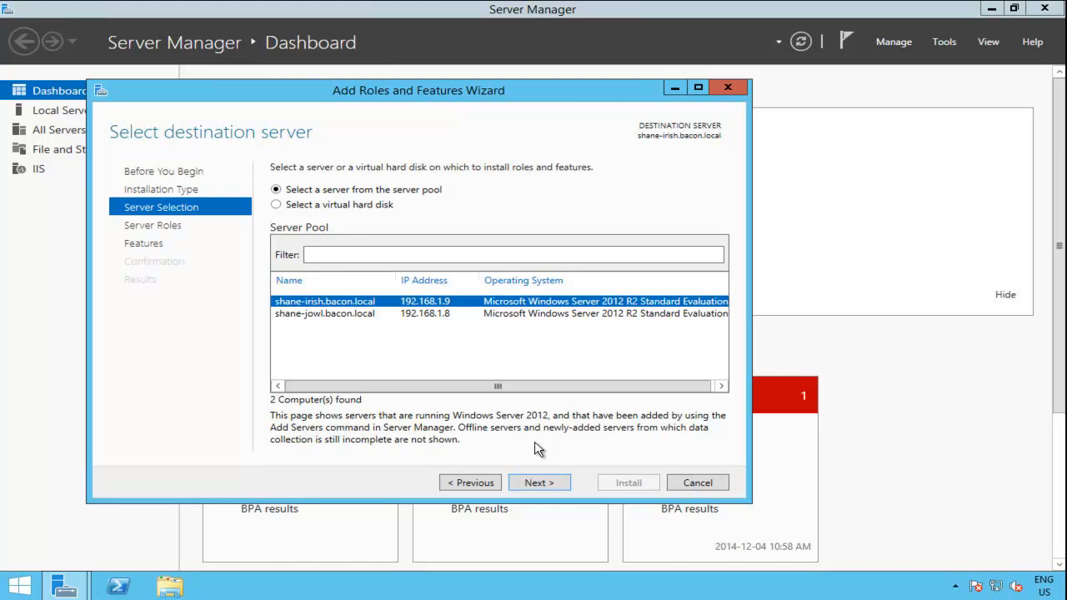
{"action": "left_click", "coordinate": [544, 485]}
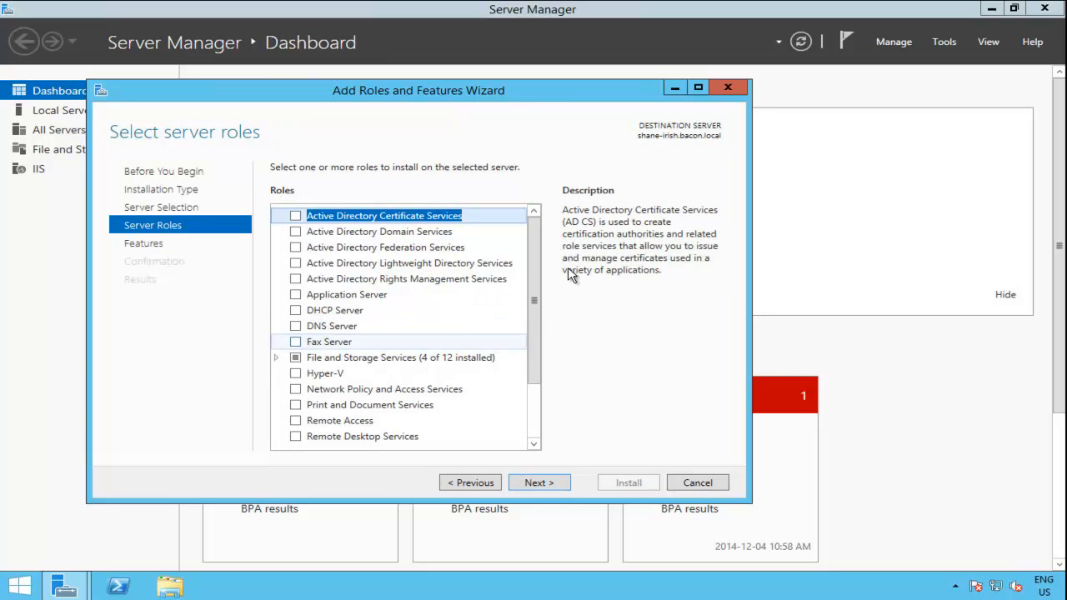
- Look through the server roles without selecting any, and browse the features list to its end
{"action": "scroll", "coordinate": [535, 328], "scroll_direction": "down", "scroll_amount": 2}
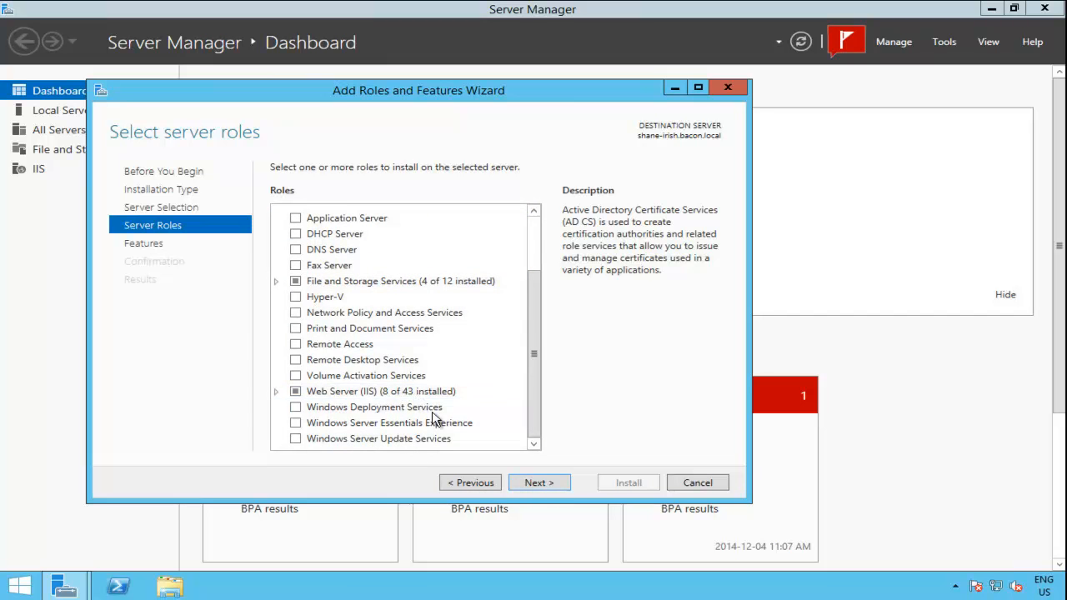
{"action": "left_click", "coordinate": [538, 483]}
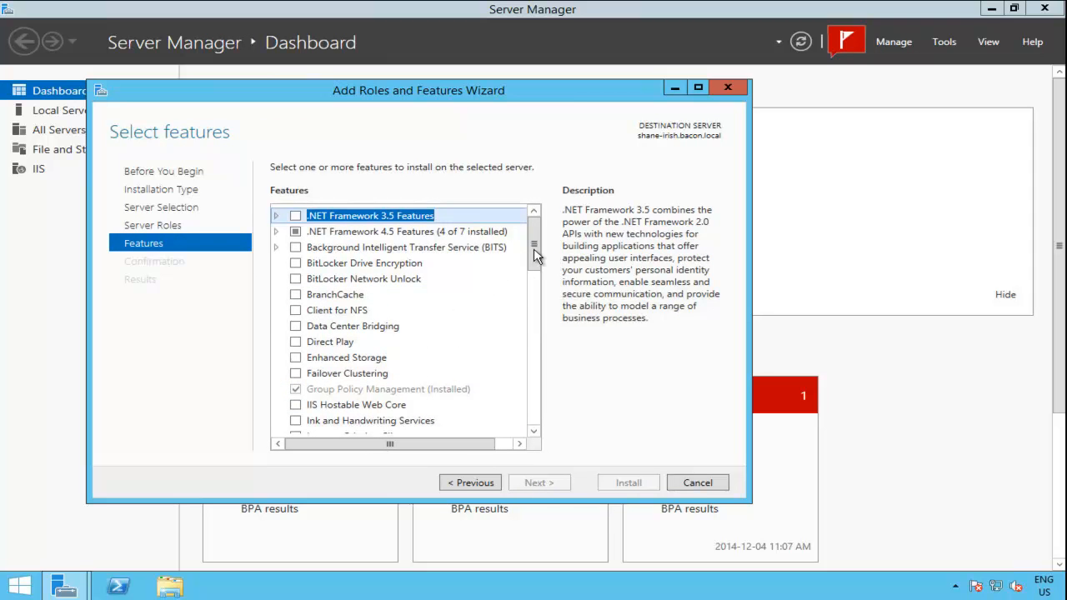
{"action": "left_click_drag", "start_coordinate": [535, 265], "coordinate": [539, 415]}
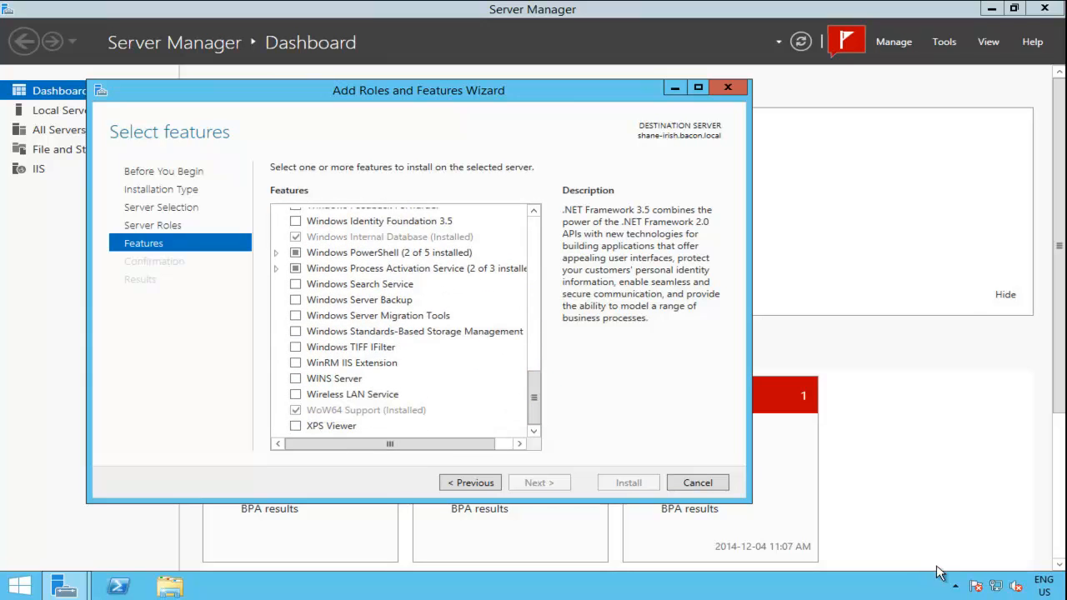
- Check the Ethernet adapter's IPv4 address, gateway and DNS settings in the network connections, leaving them without changes
{"action": "right_click", "coordinate": [998, 587]}
{"action": "left_click", "coordinate": [960, 571]}
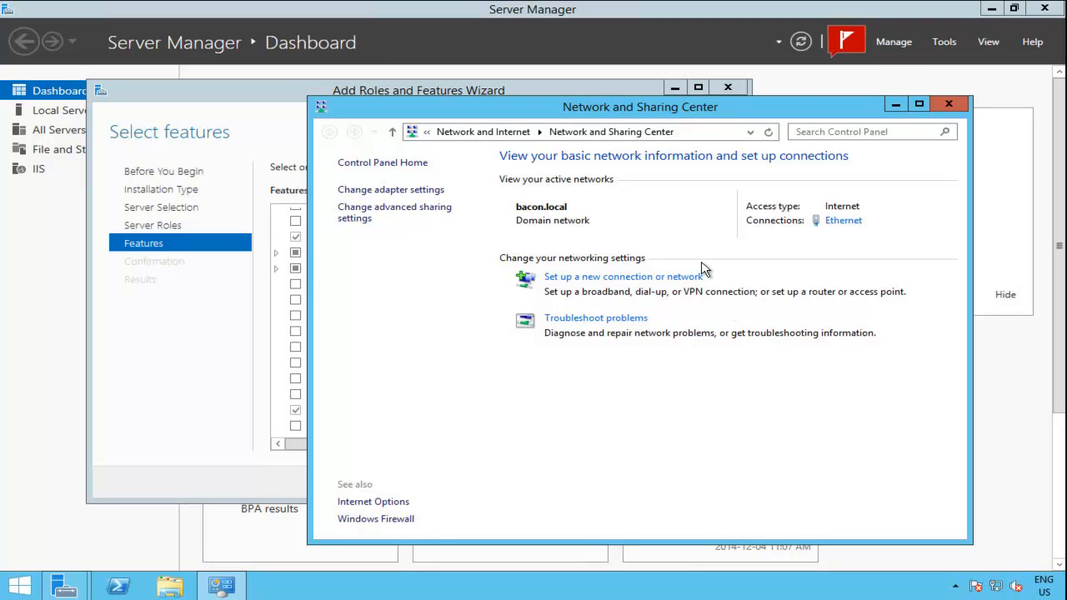
{"action": "left_click", "coordinate": [411, 191]}
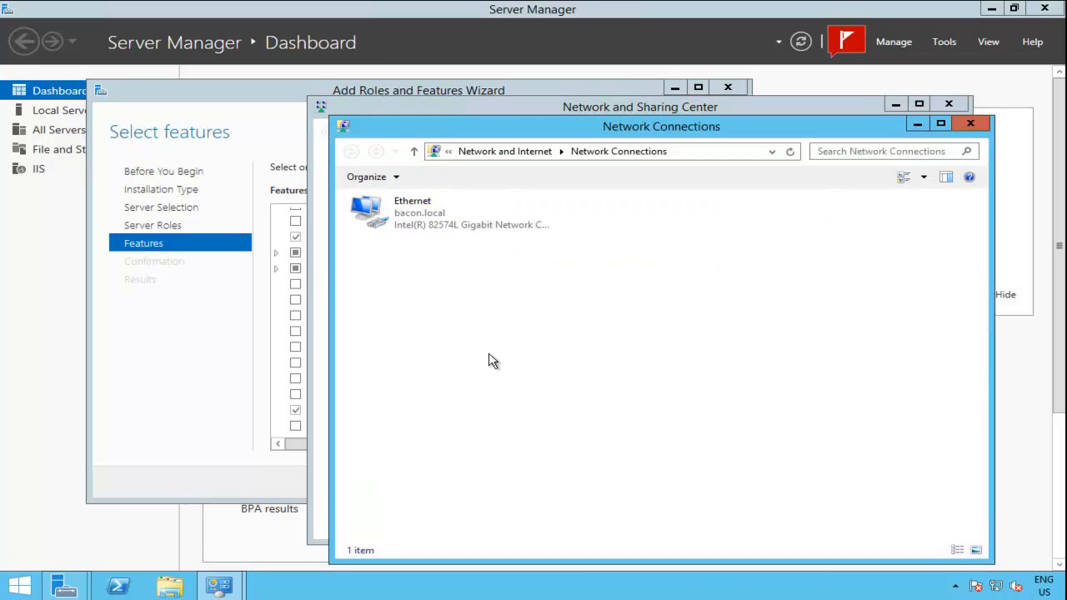
{"action": "right_click", "coordinate": [428, 215]}
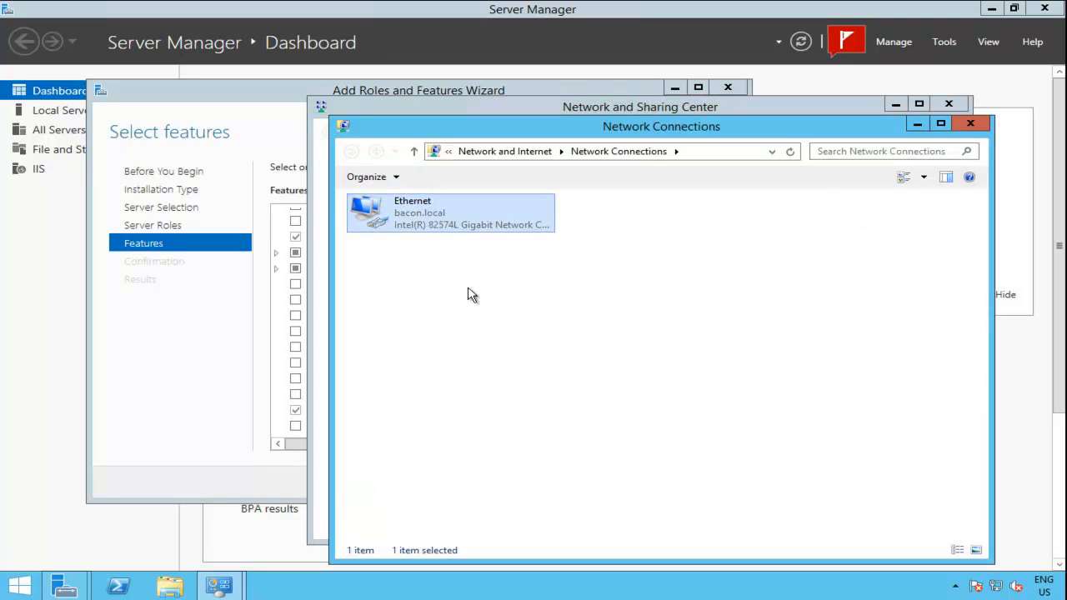
{"action": "left_click", "coordinate": [510, 350]}
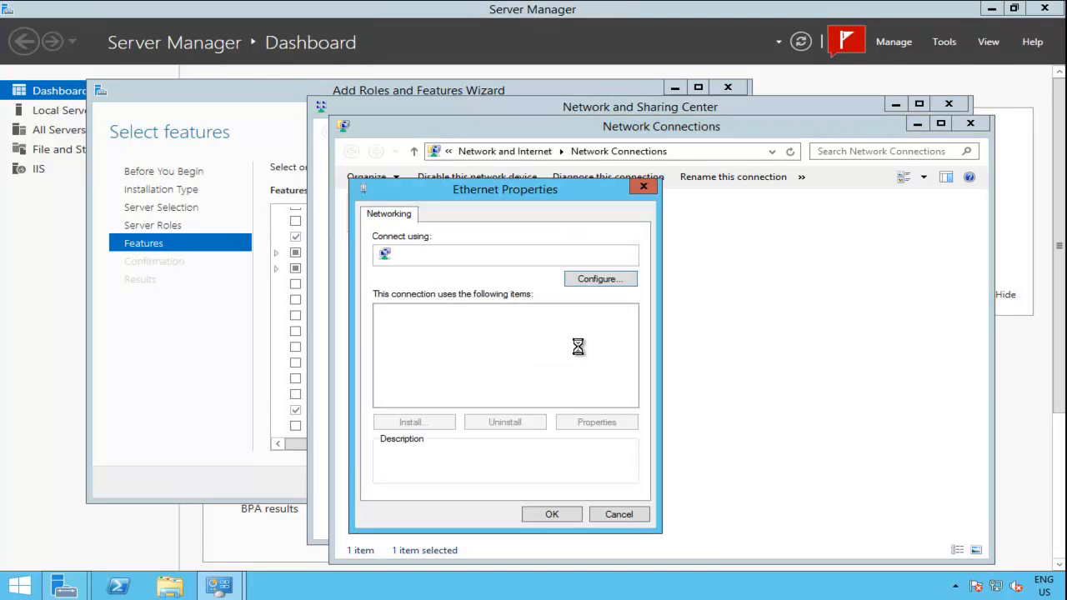
{"action": "double_click", "coordinate": [510, 401]}
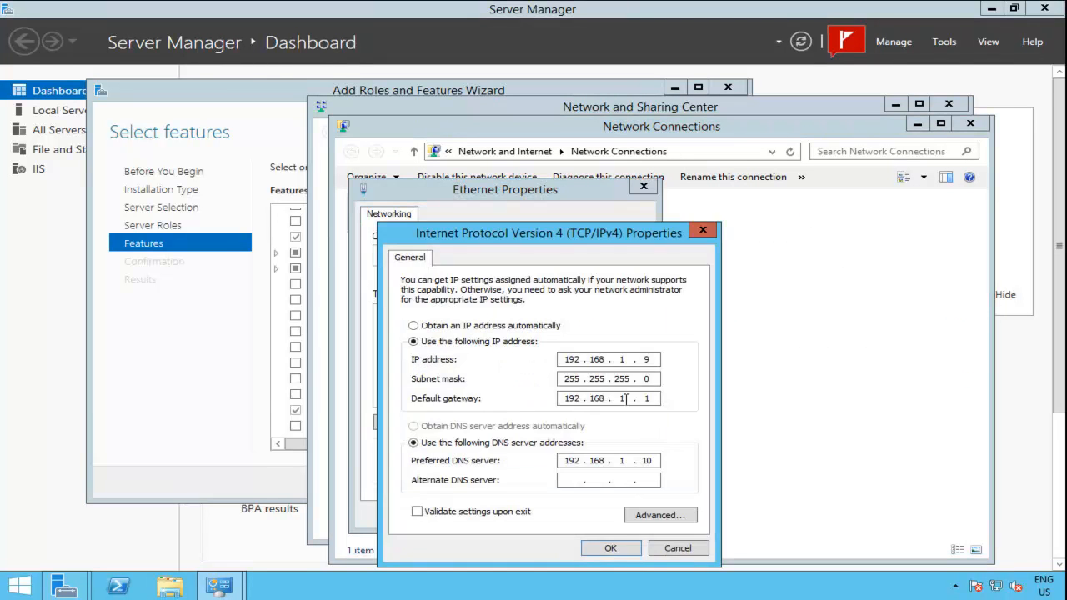
{"action": "left_click_drag", "start_coordinate": [615, 236], "coordinate": [787, 169]}
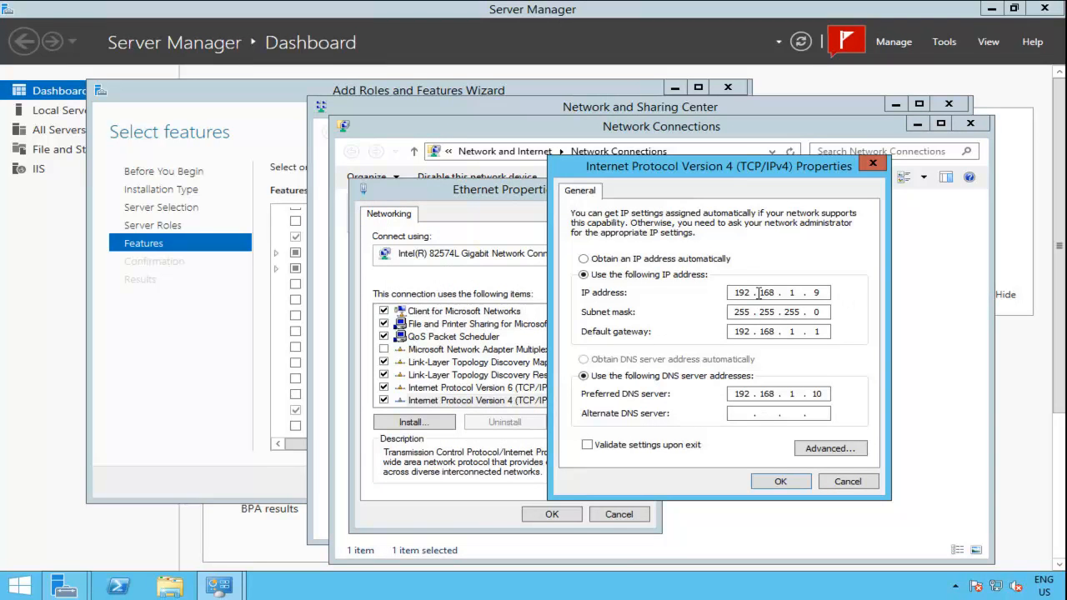
{"action": "left_click", "coordinate": [851, 483]}
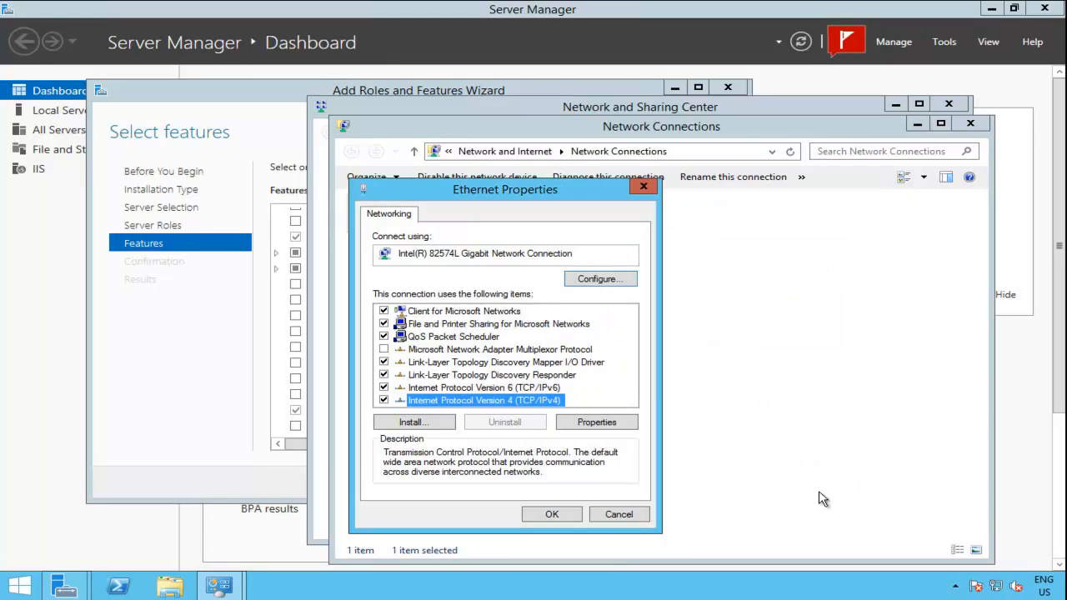
{"action": "left_click", "coordinate": [614, 512]}
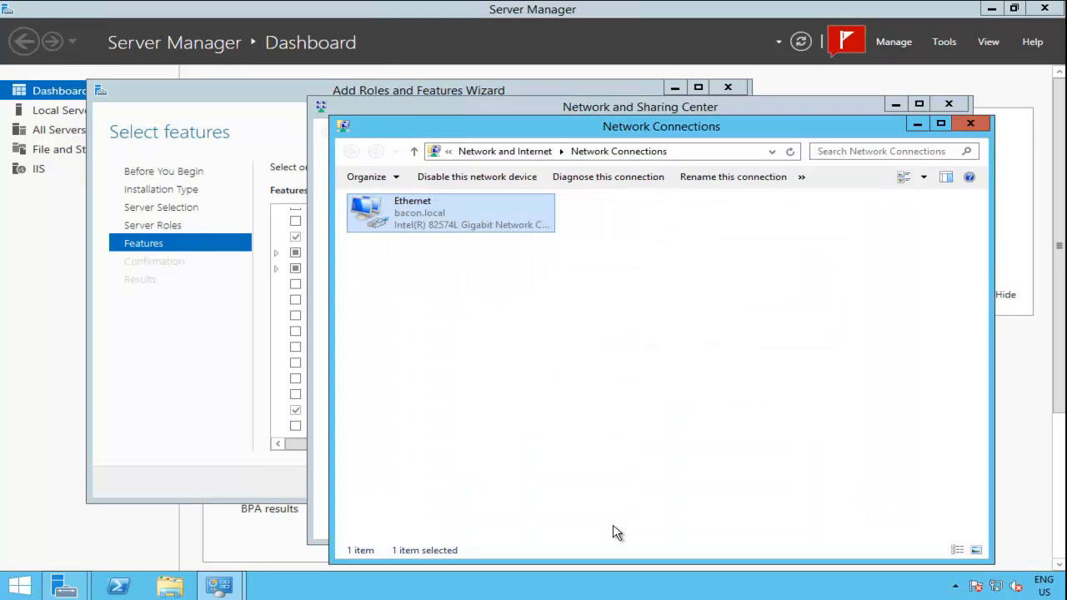
{"action": "left_click", "coordinate": [969, 123]}
{"action": "left_click", "coordinate": [949, 103]}
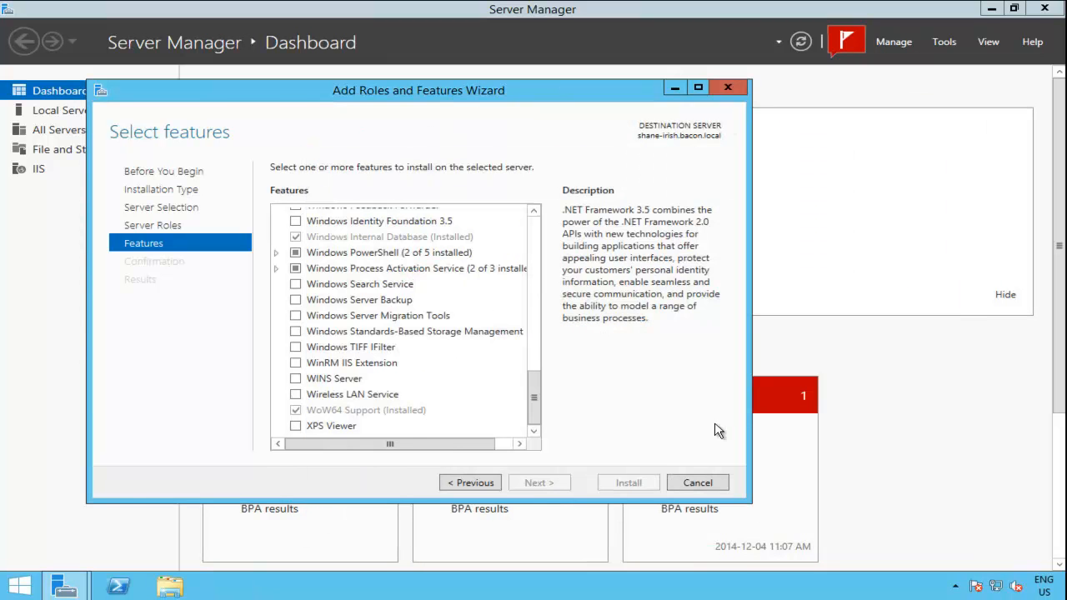
- Cancel the open wizard and restart a role-based installation on shane-irish.bacon.local, continuing to the features without selecting any server role
{"action": "left_click", "coordinate": [700, 482]}
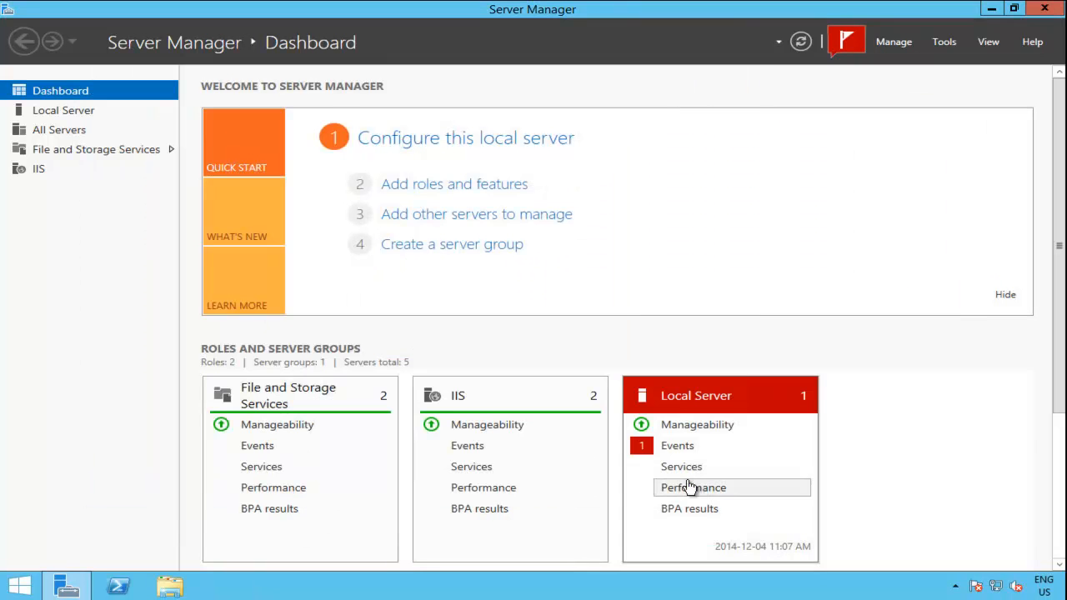
{"action": "left_click", "coordinate": [906, 43]}
{"action": "left_click", "coordinate": [928, 62]}
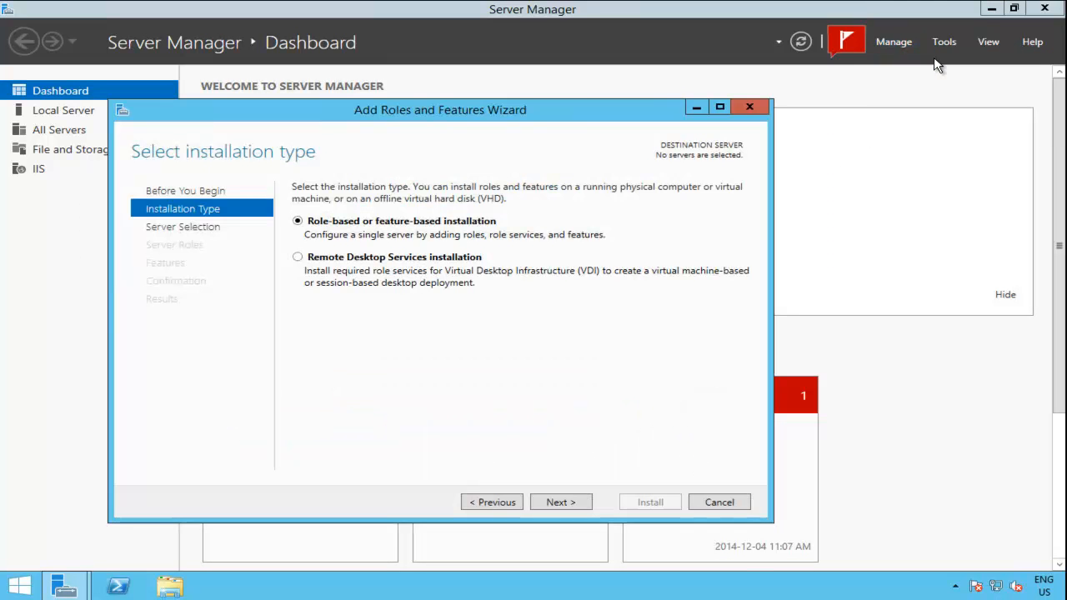
{"action": "left_click", "coordinate": [571, 503]}
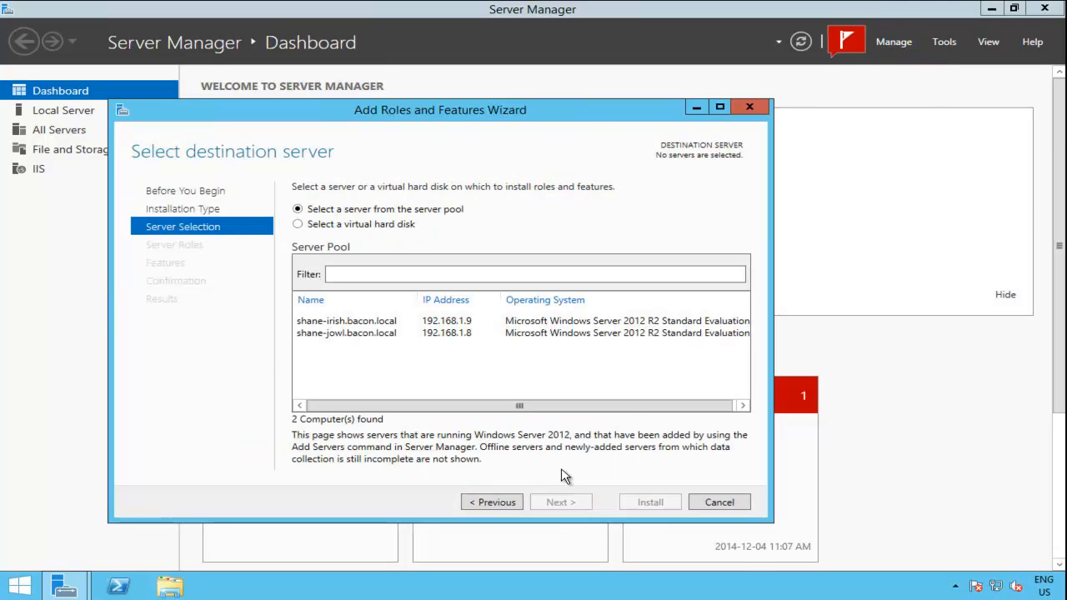
{"action": "left_click", "coordinate": [390, 322]}
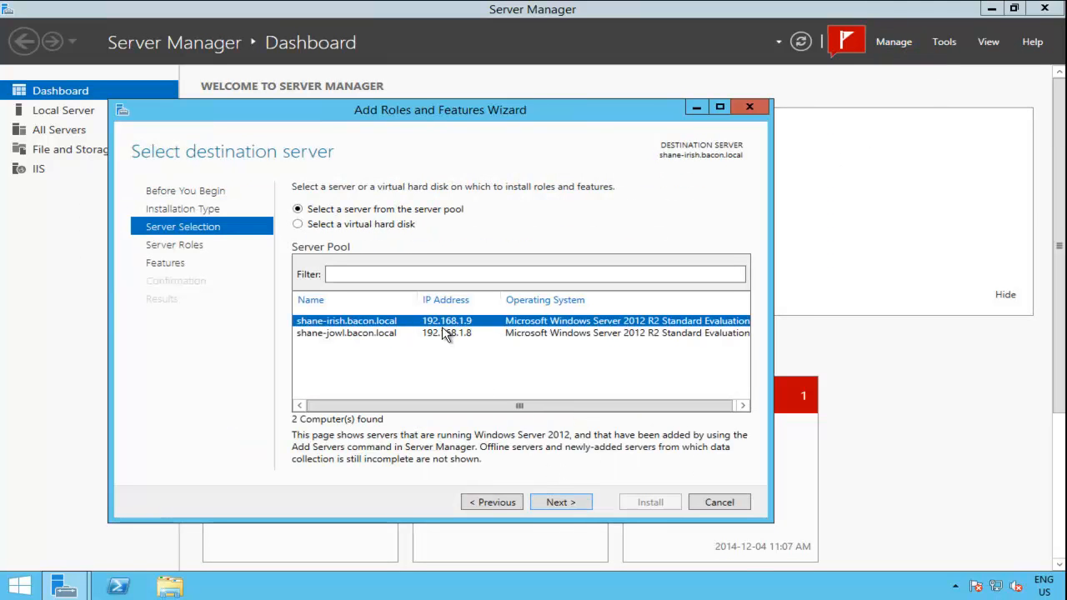
{"action": "left_click", "coordinate": [564, 503]}
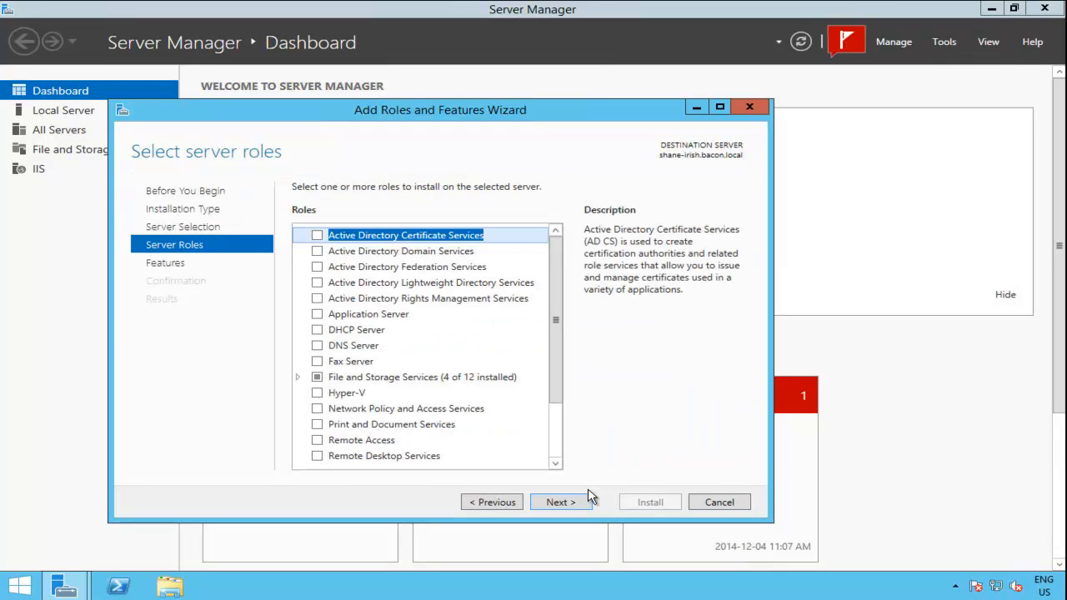
{"action": "left_click", "coordinate": [575, 510]}
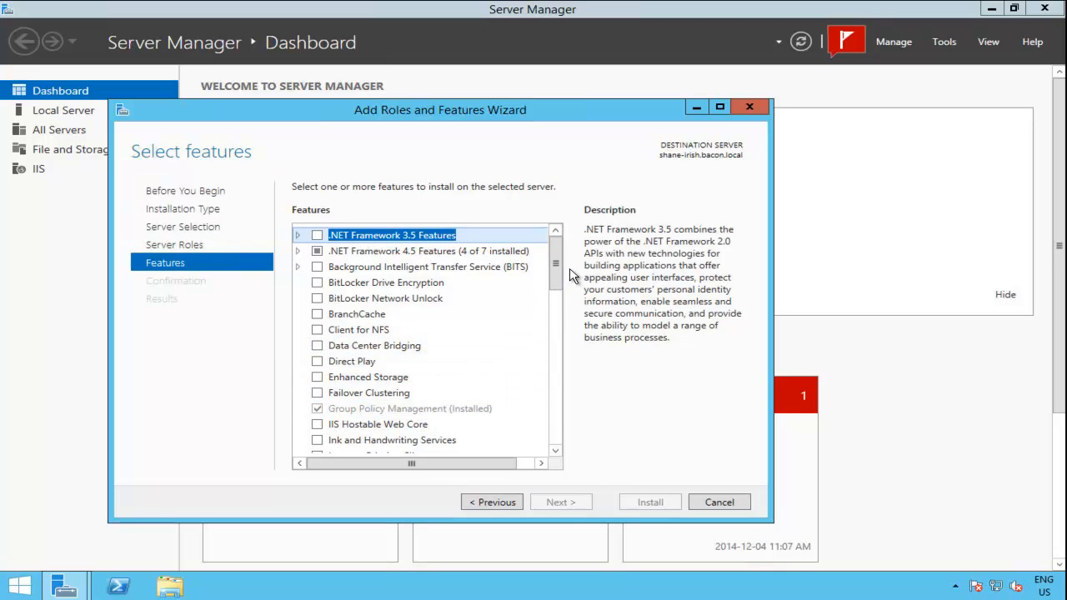
- Install the IP Address Management (IPAM) Server feature with its required management tools and close the wizard
{"action": "left_click_drag", "start_coordinate": [555, 277], "coordinate": [554, 313]}
{"action": "left_click", "coordinate": [415, 337]}
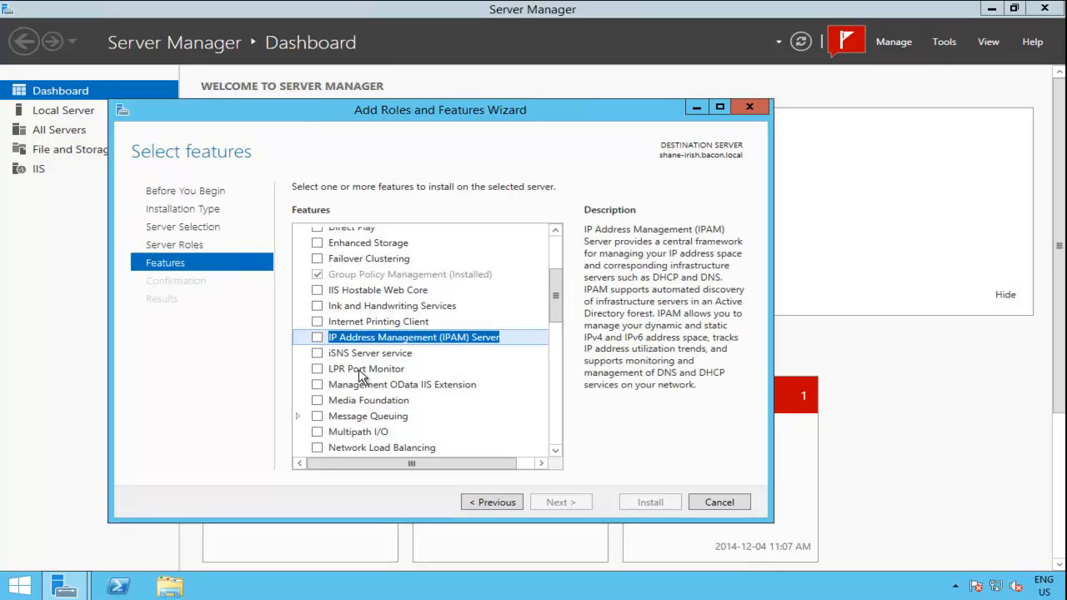
{"action": "left_click", "coordinate": [319, 343]}
{"action": "left_click", "coordinate": [498, 441]}
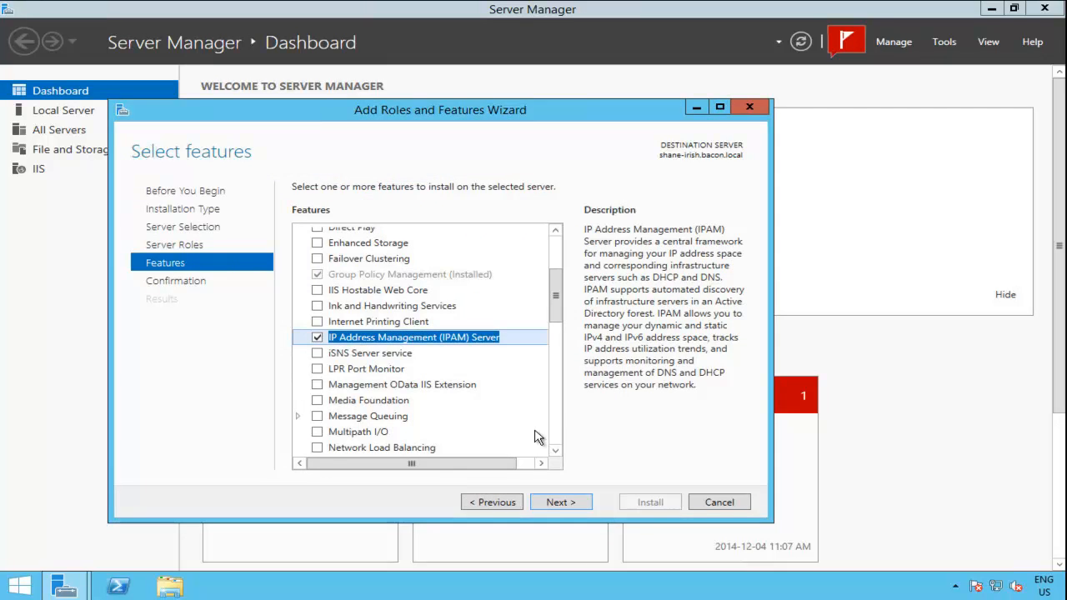
{"action": "left_click", "coordinate": [573, 503]}
{"action": "left_click", "coordinate": [660, 503]}
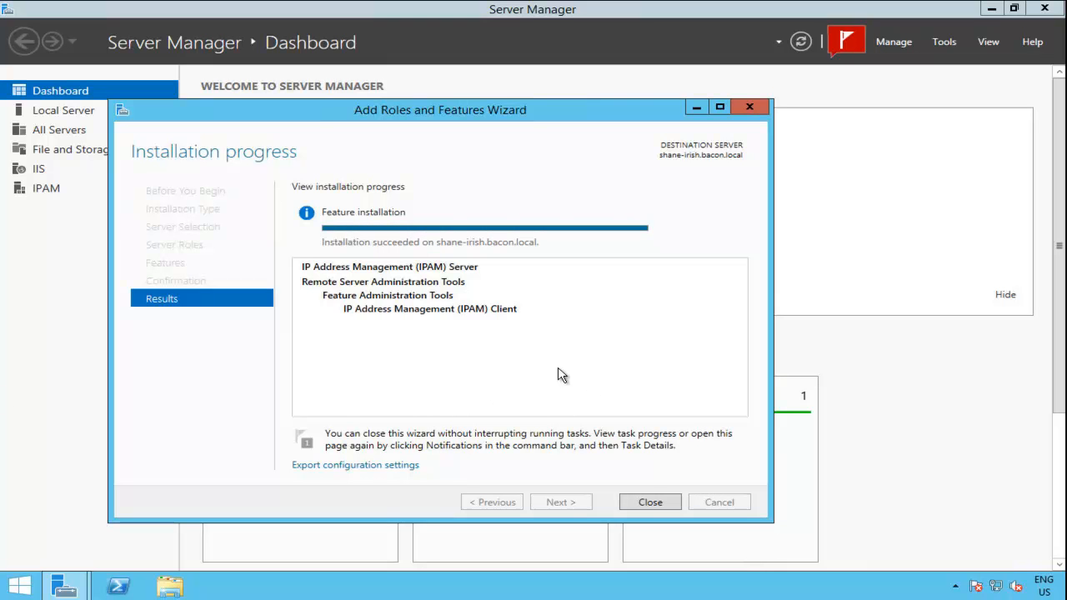
{"action": "left_click", "coordinate": [649, 501]}
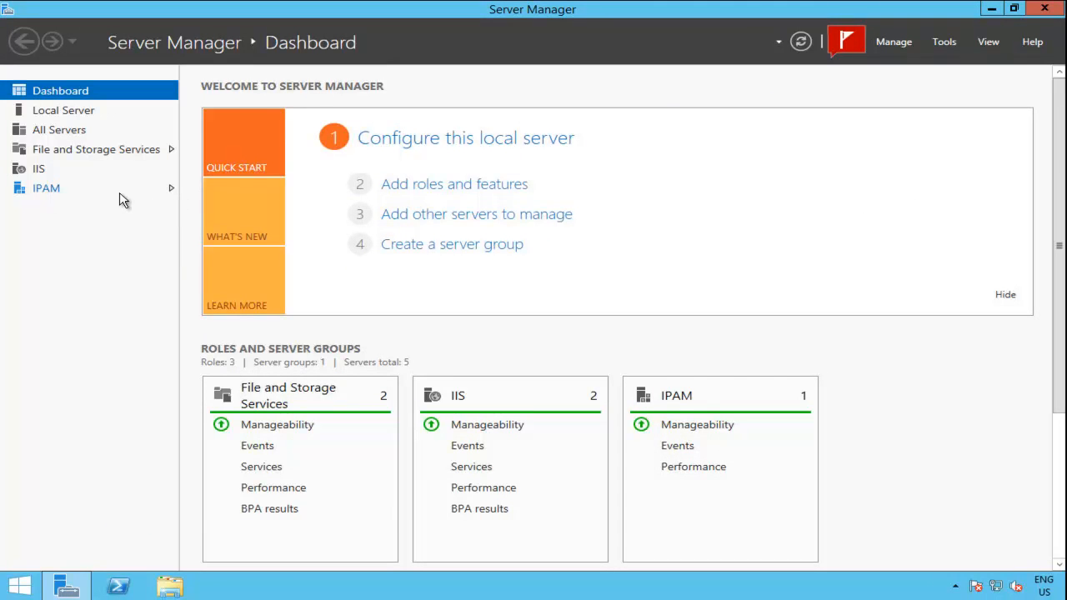
- Look over the IPAM overview and the available administration tools, ending on the IPAM server tasks
{"action": "left_click", "coordinate": [46, 188]}
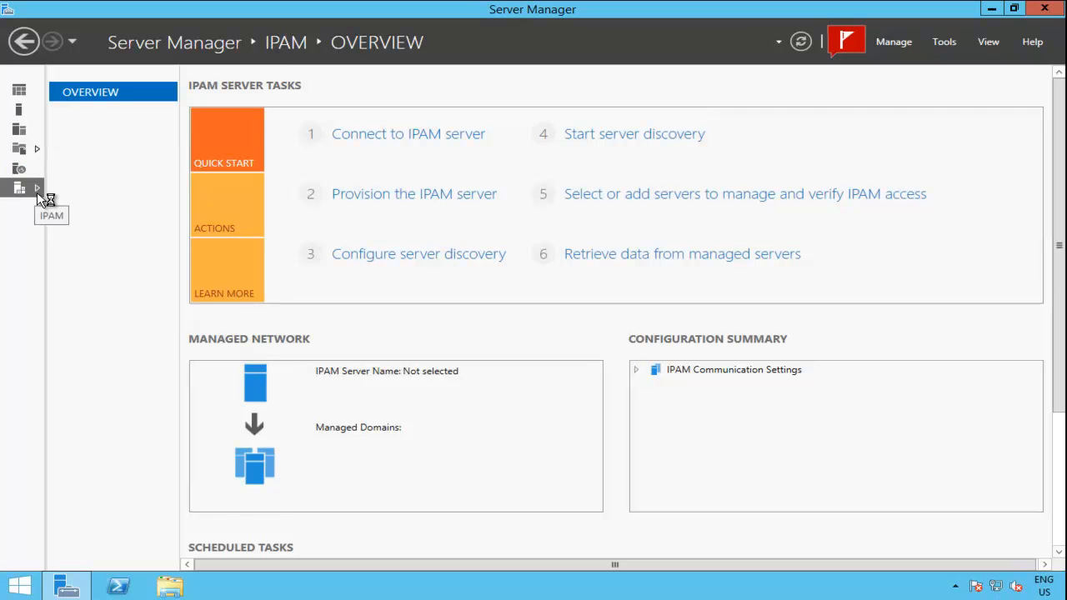
{"action": "left_click", "coordinate": [944, 41]}
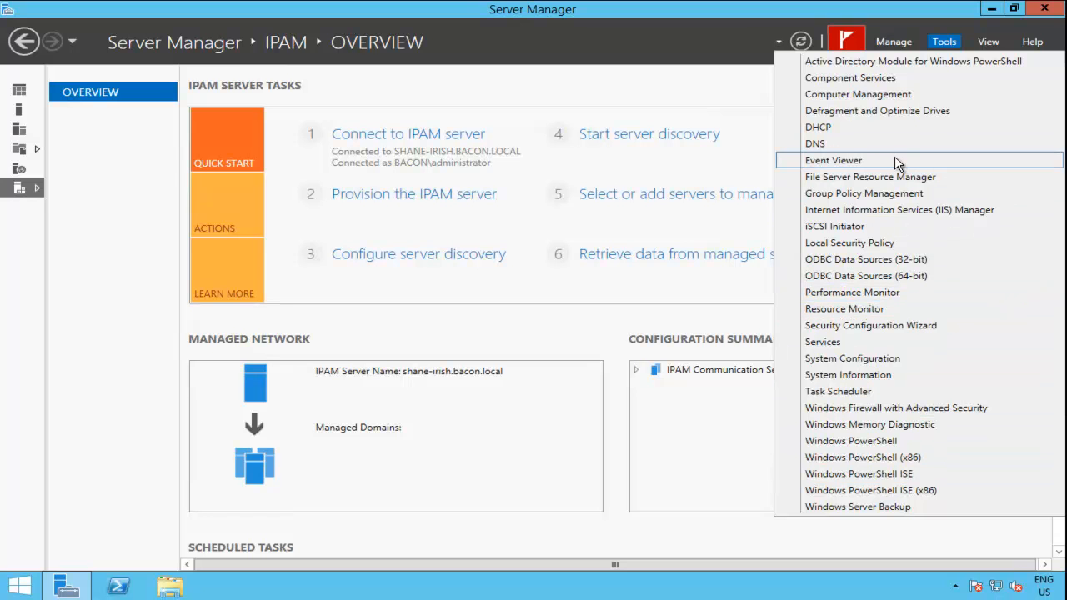
{"action": "left_click", "coordinate": [719, 39]}
{"action": "left_click", "coordinate": [19, 90]}
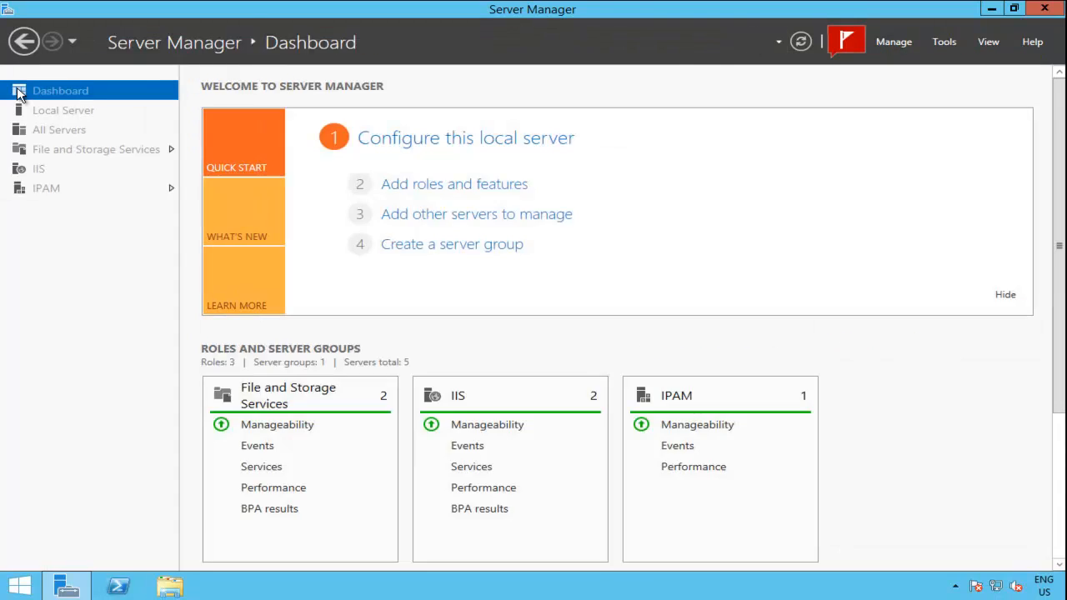
{"action": "left_click", "coordinate": [46, 188]}
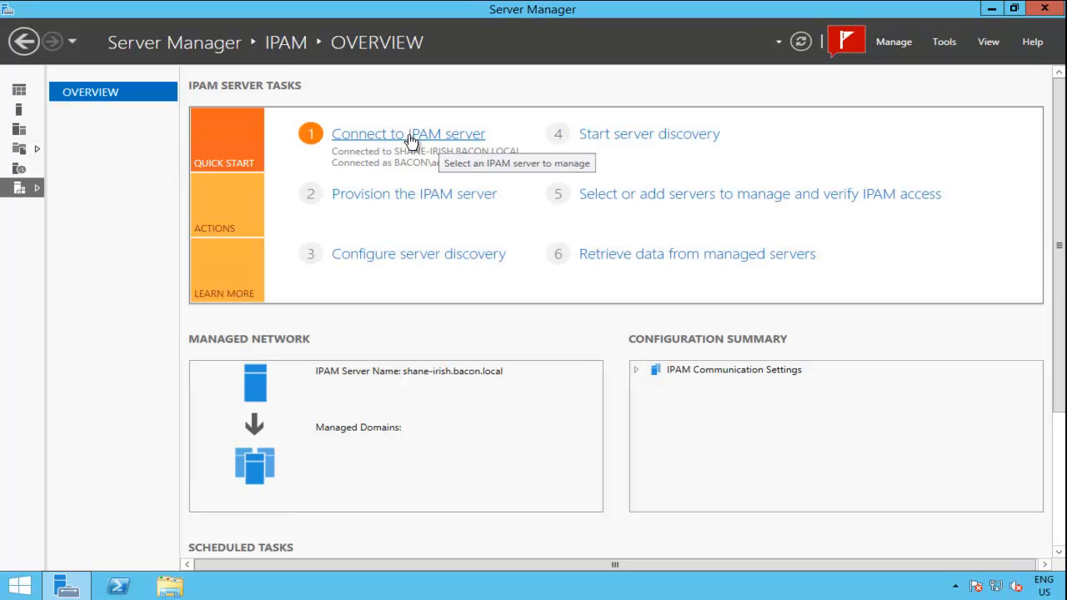
- Start provisioning the IPAM server with a Windows Internal Database stored in %WINDIR%\System32\IPAM\DataBase
{"action": "left_click", "coordinate": [401, 197]}
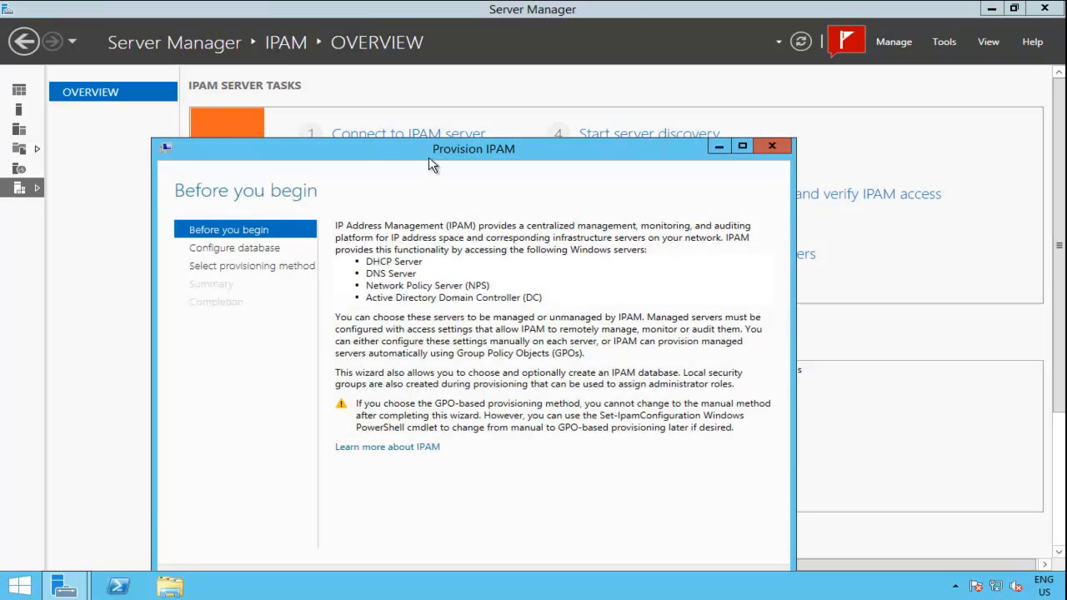
{"action": "left_click_drag", "start_coordinate": [458, 155], "coordinate": [480, 53]}
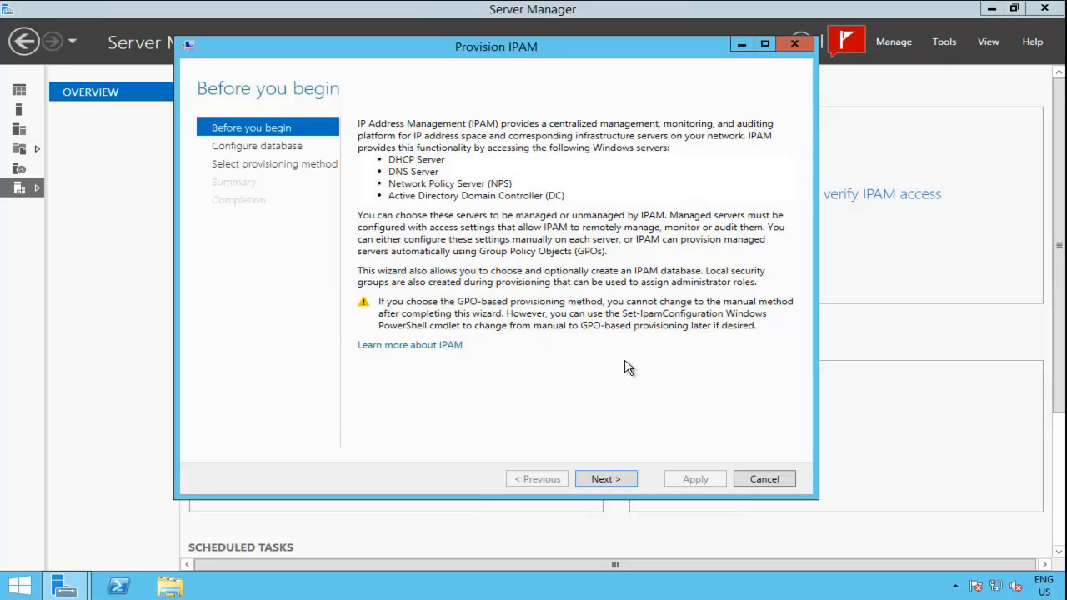
{"action": "left_click", "coordinate": [616, 485]}
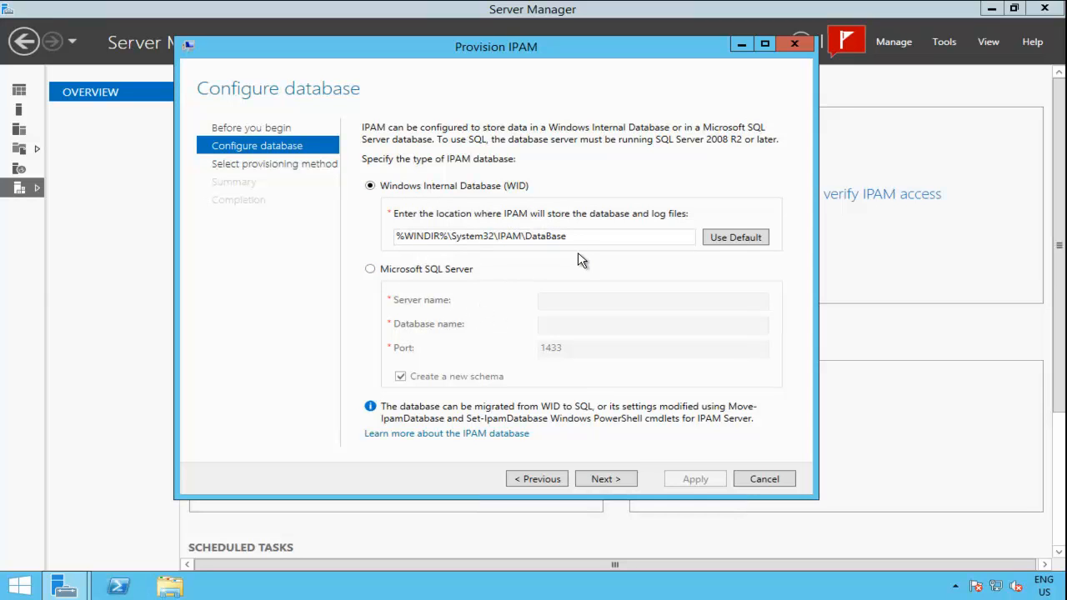
{"action": "left_click", "coordinate": [623, 483]}
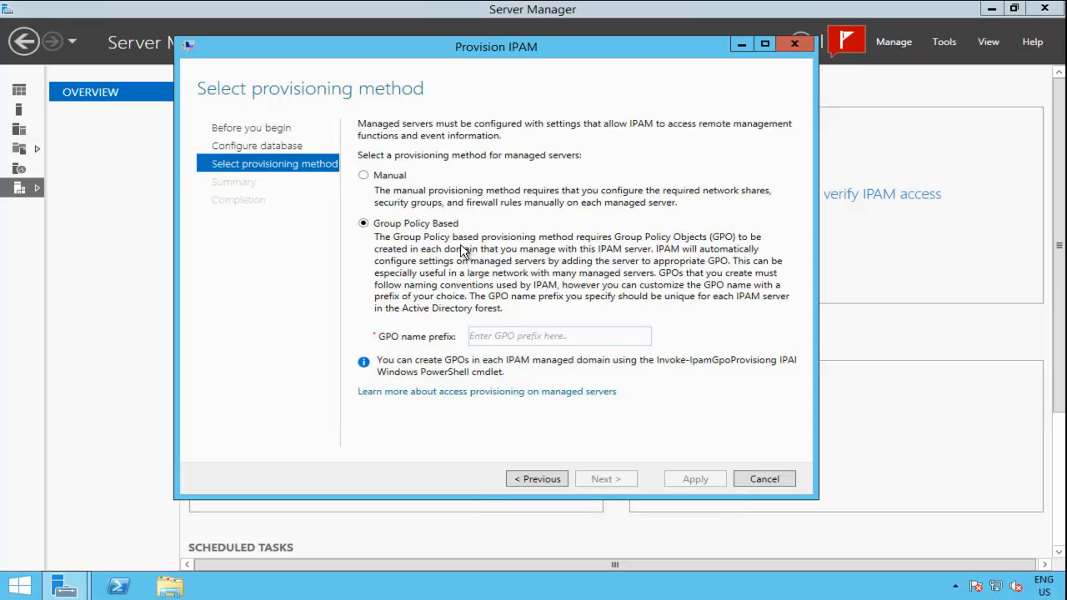
- Choose Group Policy based provisioning with the GPO name prefix IPAM, apply the settings and close the provisioning wizard
{"action": "left_click", "coordinate": [532, 340]}
{"action": "type", "text": "IPAM"}
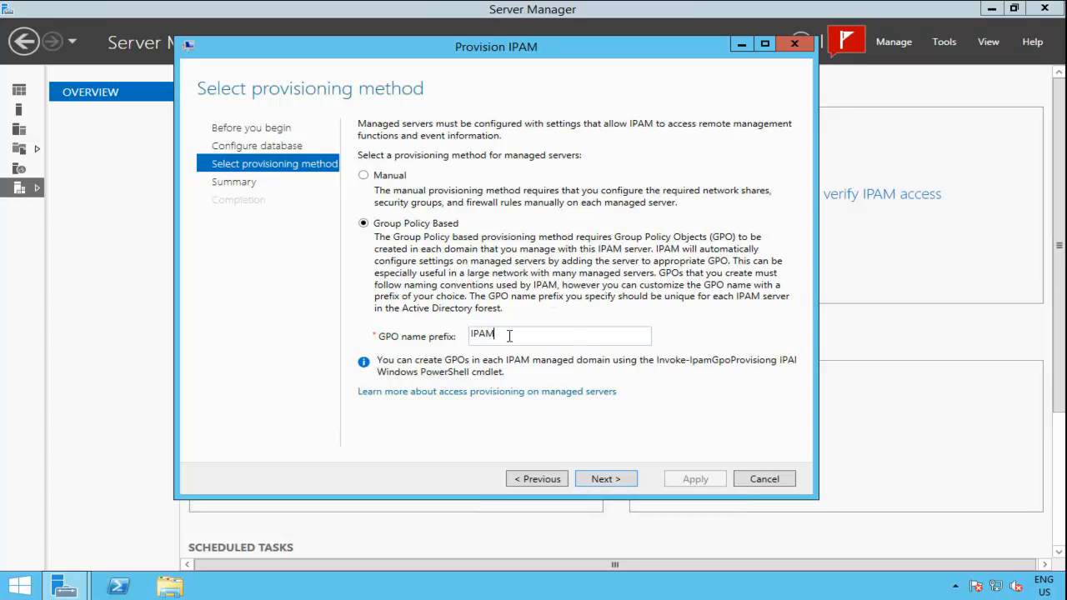
{"action": "left_click_drag", "start_coordinate": [498, 334], "coordinate": [471, 334]}
{"action": "left_click", "coordinate": [606, 480]}
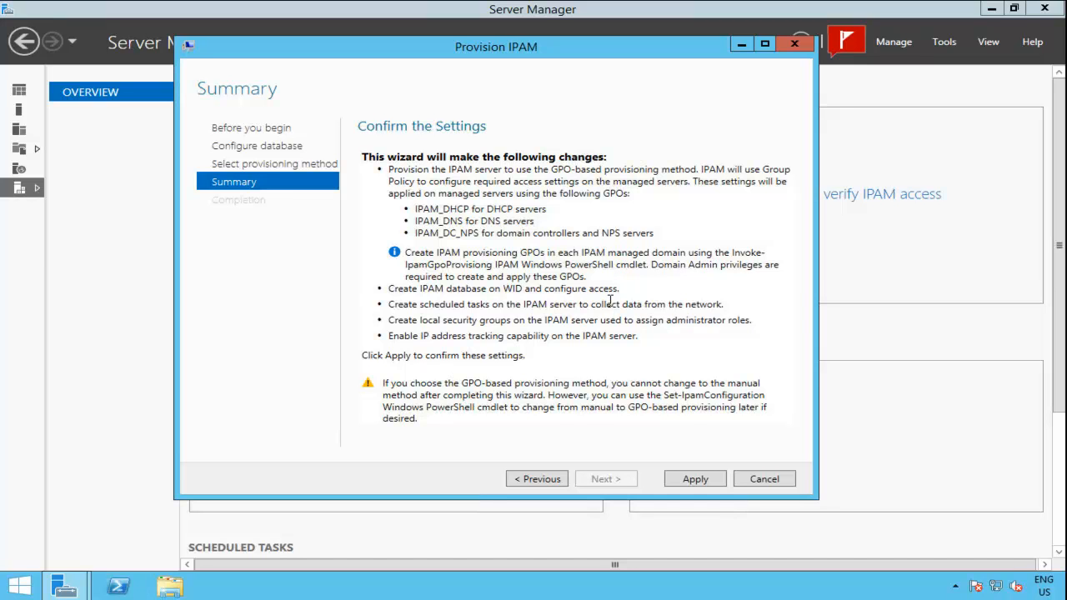
{"action": "left_click", "coordinate": [695, 480]}
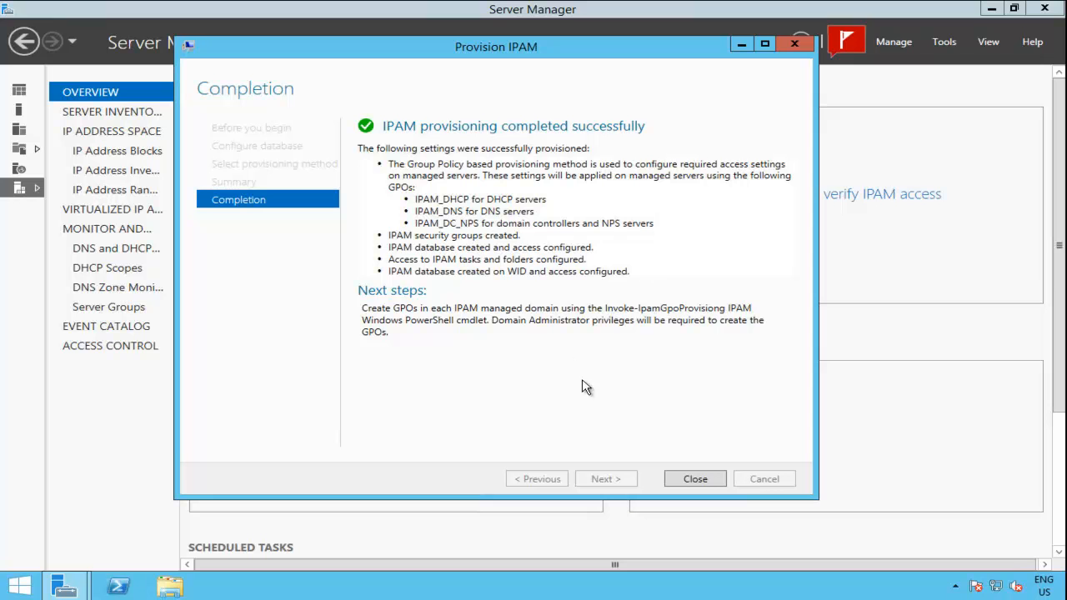
{"action": "left_click", "coordinate": [695, 478]}
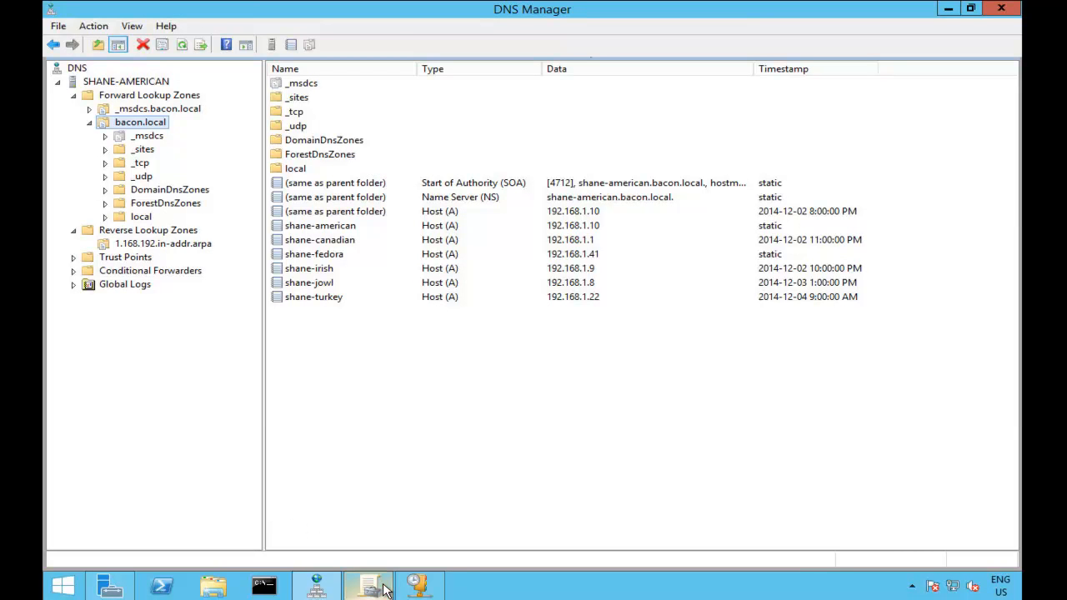
- Switch to Group Policy Management, refresh the bacon.local domain and examine the scope of the IPAM1_DC_NPS policy object
{"action": "left_click", "coordinate": [383, 587]}
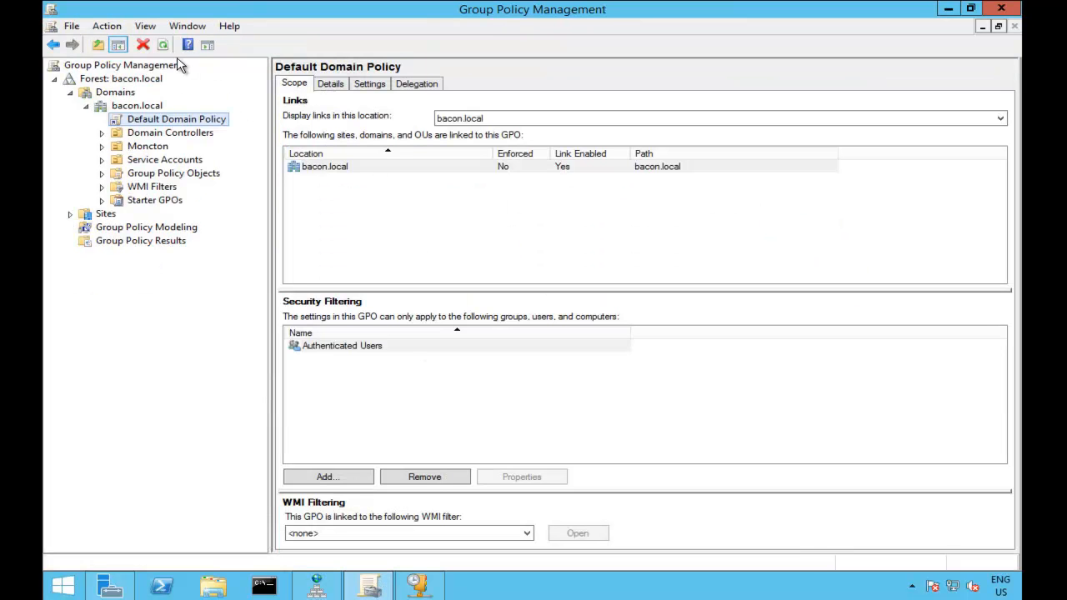
{"action": "left_click", "coordinate": [144, 107]}
{"action": "left_click", "coordinate": [191, 47]}
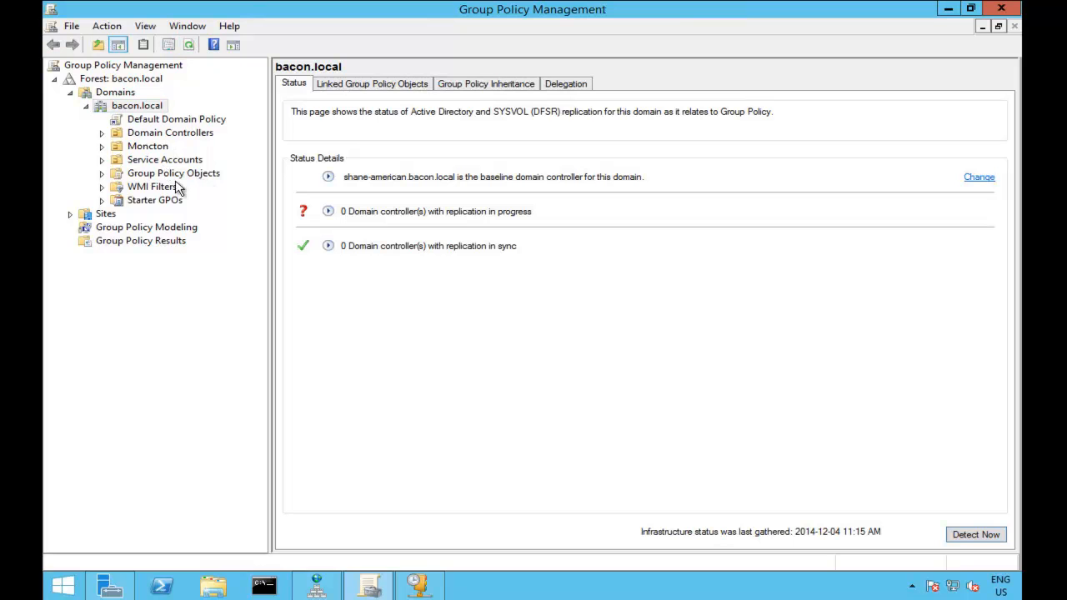
{"action": "left_click", "coordinate": [103, 175]}
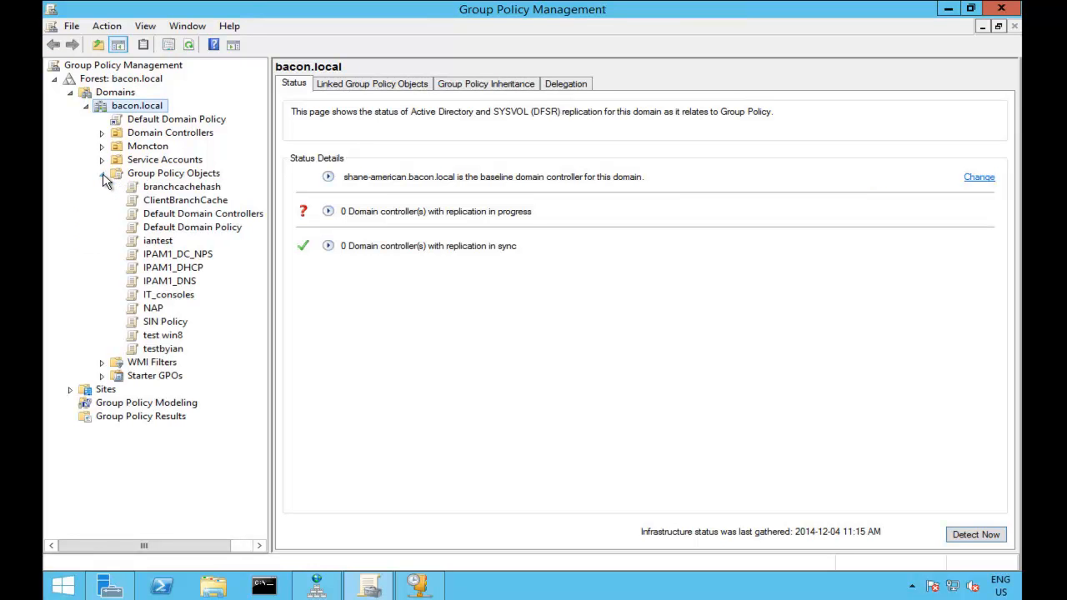
{"action": "left_click", "coordinate": [178, 255]}
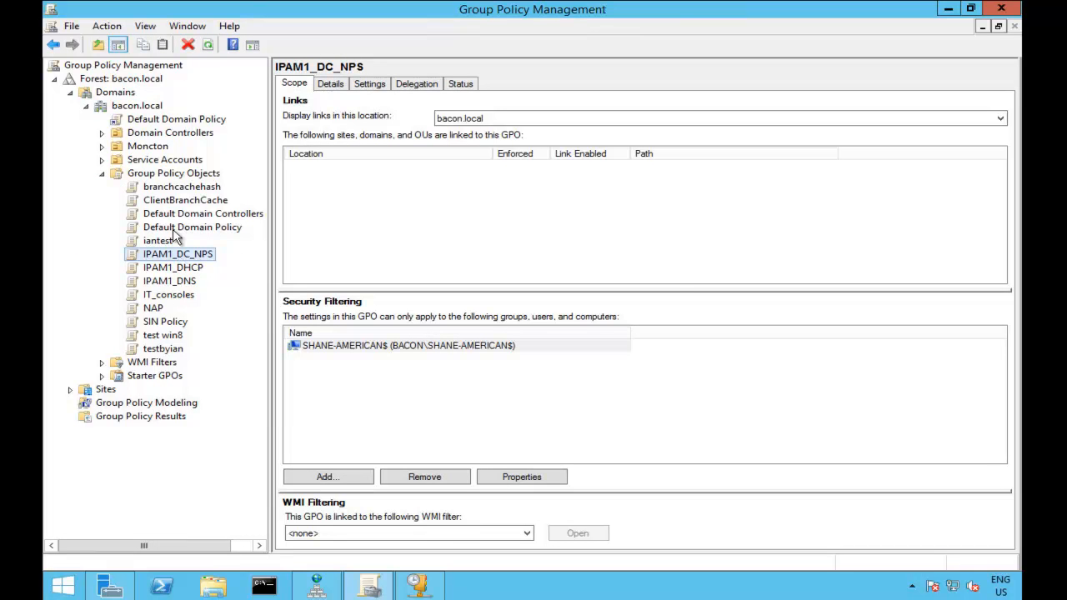
- Delete the IPAM1_DC_NPS, IPAM1_DHCP and IPAM1_DNS policy objects and select the bacon.local domain
{"action": "left_click", "coordinate": [188, 44]}
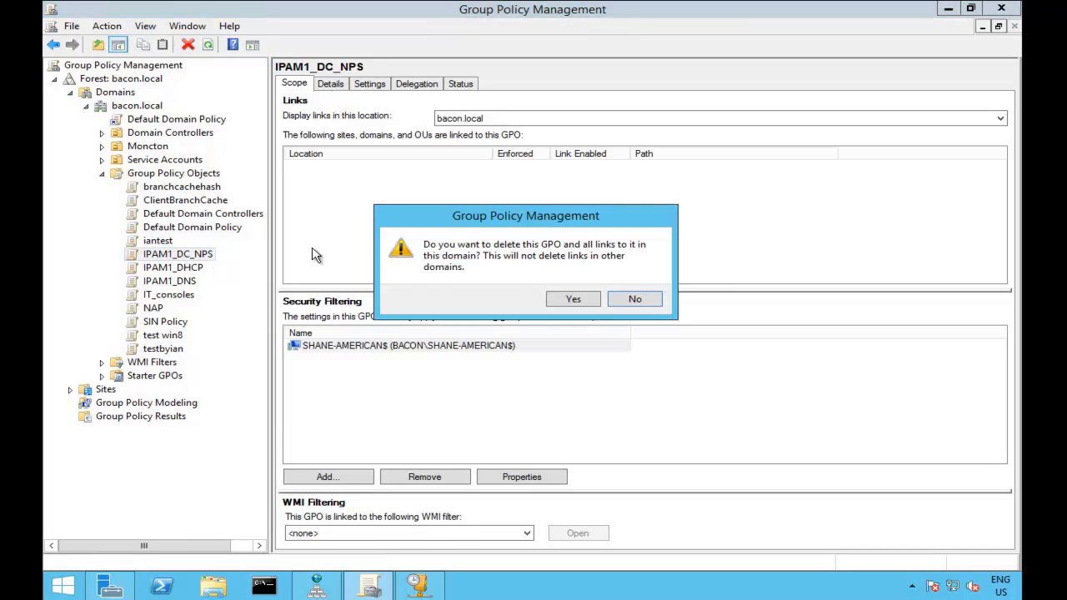
{"action": "left_click", "coordinate": [567, 299]}
{"action": "left_click", "coordinate": [171, 254]}
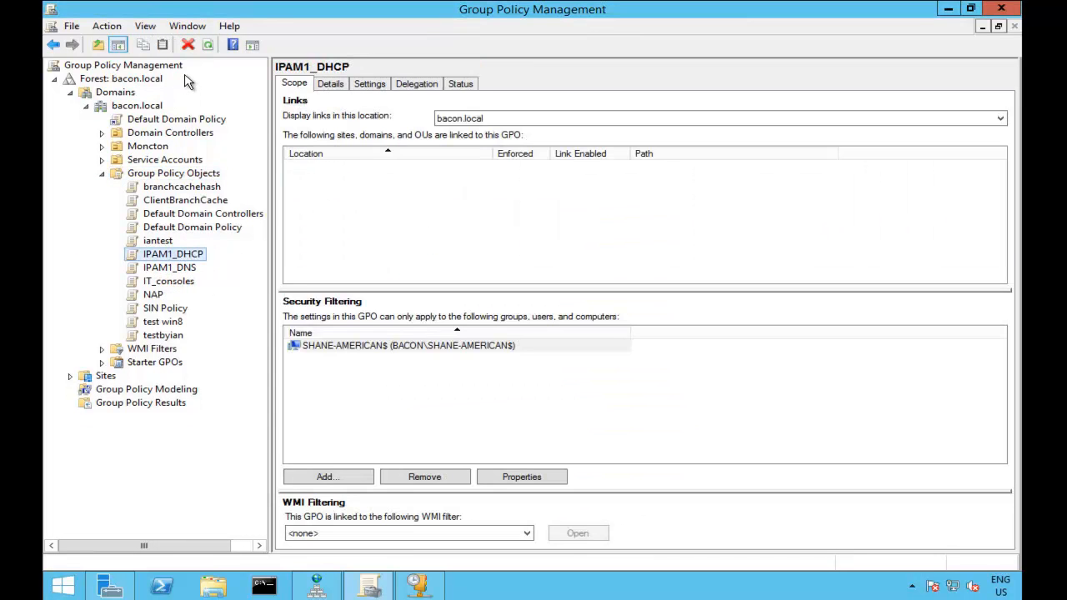
{"action": "left_click", "coordinate": [189, 44]}
{"action": "left_click", "coordinate": [590, 300]}
{"action": "left_click", "coordinate": [171, 254]}
{"action": "left_click", "coordinate": [189, 44]}
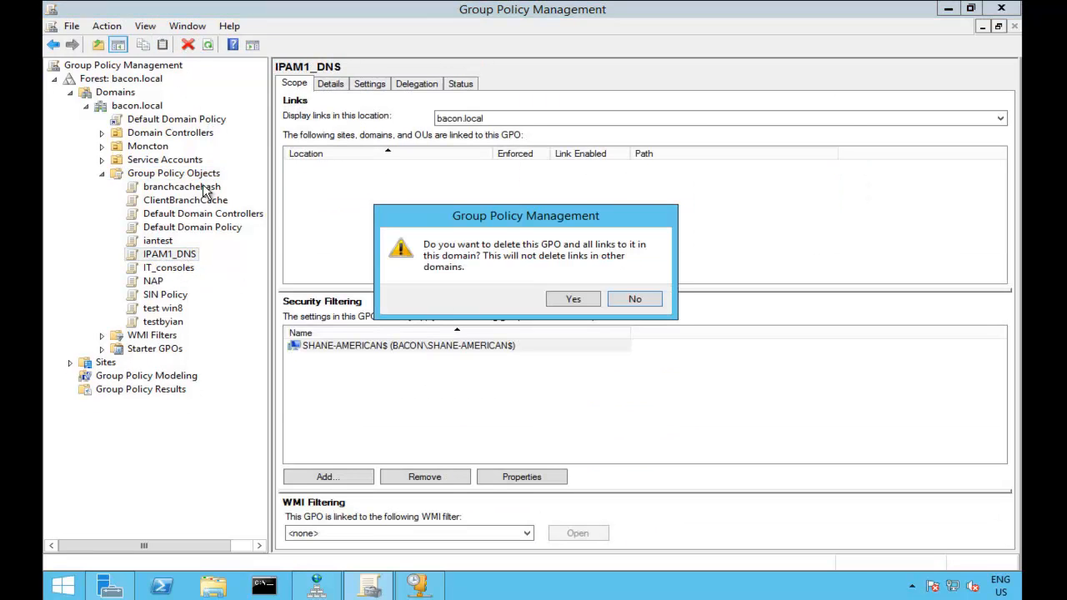
{"action": "left_click", "coordinate": [583, 304]}
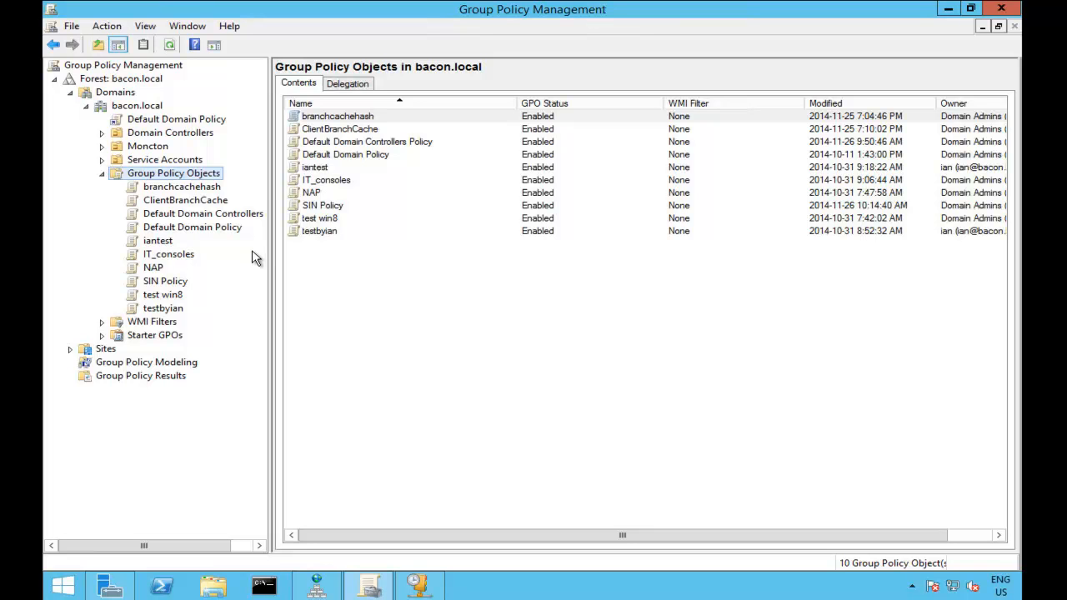
{"action": "left_click", "coordinate": [161, 121]}
{"action": "left_click", "coordinate": [131, 109]}
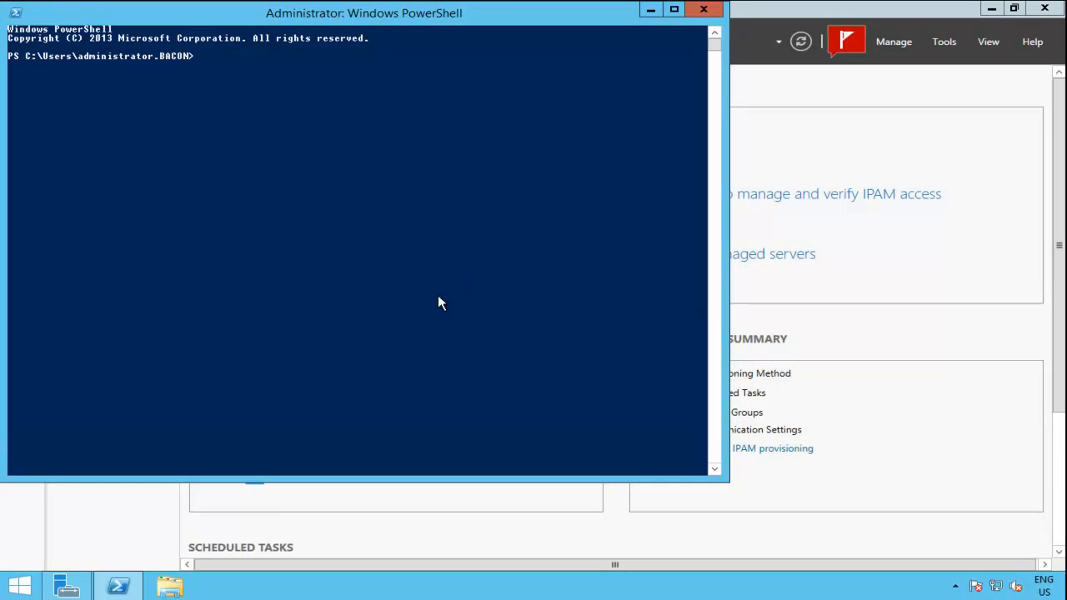
- Switch to PowerShell on the IPAM server, run Invoke-IpamGpoProvisioning -domain bacon.local -GpoPrefixName IPAM and accept the confirmation
{"action": "left_click", "coordinate": [343, 167]}
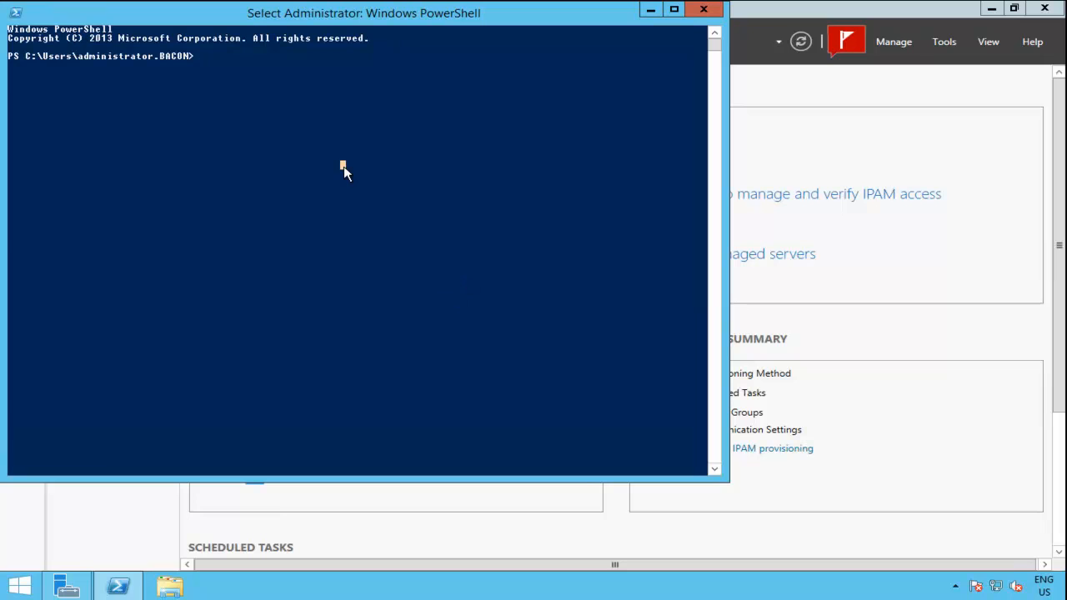
{"action": "type", "text": "invoke"}
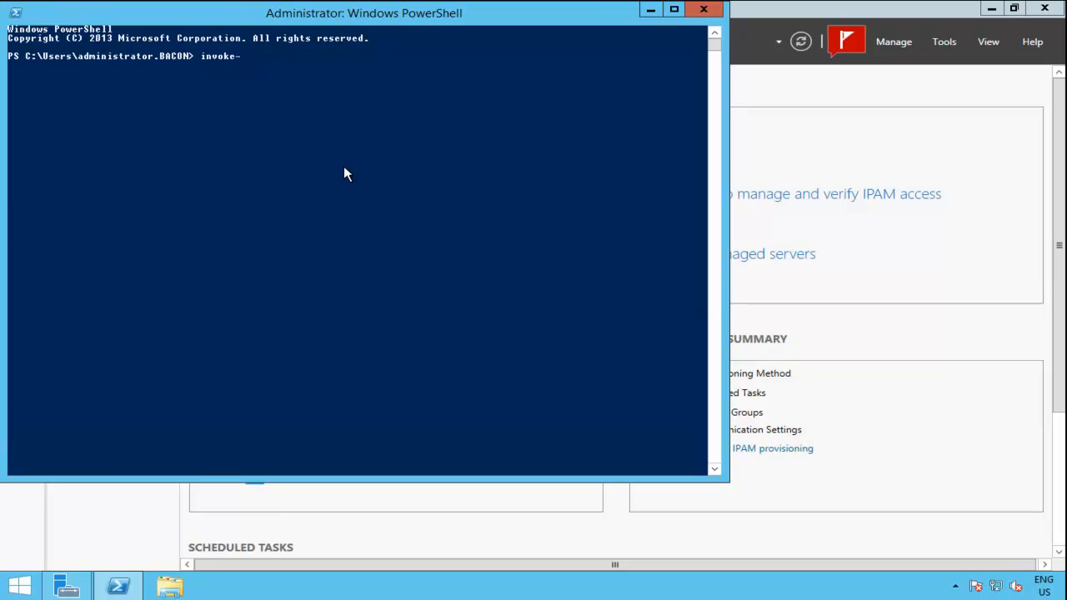
{"action": "type", "text": "-ipamgpo"}
{"action": "key", "text": "Tab"}
{"action": "type", "text": "-domain bacon.loc"}
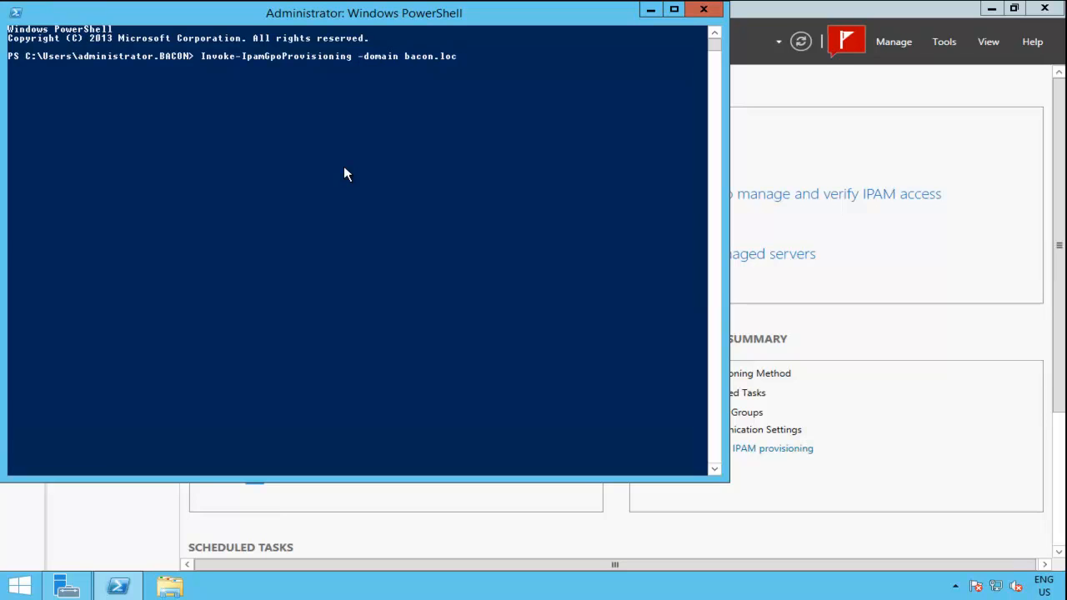
{"action": "type", "text": "al -gpopre"}
{"action": "key", "text": "Tab"}
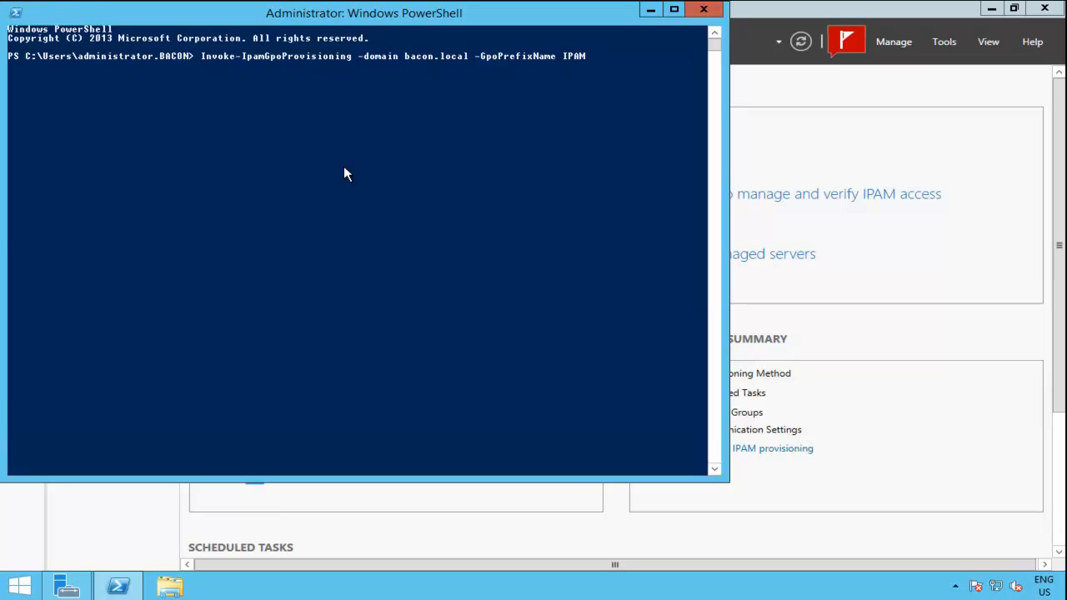
{"action": "type", "text": "IPAM"}
{"action": "key", "text": "Return"}
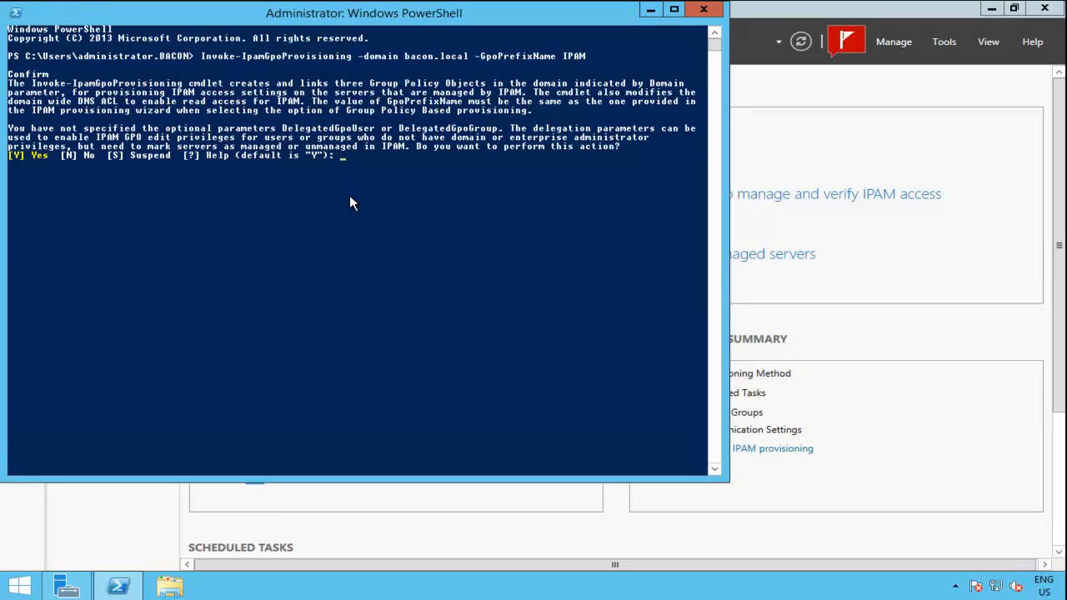
{"action": "key", "text": "Return"}
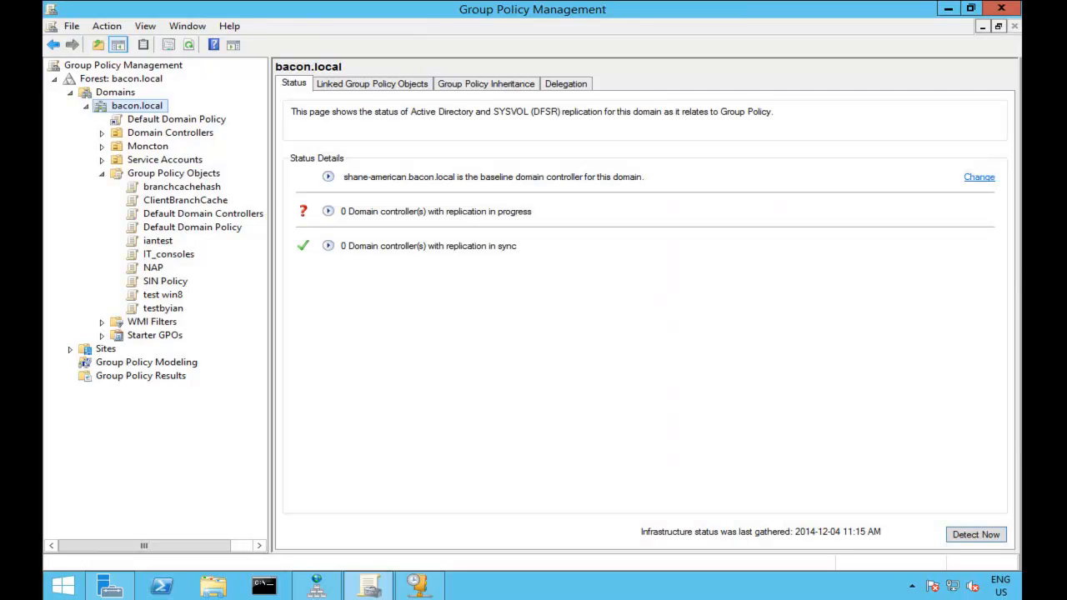
- Switch to Group Policy Management, refresh bacon.local and examine the scope of the IPAM_DC_NPS, IPAM_DHCP and IPAM_DNS policies
{"action": "left_click", "coordinate": [189, 46]}
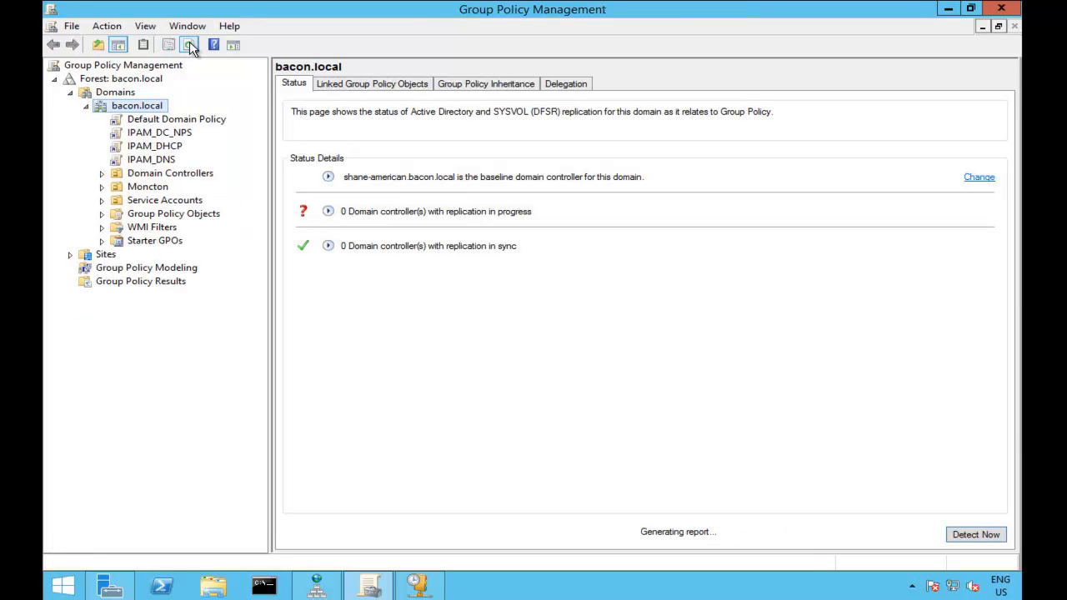
{"action": "left_click", "coordinate": [180, 134]}
{"action": "left_click", "coordinate": [171, 147]}
{"action": "left_click", "coordinate": [171, 161]}
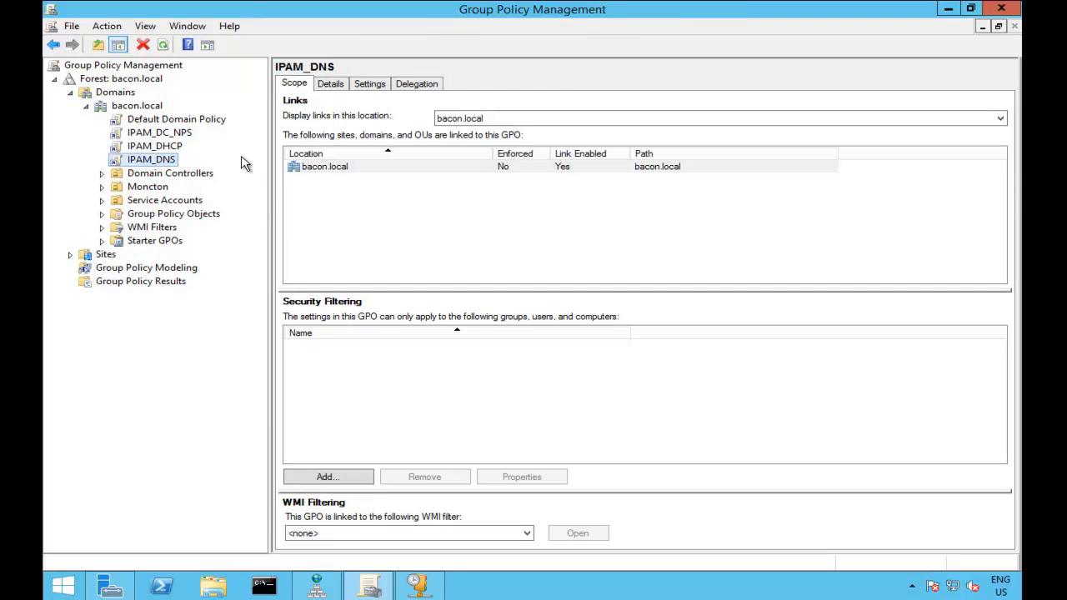
{"action": "left_click", "coordinate": [186, 138]}
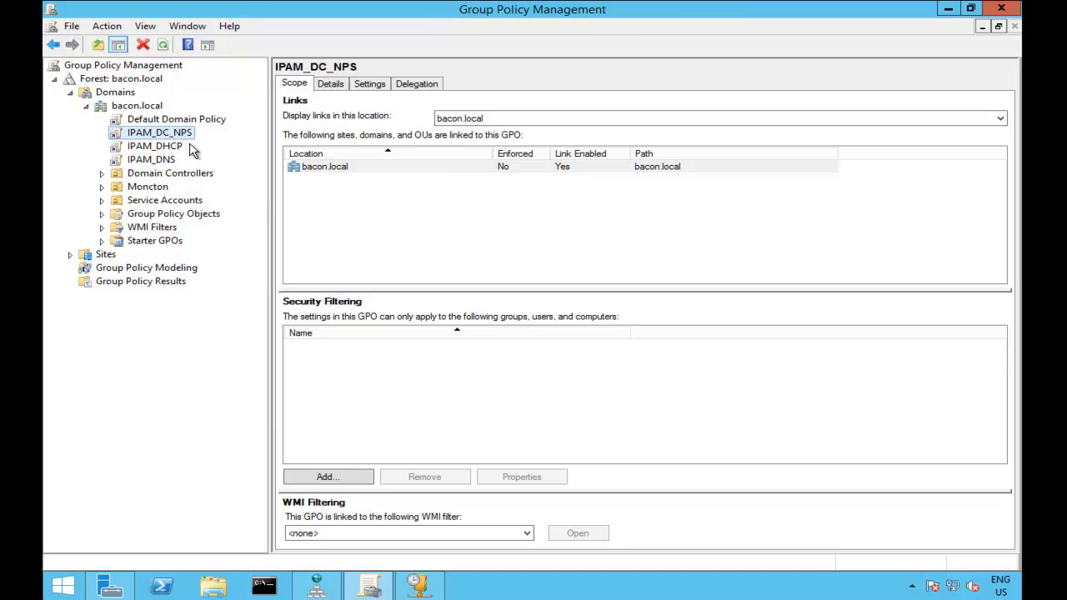
{"action": "left_click", "coordinate": [157, 150]}
{"action": "left_click", "coordinate": [157, 160]}
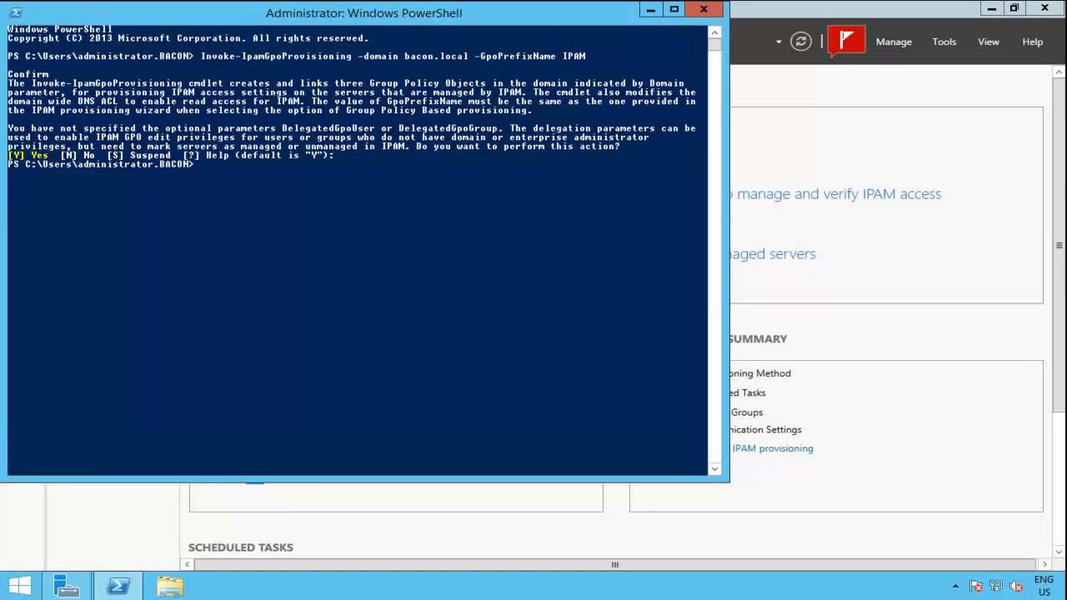
- Close PowerShell and configure server discovery for the root domain bacon.local with the domain controller, DHCP server and DNS server roles
{"action": "left_click", "coordinate": [704, 9]}
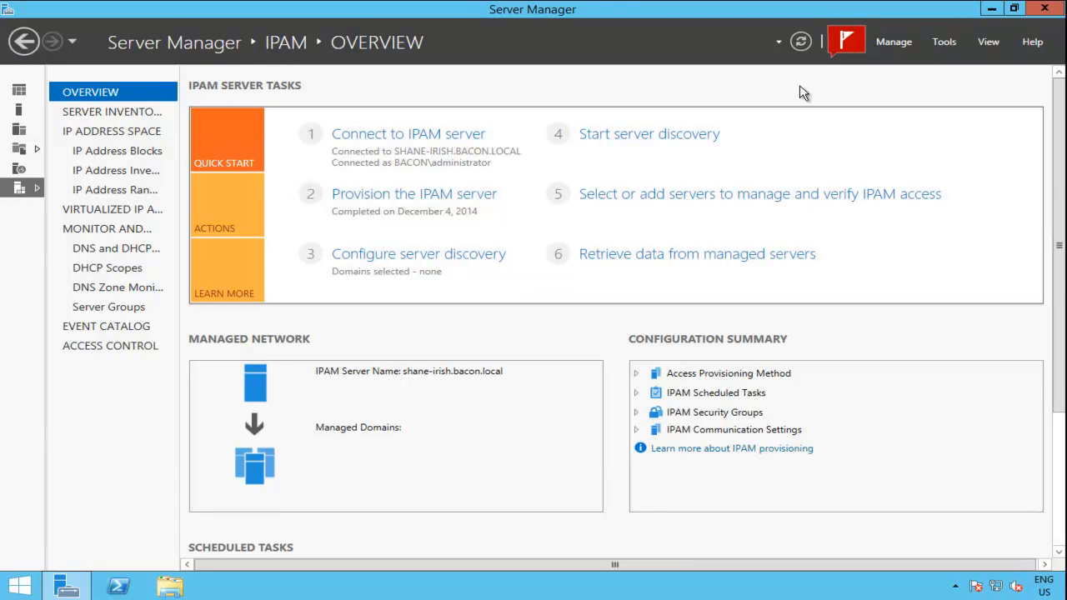
{"action": "left_click", "coordinate": [480, 267]}
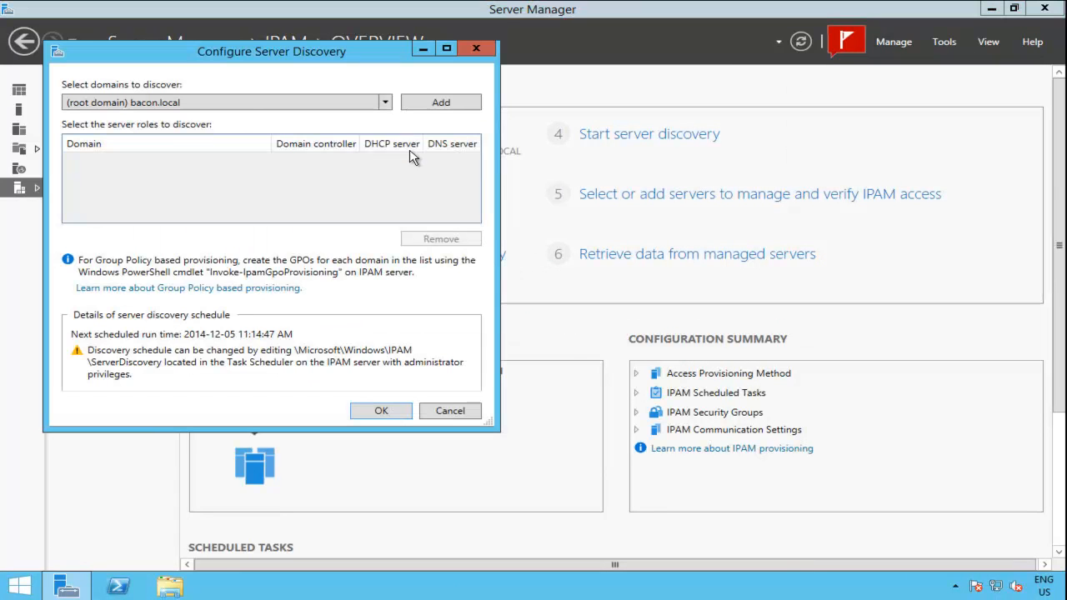
{"action": "left_click", "coordinate": [455, 107]}
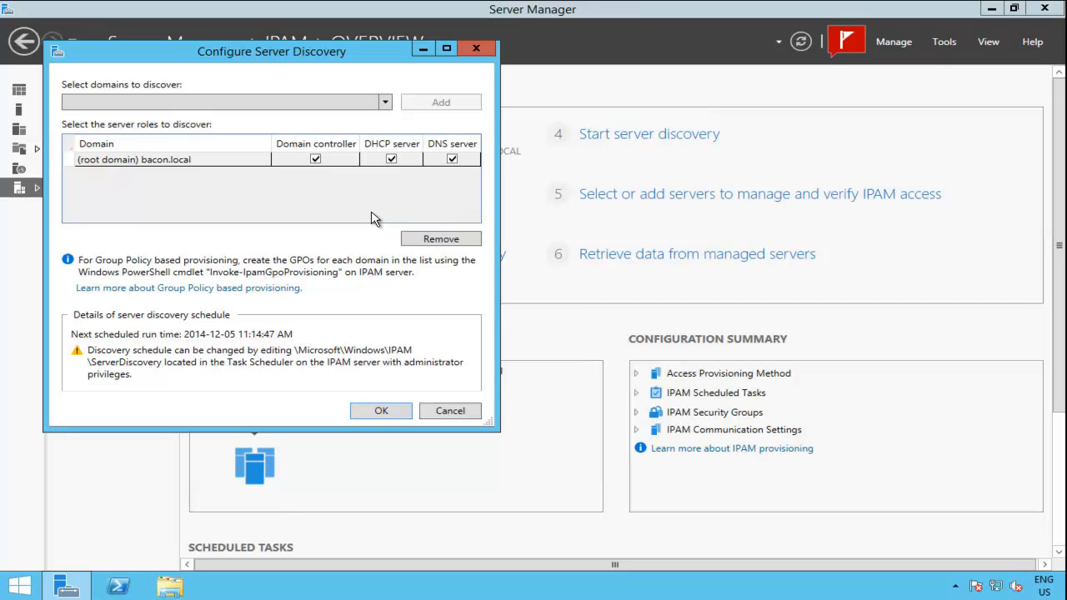
{"action": "left_click", "coordinate": [380, 412]}
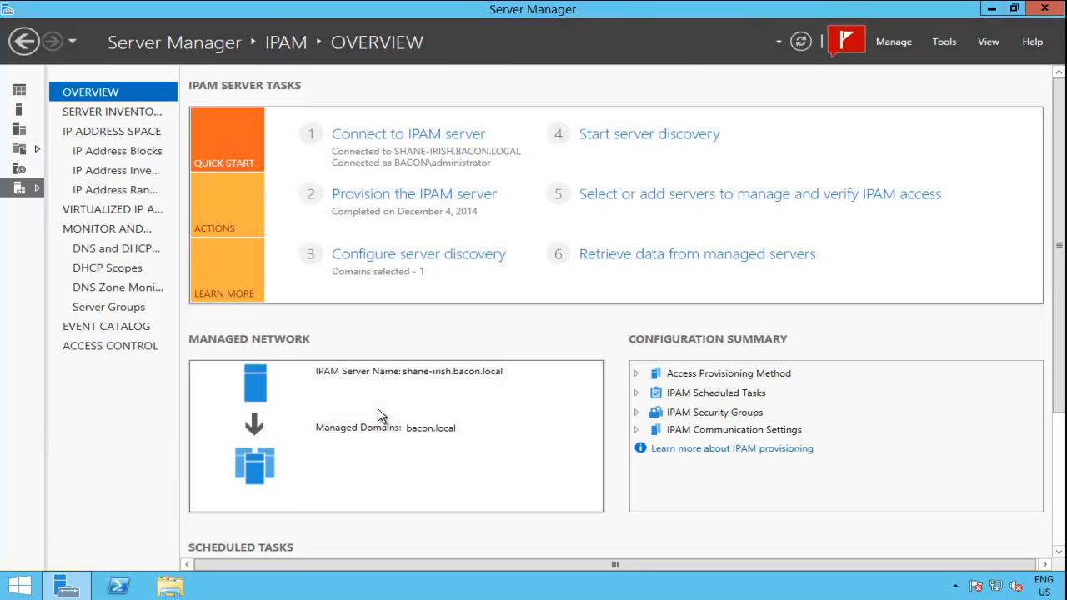
- Start server discovery and expand the IPAM Scheduled Tasks details in the configuration summary
{"action": "left_click", "coordinate": [664, 142]}
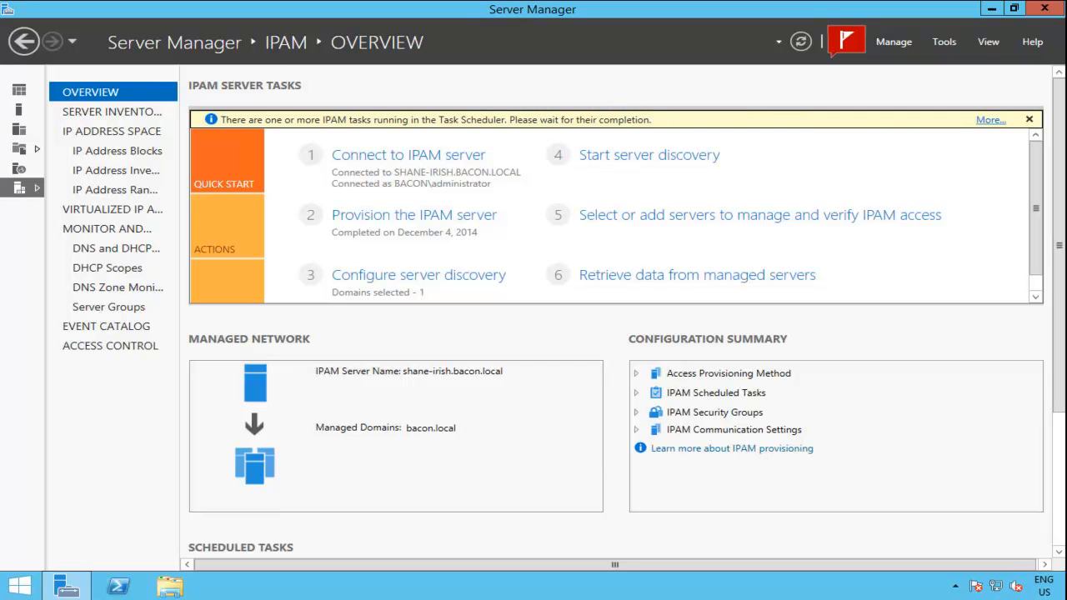
{"action": "left_click", "coordinate": [636, 393]}
{"action": "left_click", "coordinate": [636, 394]}
{"action": "left_click", "coordinate": [636, 393]}
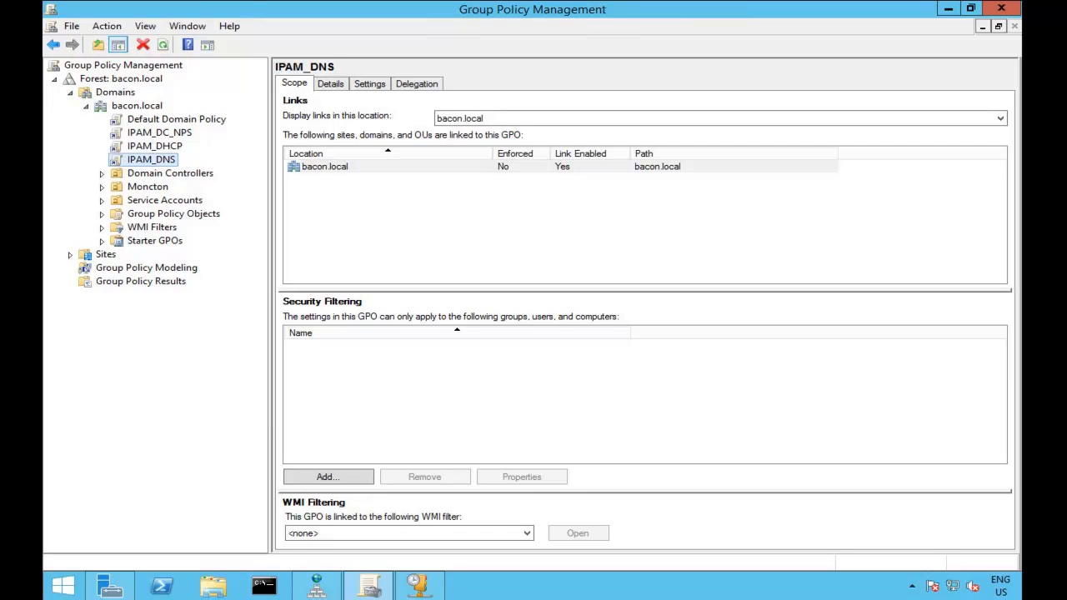
- Open Network Policy Server on the domain controller, look over its network, connection request and health policies, and close it
{"action": "left_click", "coordinate": [125, 581]}
{"action": "left_click", "coordinate": [901, 41]}
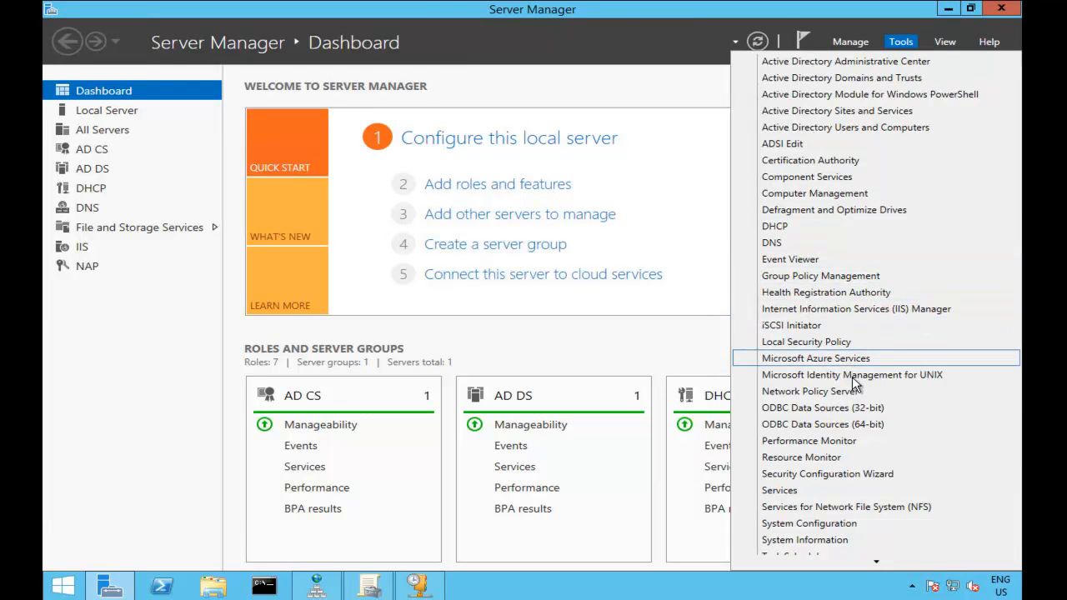
{"action": "left_click", "coordinate": [844, 392]}
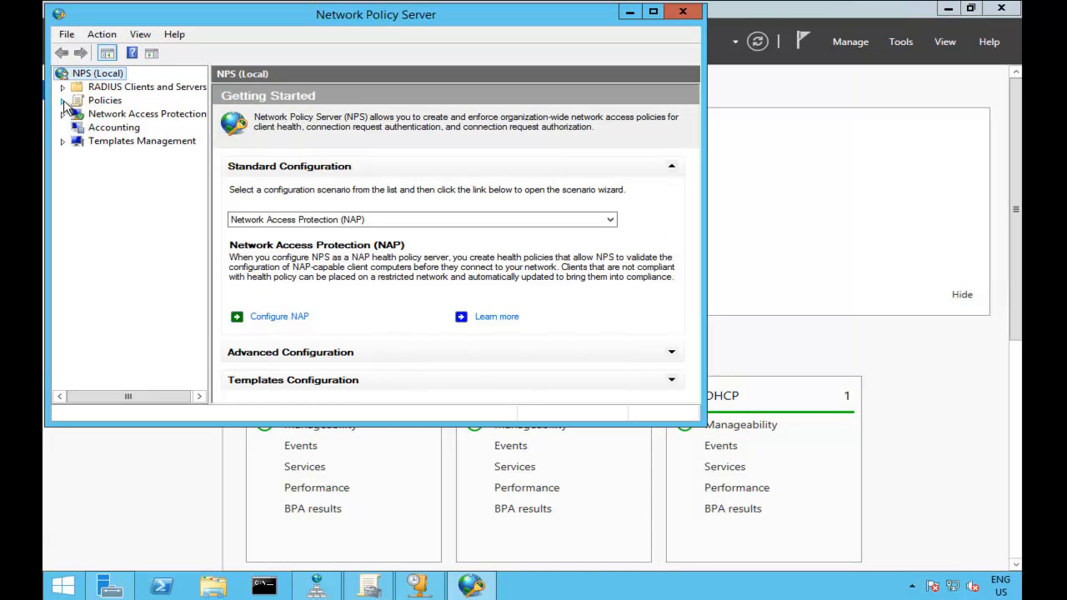
{"action": "left_click", "coordinate": [62, 101]}
{"action": "left_click", "coordinate": [135, 127]}
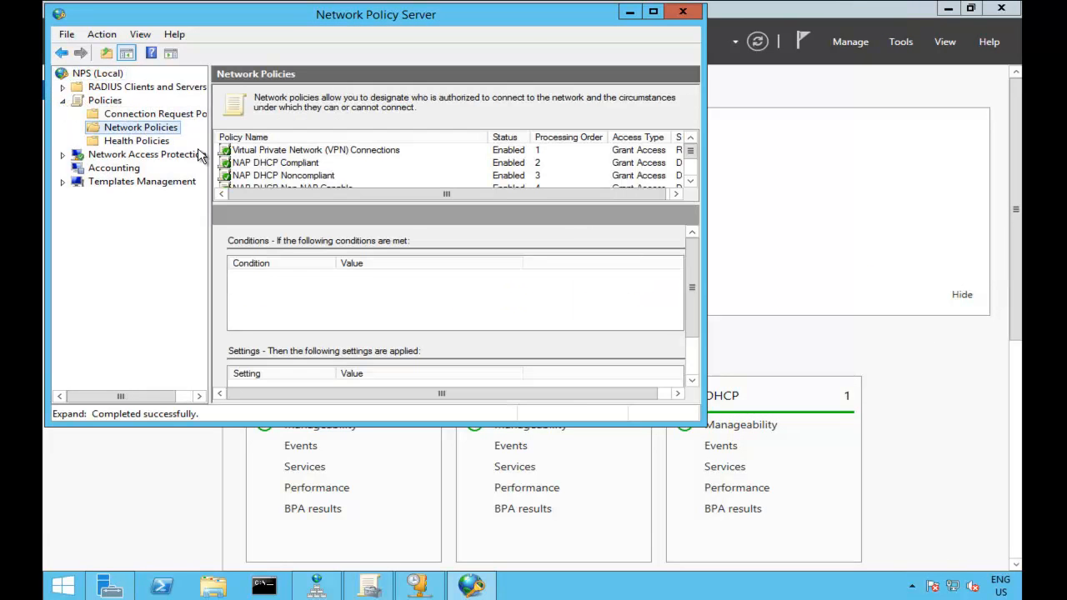
{"action": "left_click", "coordinate": [135, 114]}
{"action": "left_click", "coordinate": [142, 141]}
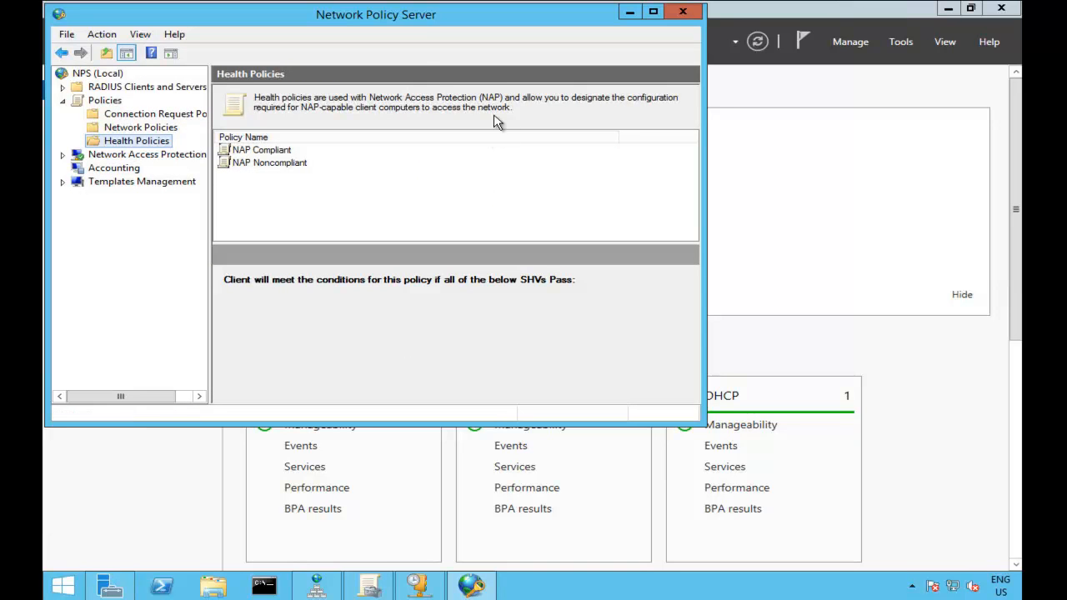
{"action": "left_click_drag", "start_coordinate": [406, 12], "coordinate": [485, 64]}
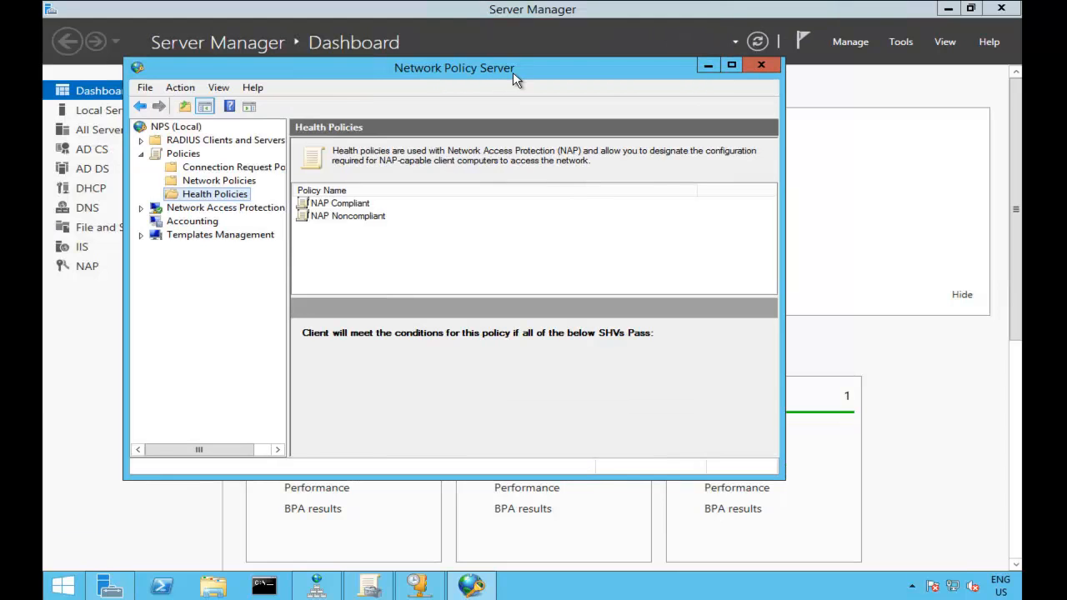
{"action": "left_click", "coordinate": [760, 66]}
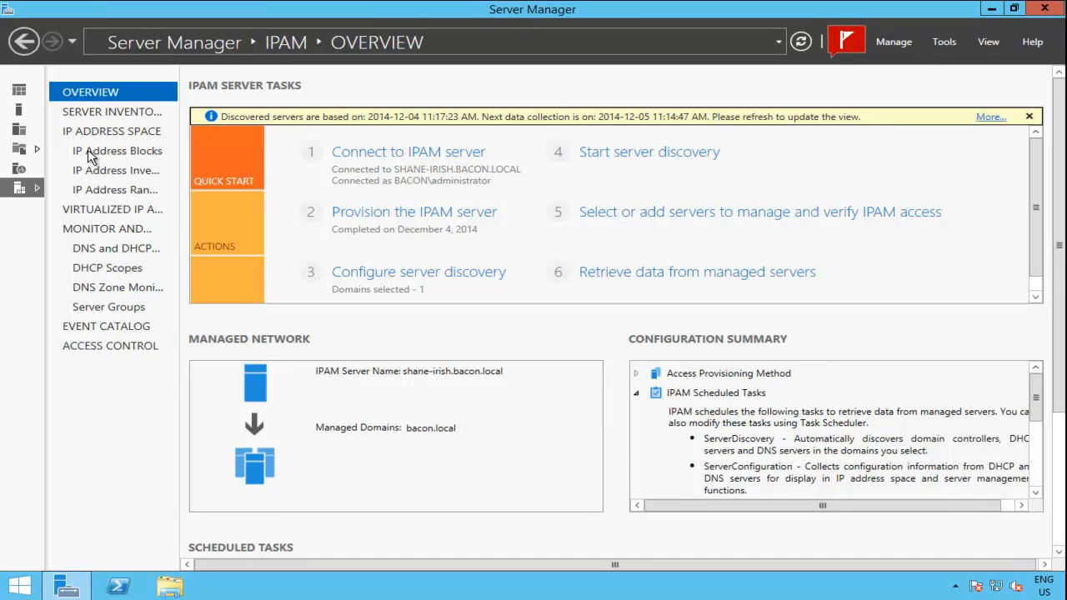
- Edit shane-american in the IPAM server inventory, adding the NPS server type and setting its manageability status to Managed
{"action": "left_click", "coordinate": [117, 112]}
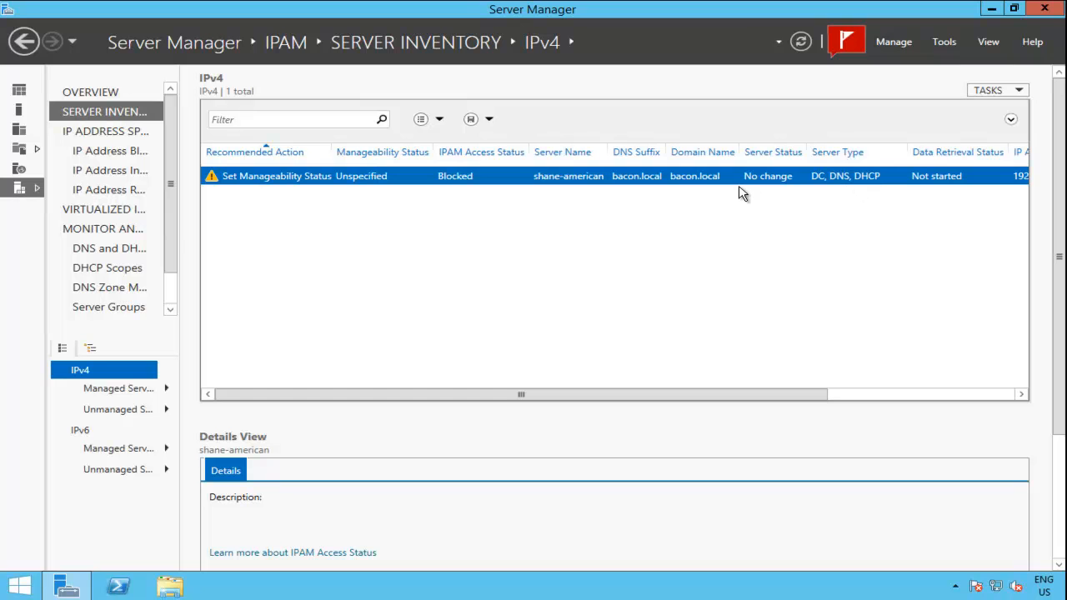
{"action": "right_click", "coordinate": [571, 178]}
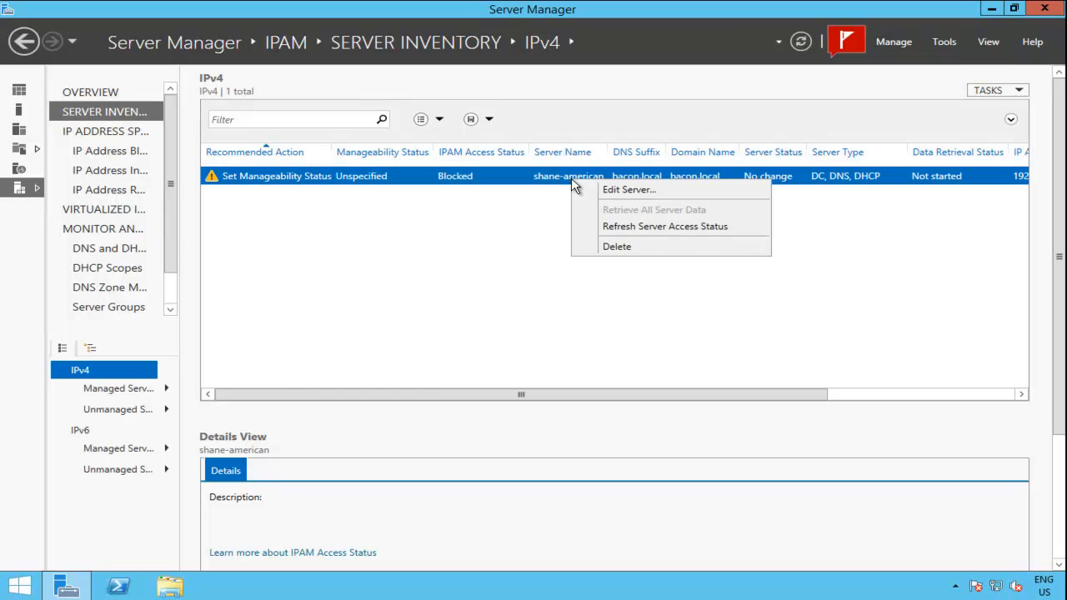
{"action": "left_click", "coordinate": [654, 191]}
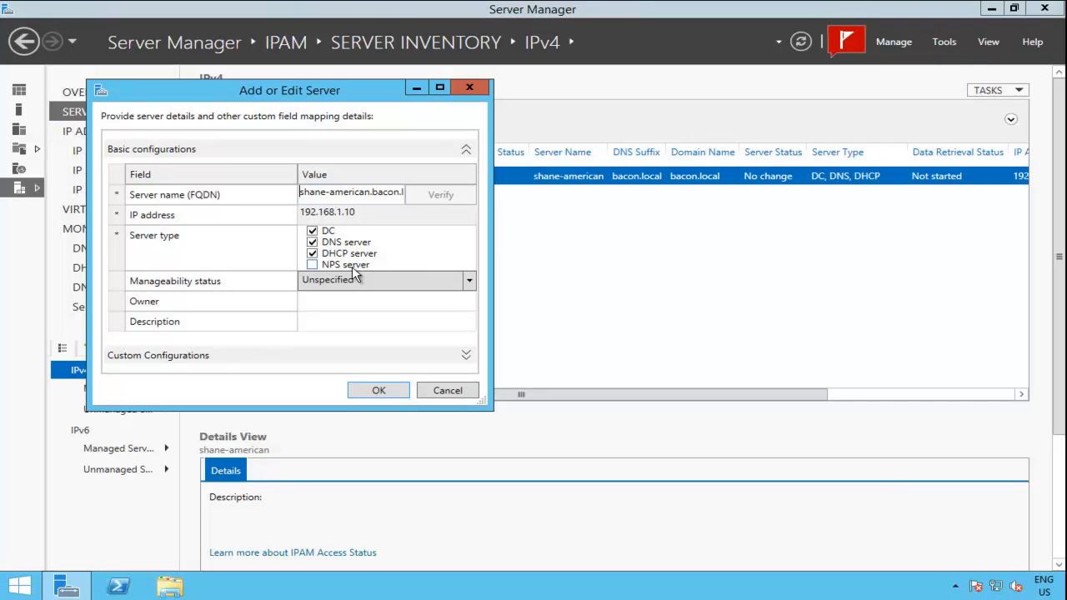
{"action": "left_click", "coordinate": [312, 264]}
{"action": "left_click", "coordinate": [467, 282]}
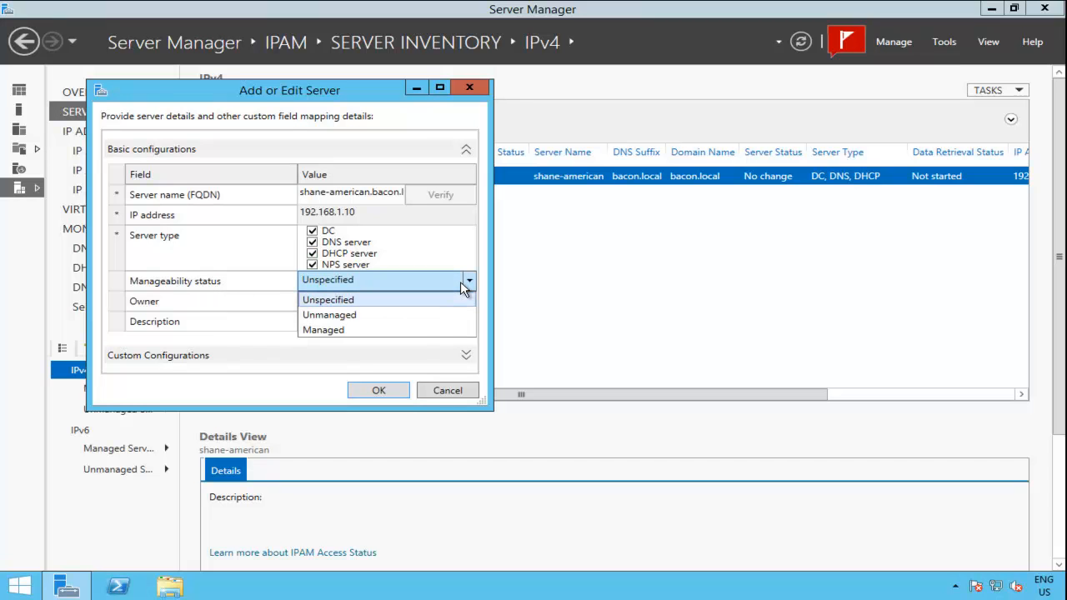
{"action": "left_click", "coordinate": [332, 329]}
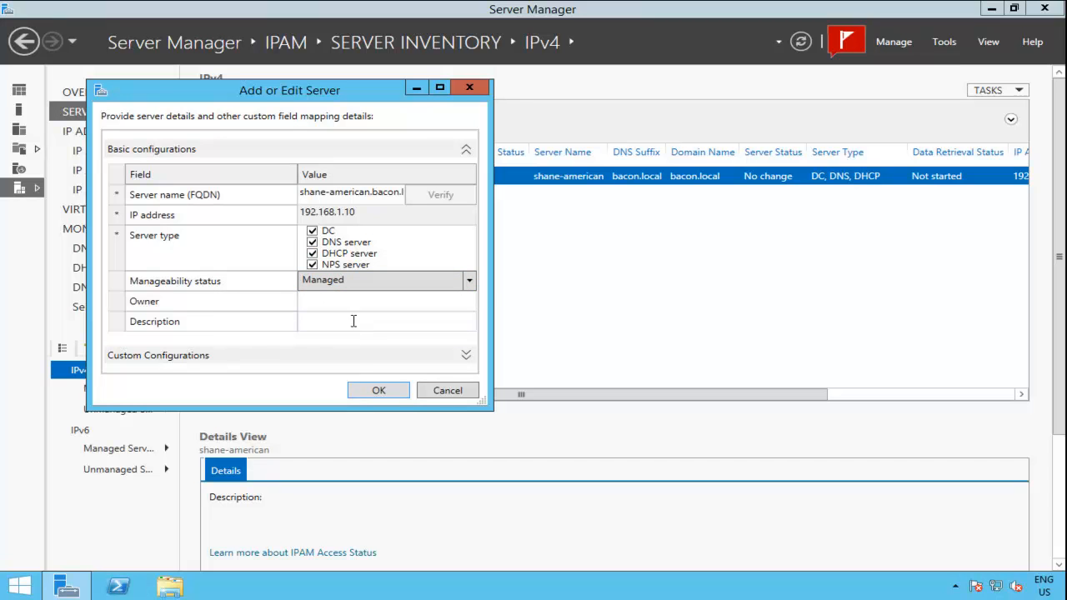
- Expand the server's custom configurations and look through the available custom fields, leaving AD Site selected
{"action": "left_click", "coordinate": [468, 357]}
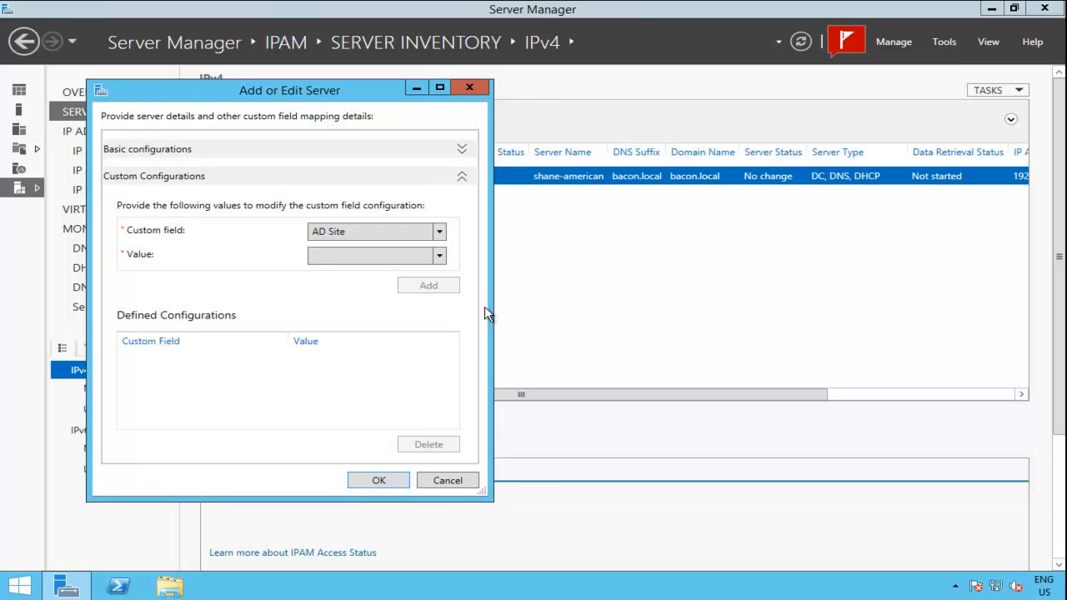
{"action": "left_click", "coordinate": [438, 235]}
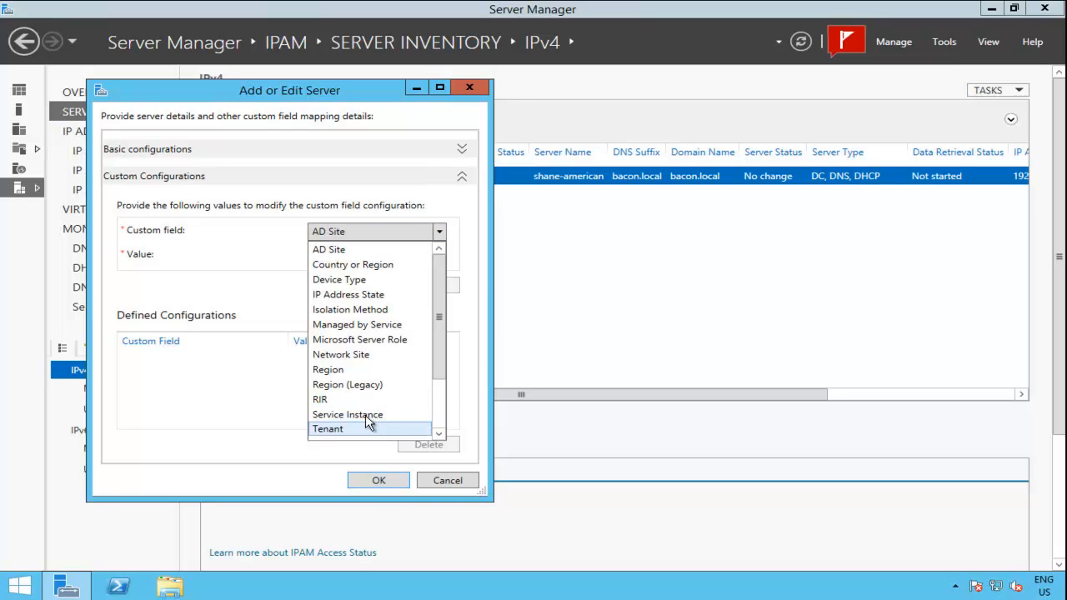
{"action": "left_click", "coordinate": [466, 212]}
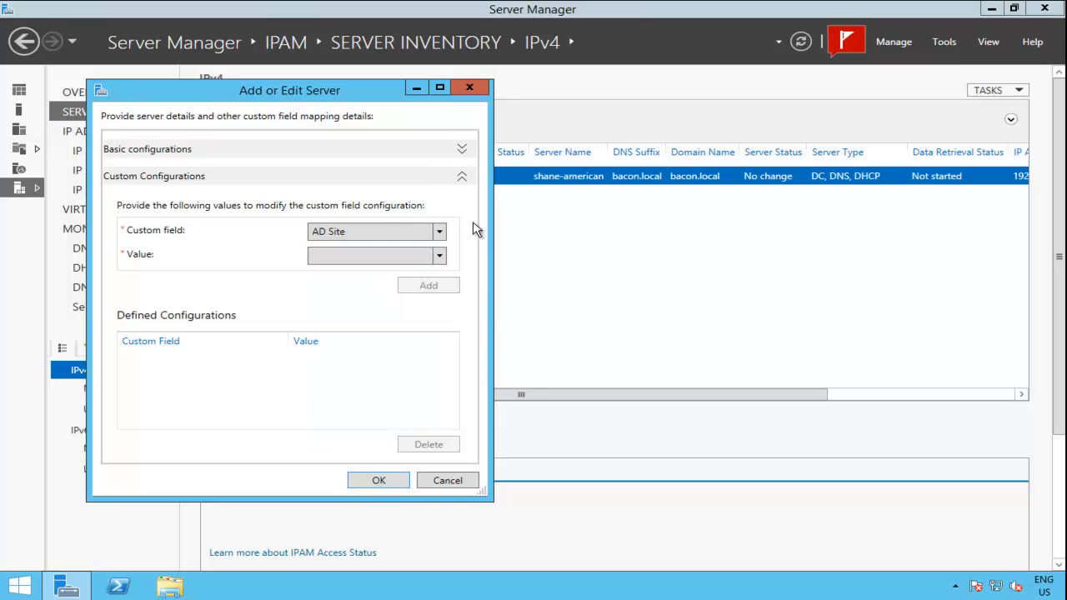
- Collapse the custom configurations, review the basic configurations of shane-american and save the server entry
{"action": "left_click", "coordinate": [462, 178]}
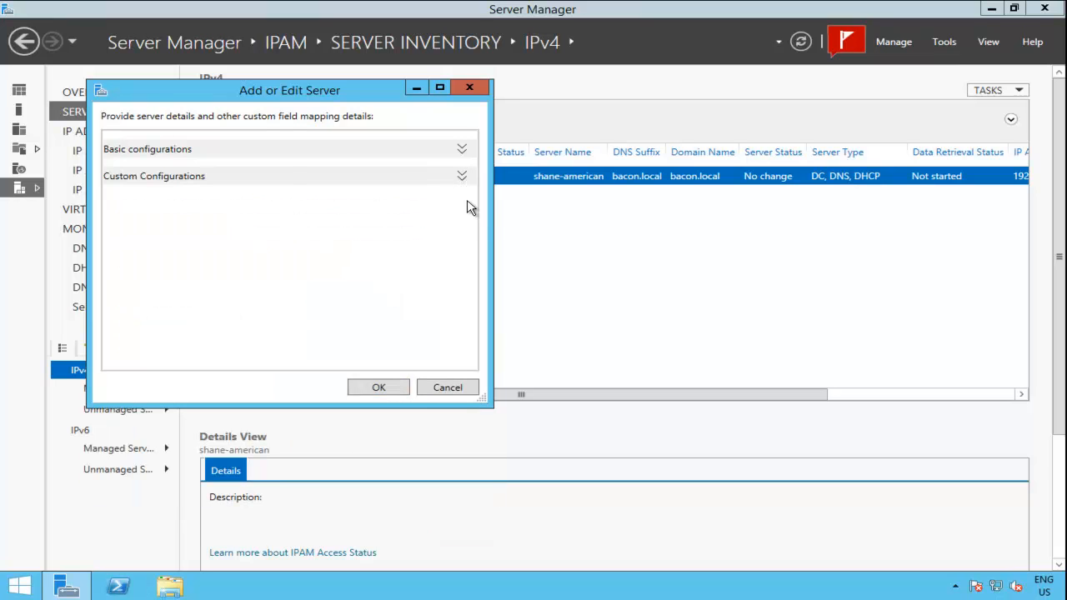
{"action": "left_click", "coordinate": [464, 151]}
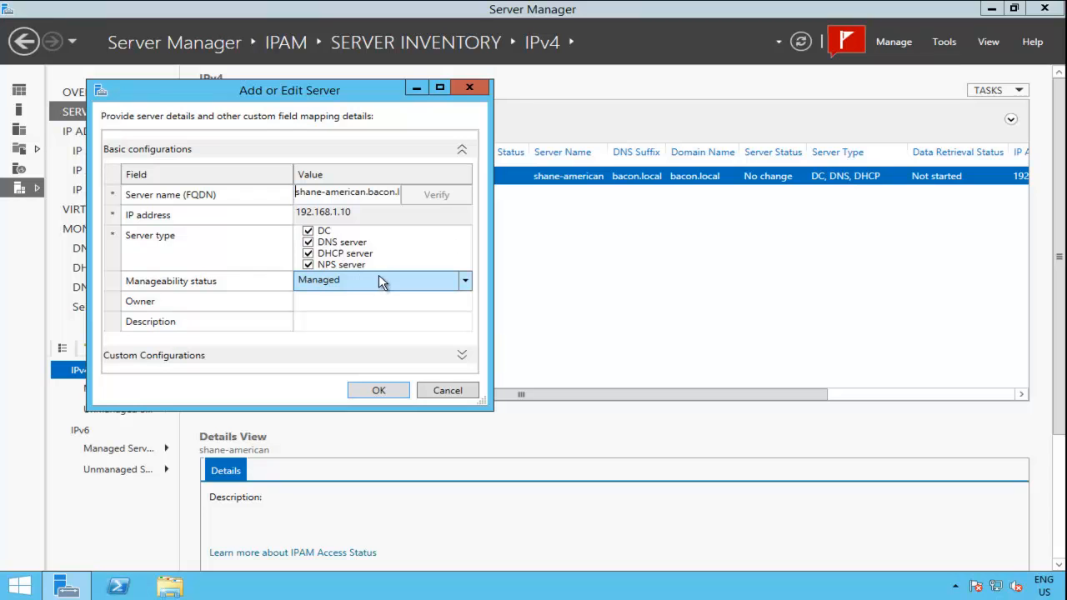
{"action": "left_click", "coordinate": [380, 391]}
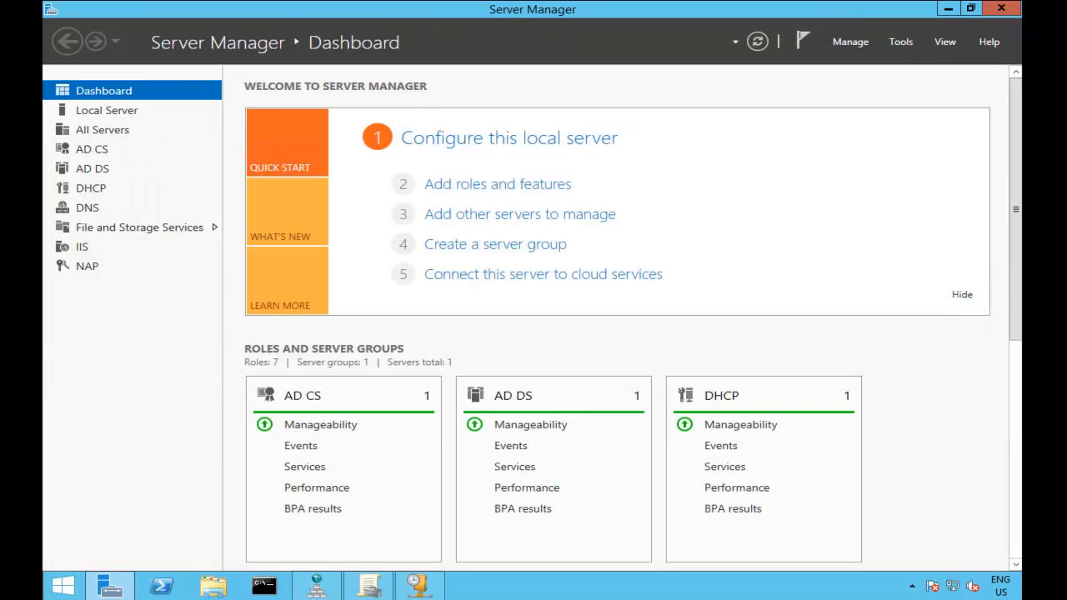
- Switch to Group Policy Management on the domain controller and check the security filtering of IPAM_DC_NPS, IPAM_DHCP and IPAM_DNS
{"action": "left_click", "coordinate": [371, 585]}
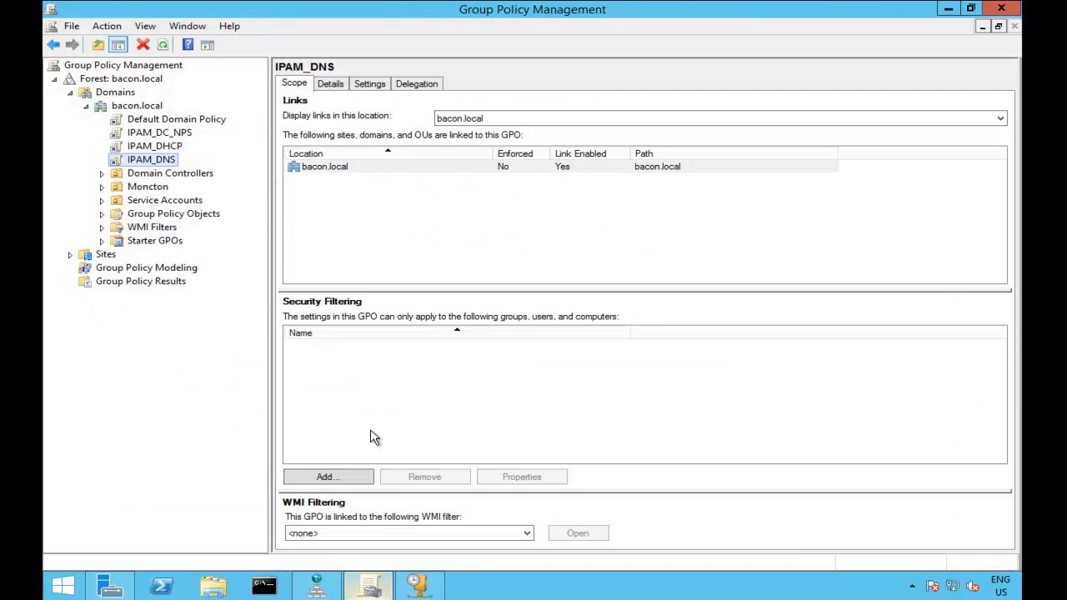
{"action": "left_click", "coordinate": [175, 133]}
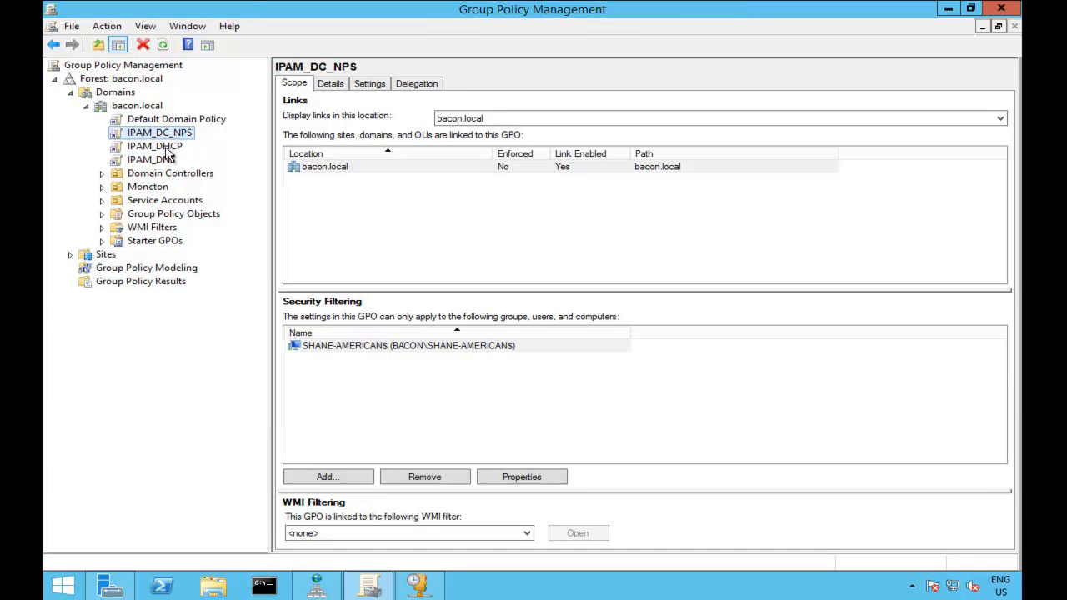
{"action": "left_click", "coordinate": [177, 147]}
{"action": "left_click", "coordinate": [165, 160]}
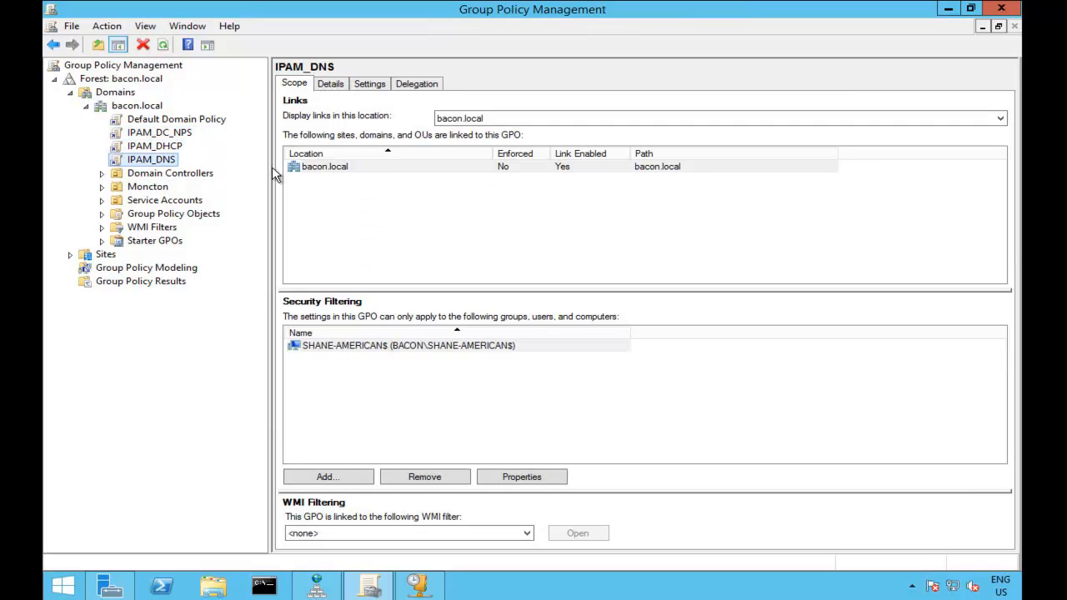
- Force a Group Policy update on the domain controller by running gpupdate /force in a Command Prompt
{"action": "left_click", "coordinate": [265, 589]}
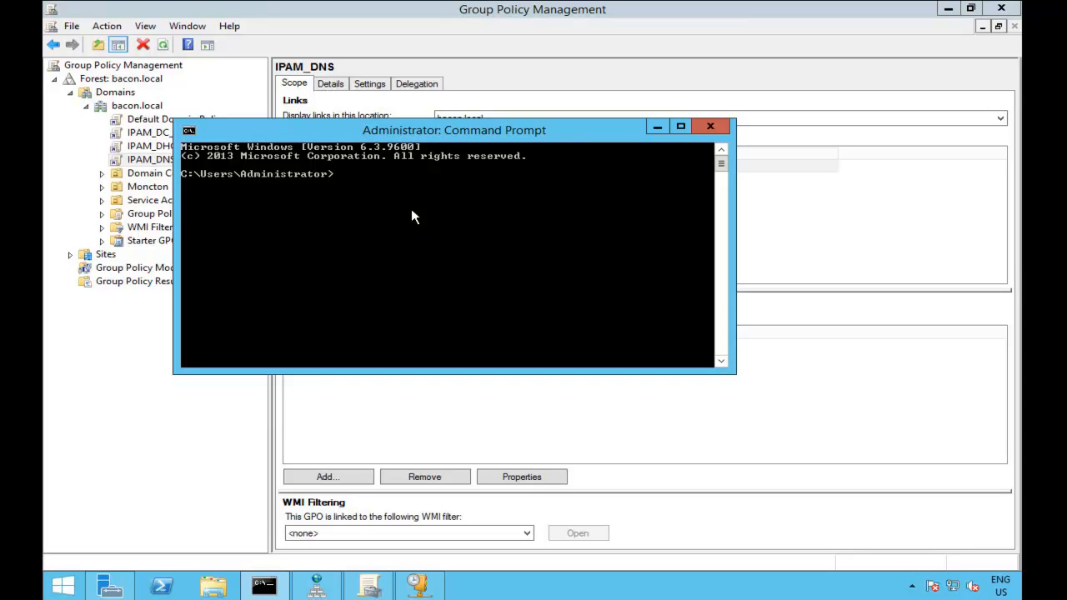
{"action": "type", "text": "gpup"}
{"action": "key", "text": "BackSpace"}
{"action": "type", "text": "pdate /force"}
{"action": "key", "text": "Return"}
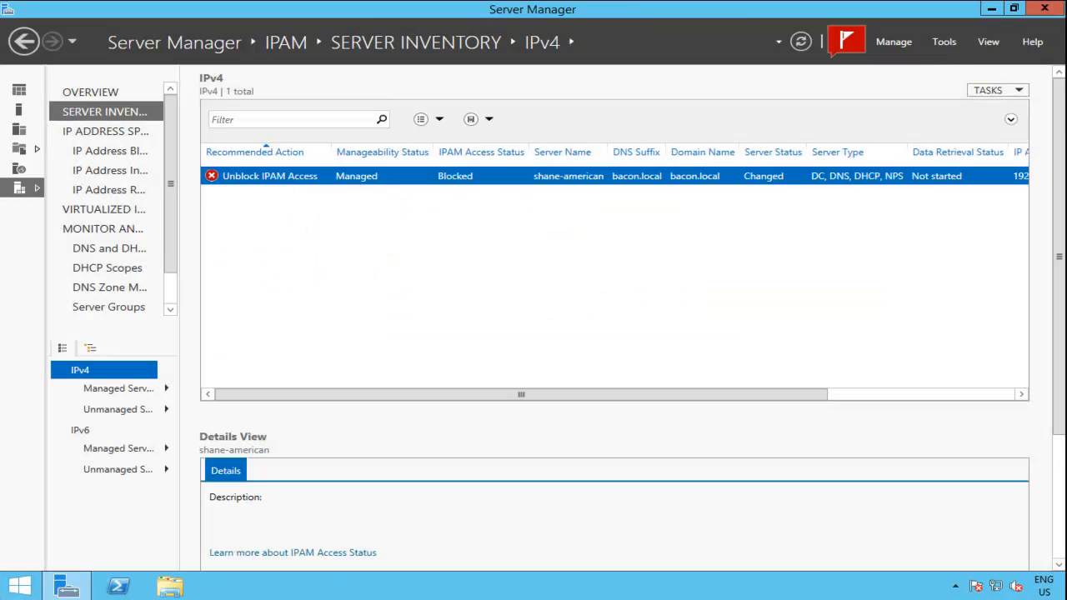
- Refresh the IPAM server inventory to update the access status of shane-american and view the actions available for it
{"action": "left_click", "coordinate": [800, 43]}
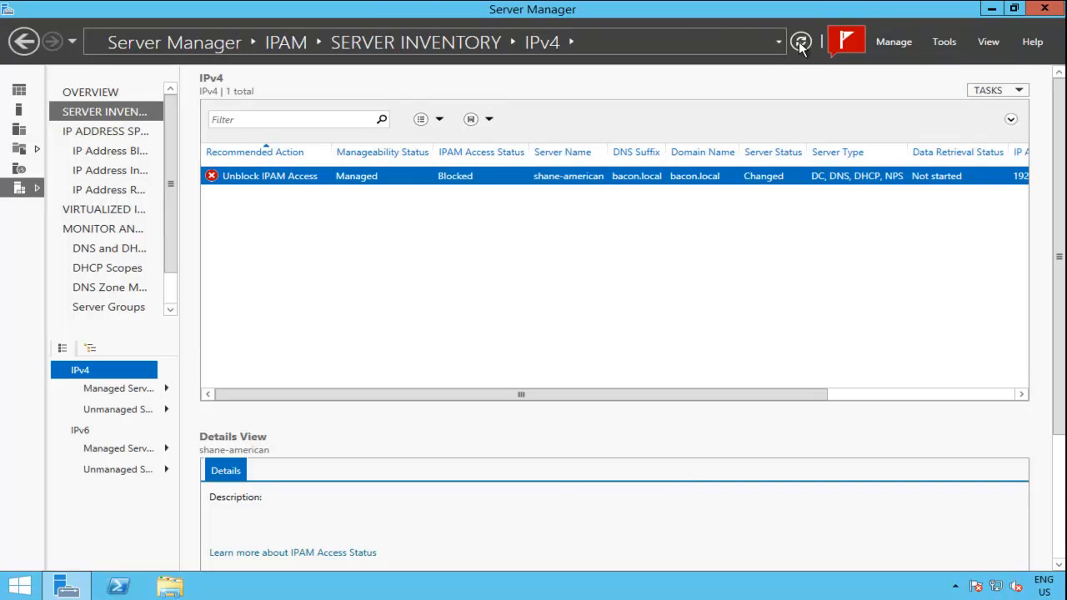
{"action": "left_click", "coordinate": [800, 44]}
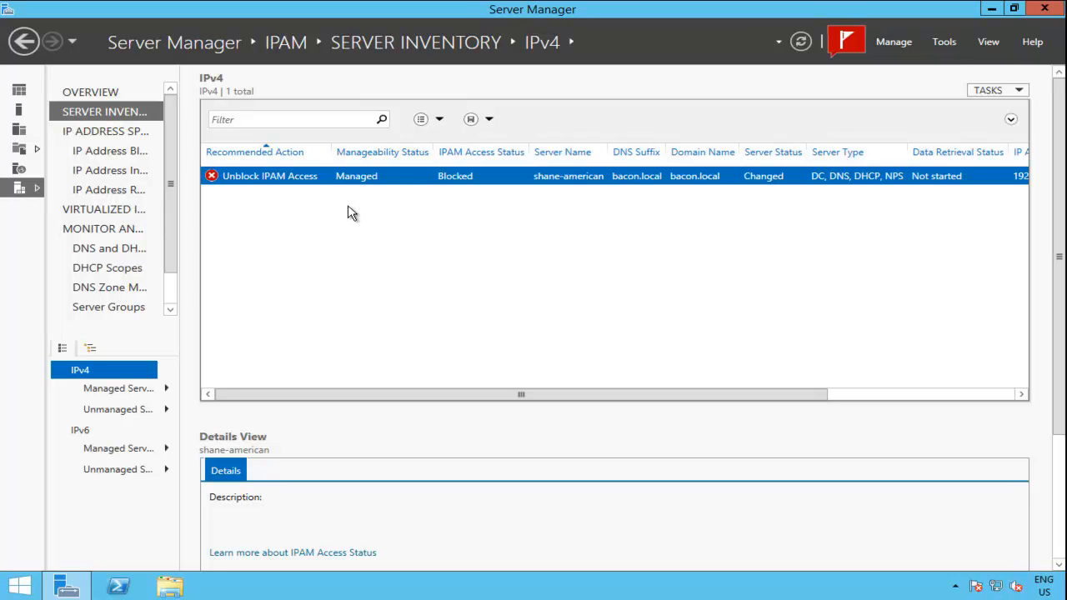
{"action": "left_click", "coordinate": [802, 43]}
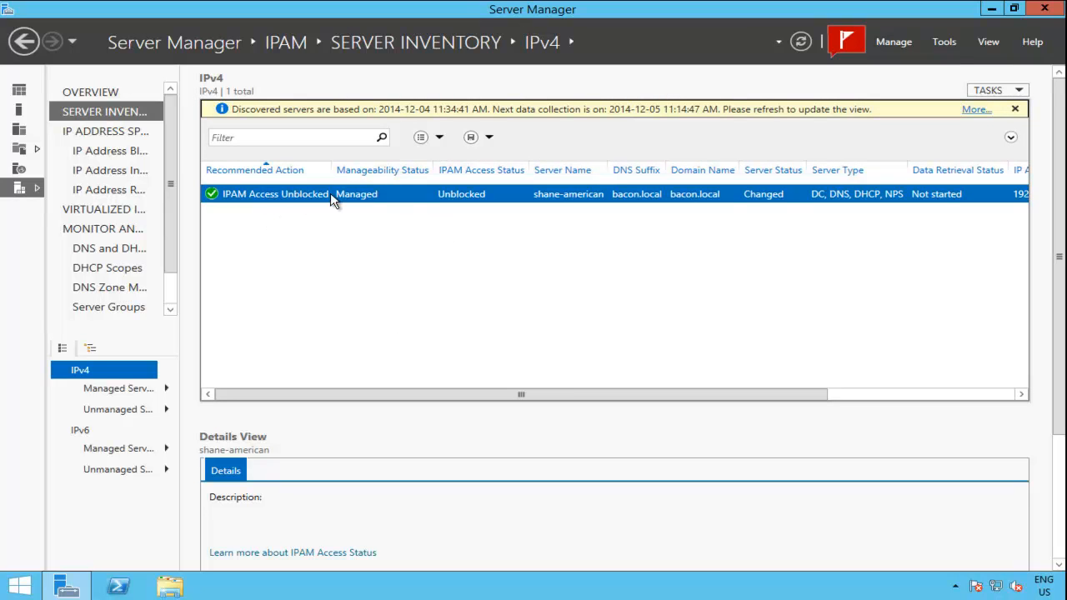
{"action": "right_click", "coordinate": [393, 192]}
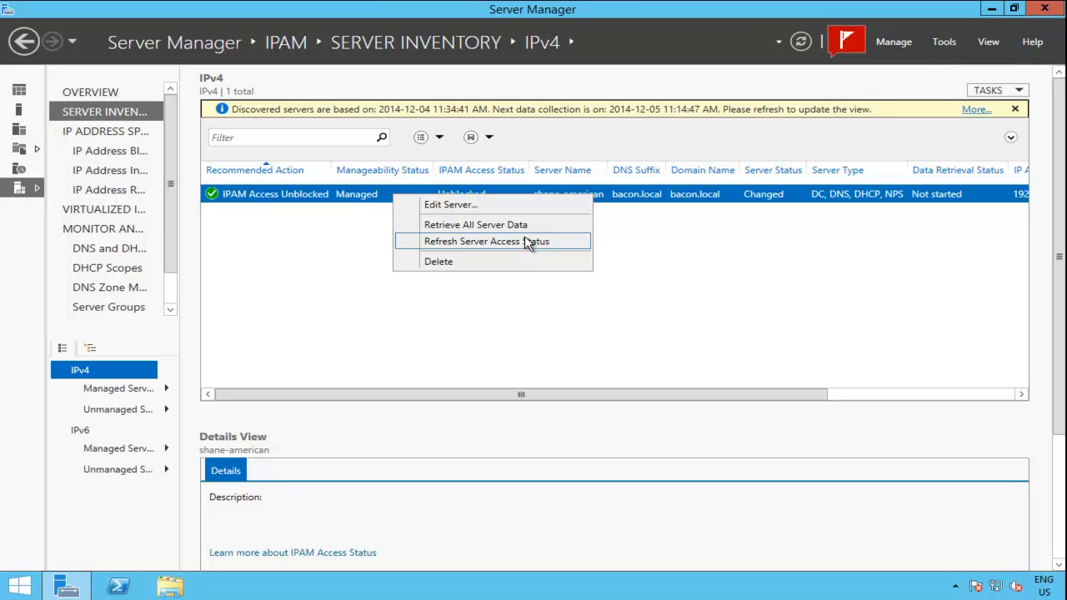
{"action": "left_click", "coordinate": [690, 249]}
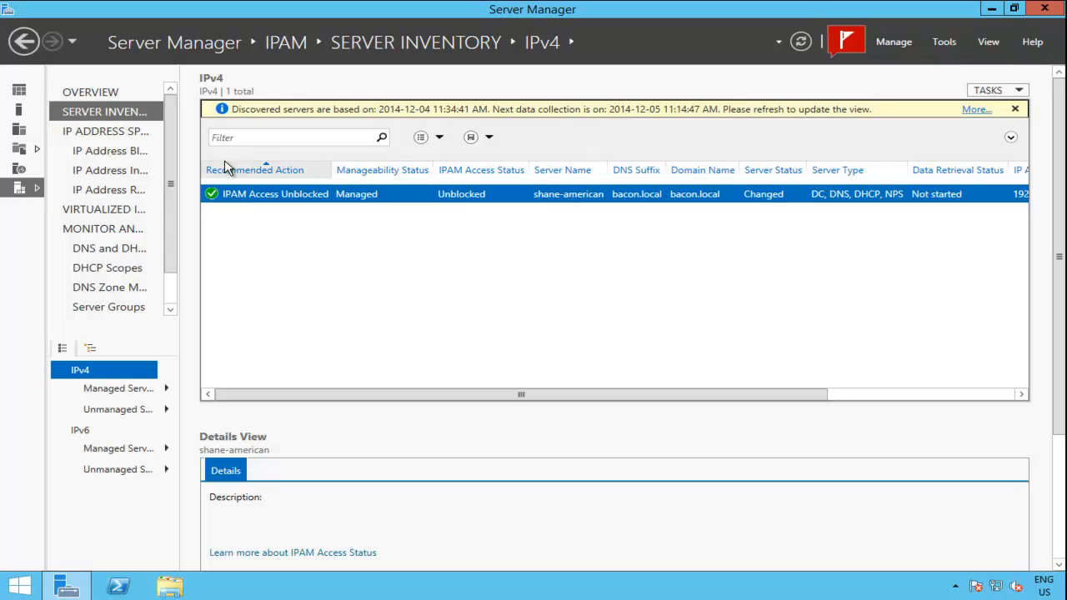
- Look through the IP Addresses, IP Address Blocks and IP Address Subnets views of the IPv4 IP Address Blocks
{"action": "left_click", "coordinate": [129, 157]}
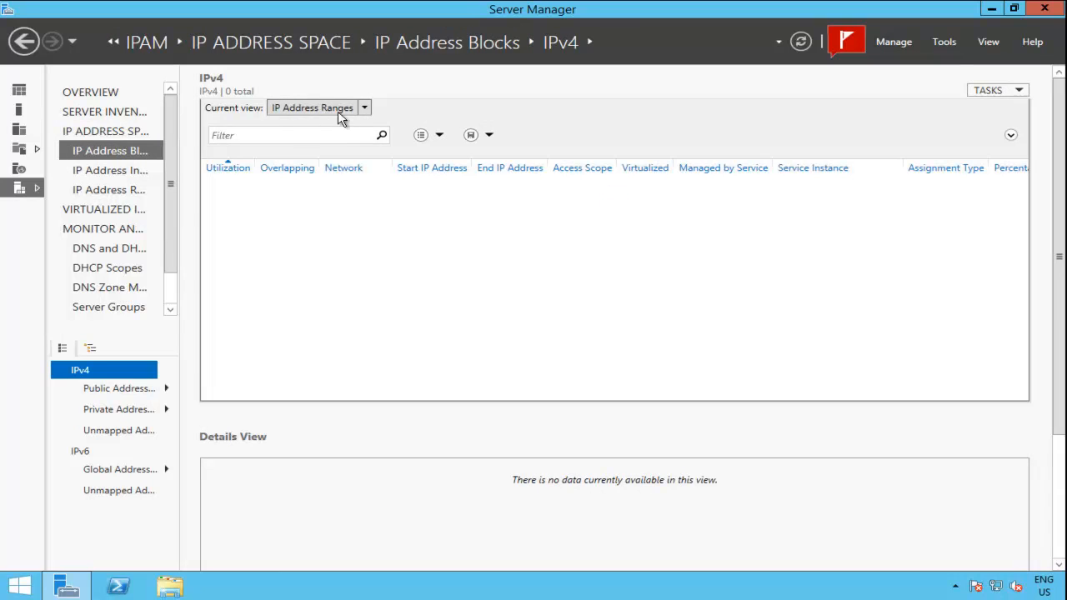
{"action": "left_click", "coordinate": [349, 116]}
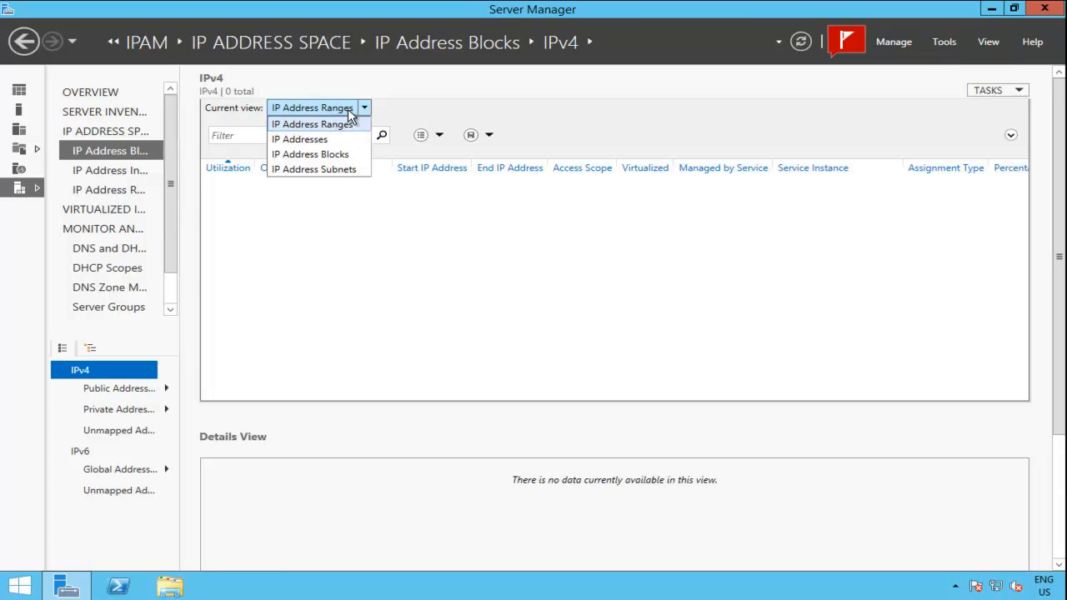
{"action": "left_click", "coordinate": [337, 140]}
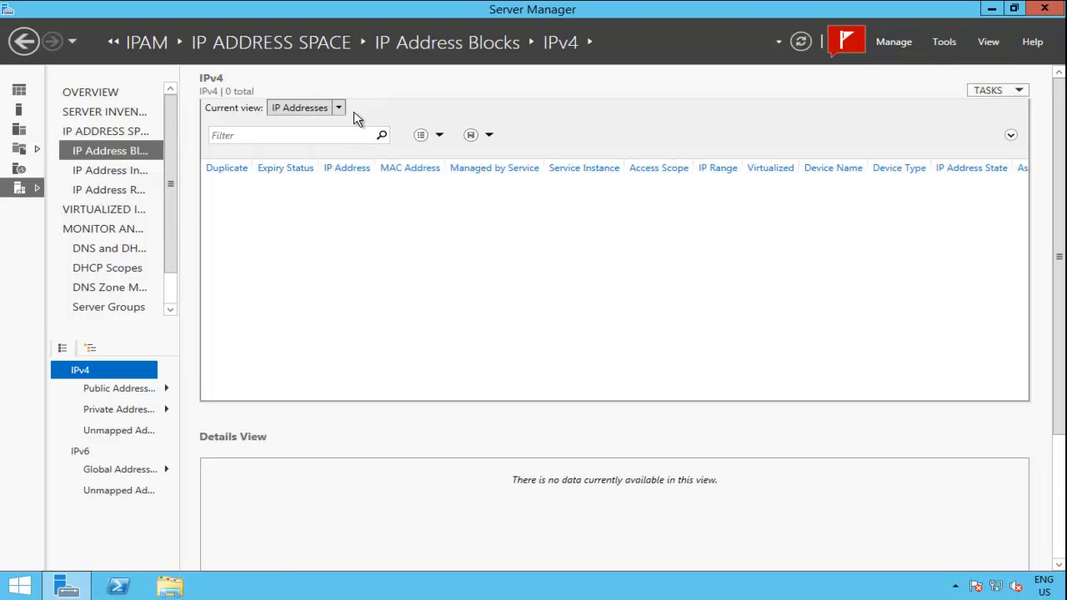
{"action": "left_click", "coordinate": [338, 108]}
{"action": "left_click", "coordinate": [325, 152]}
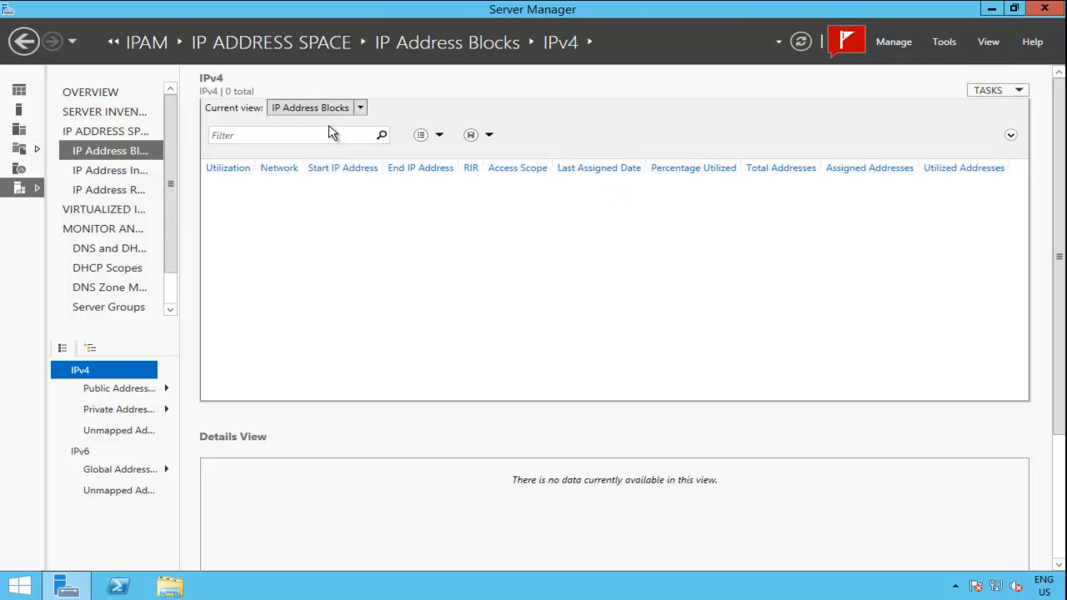
{"action": "left_click", "coordinate": [342, 110]}
{"action": "left_click", "coordinate": [324, 170]}
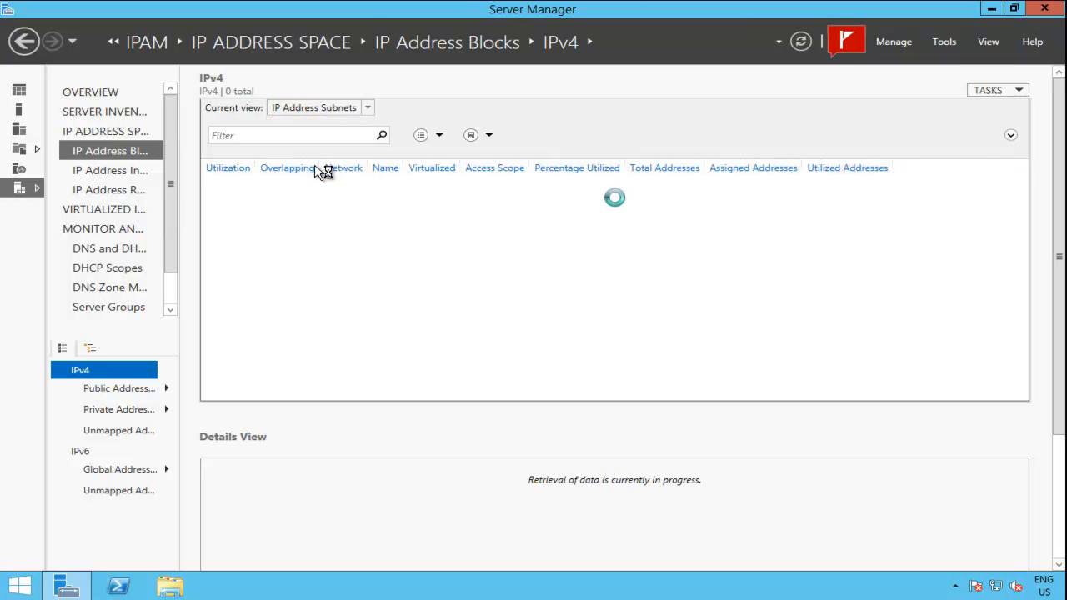
- Look over the IP Address Inventory and the views offered for IP Address Range Groups, keeping IP Address Ranges
{"action": "left_click", "coordinate": [121, 177]}
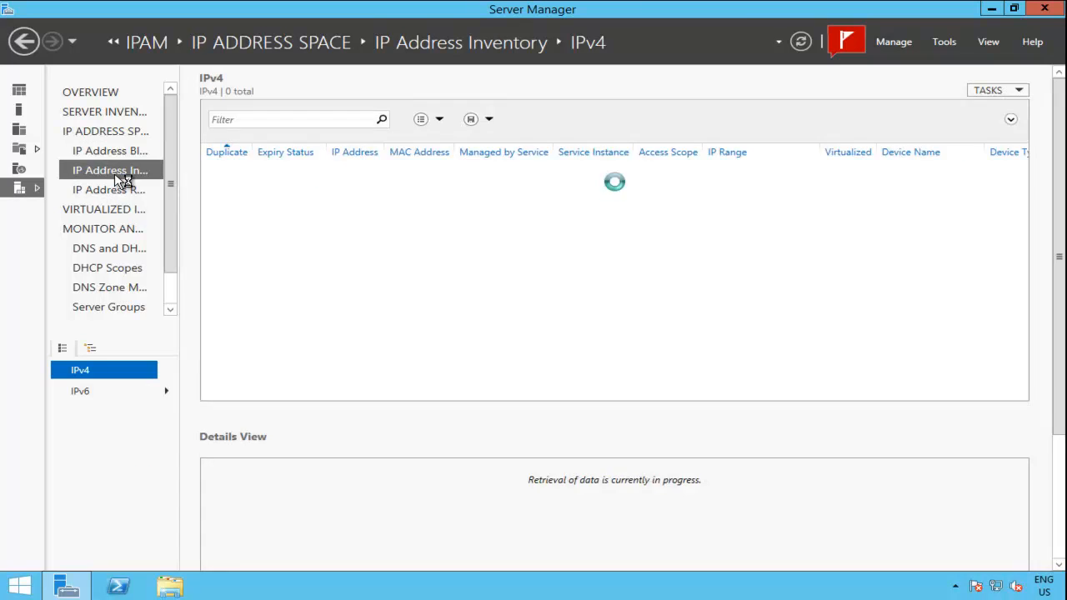
{"action": "left_click", "coordinate": [114, 189]}
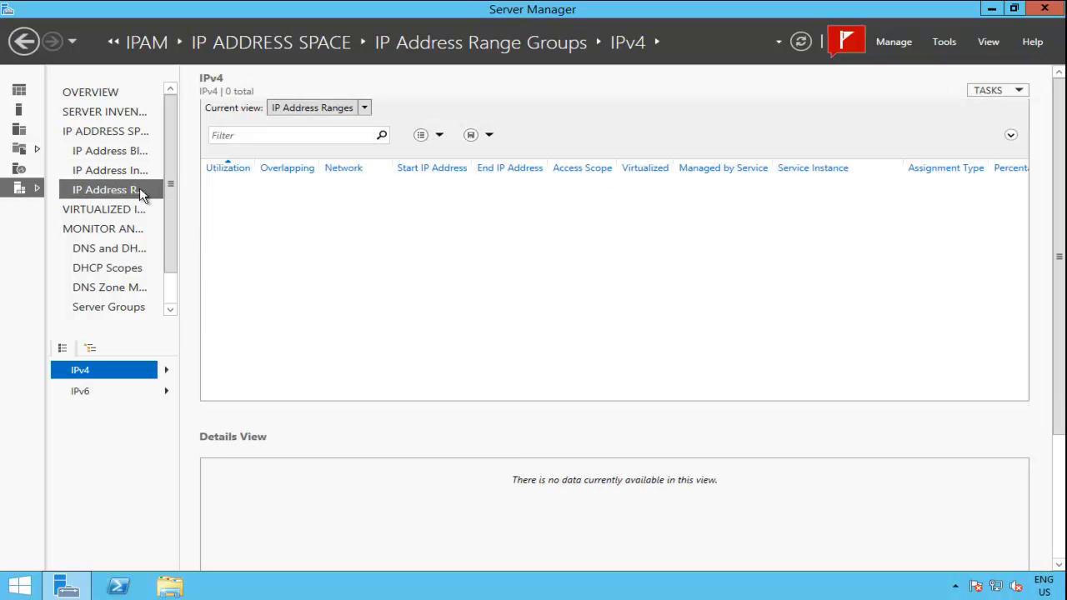
{"action": "left_click", "coordinate": [364, 109]}
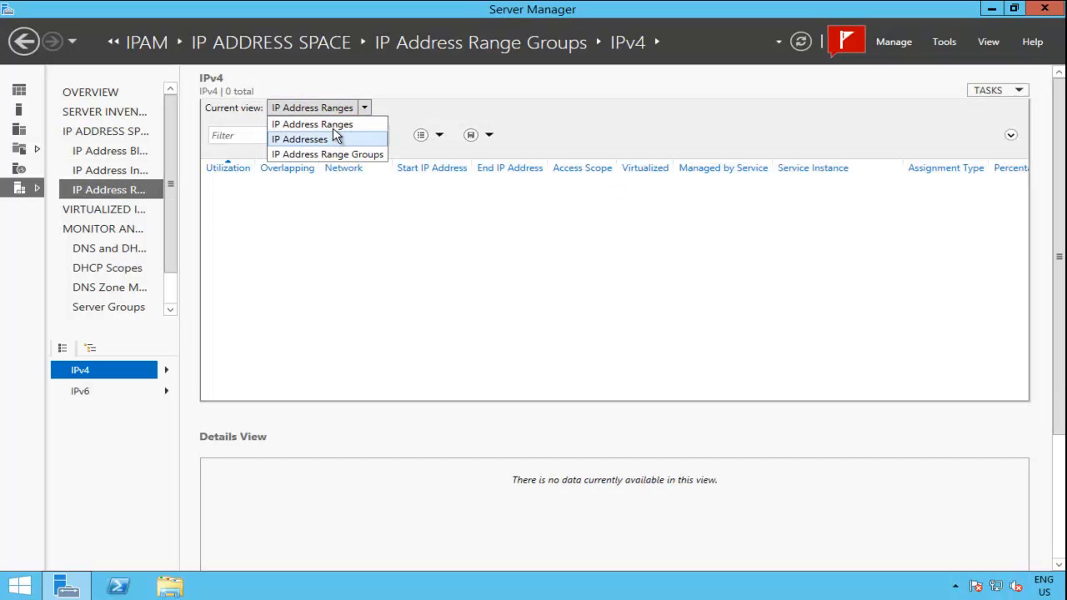
{"action": "left_click", "coordinate": [338, 125]}
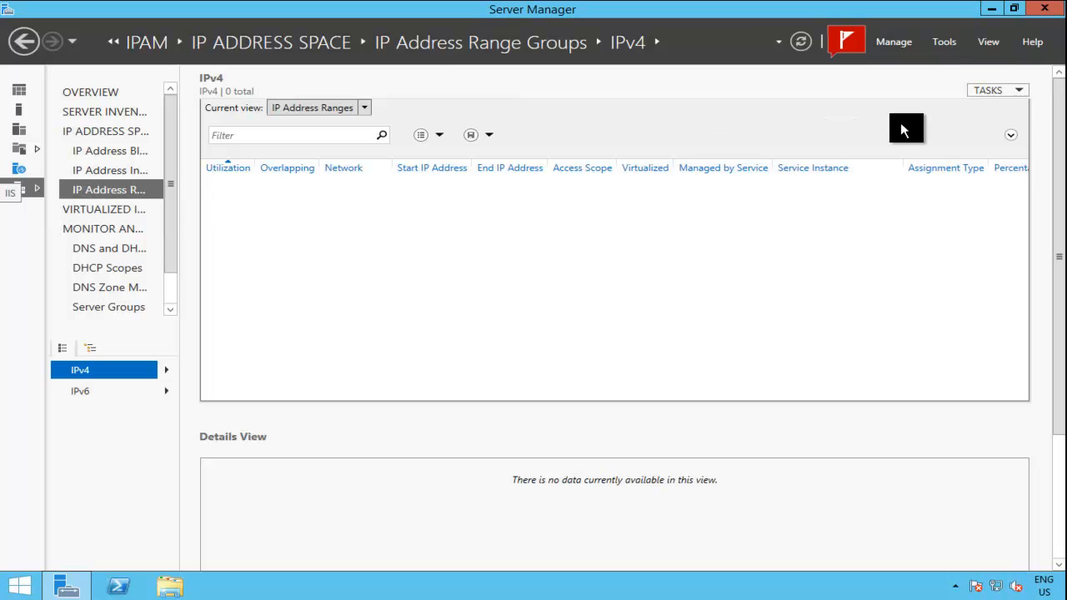
- Review the tasks available for IP Address Range Groups and for IP Address Blocks
{"action": "left_click", "coordinate": [1018, 90]}
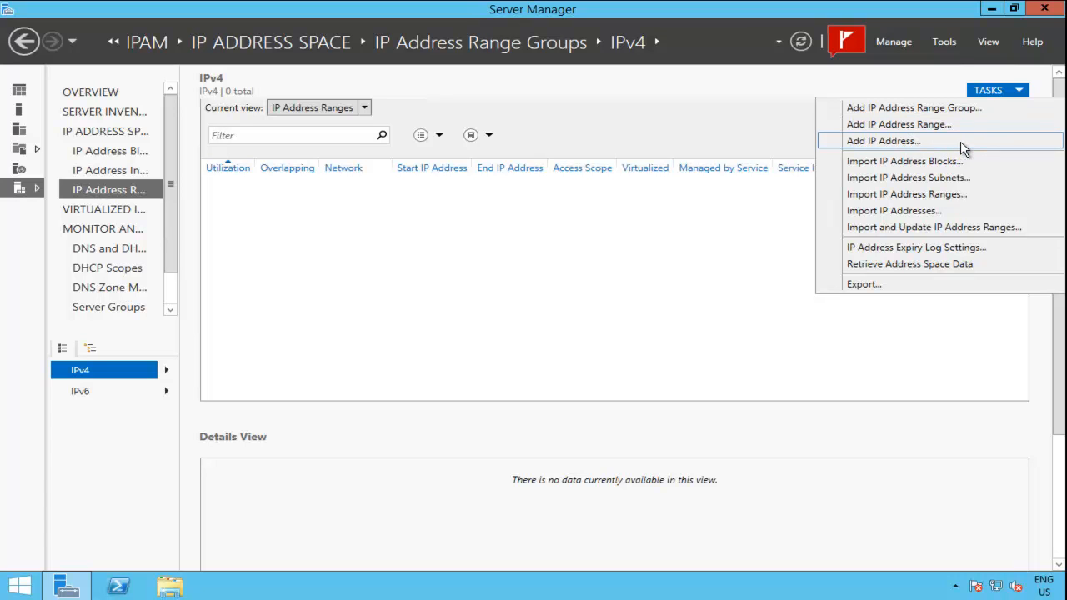
{"action": "left_click", "coordinate": [128, 158]}
{"action": "left_click", "coordinate": [127, 158]}
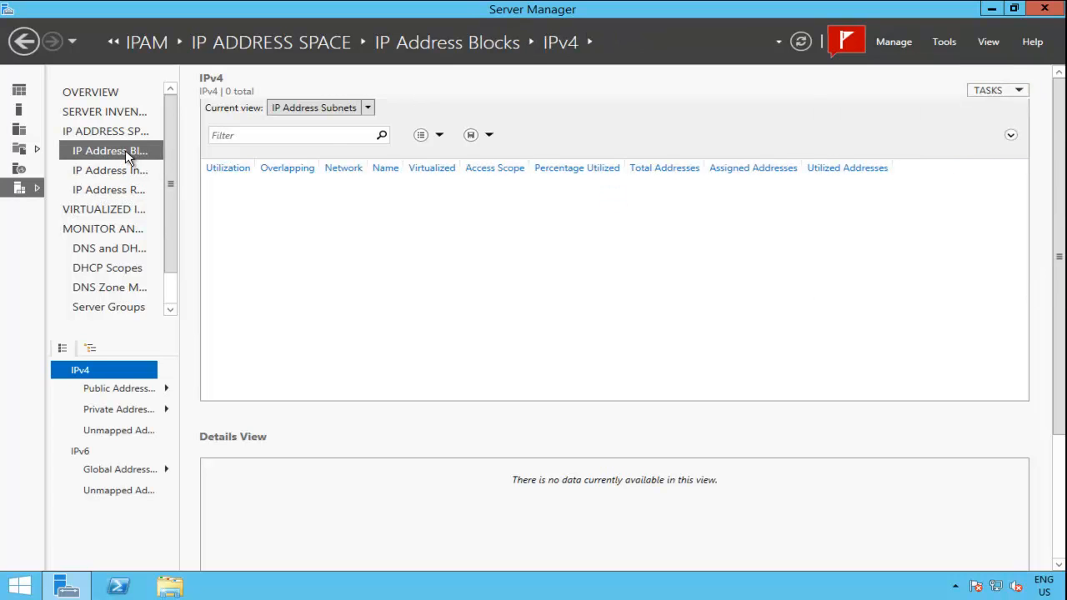
{"action": "left_click", "coordinate": [1018, 90]}
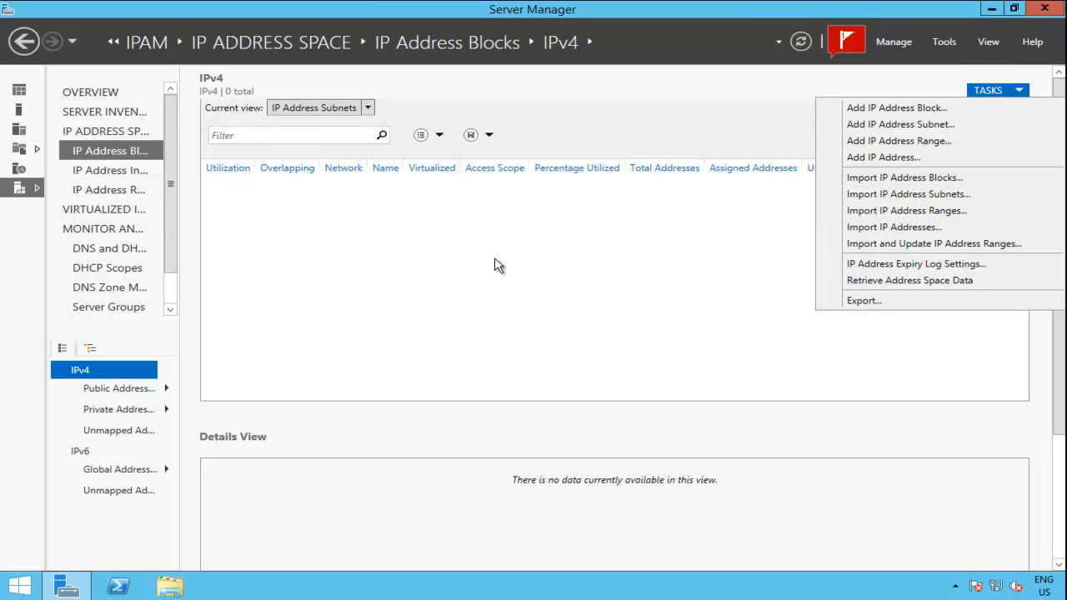
{"action": "left_click", "coordinate": [357, 224]}
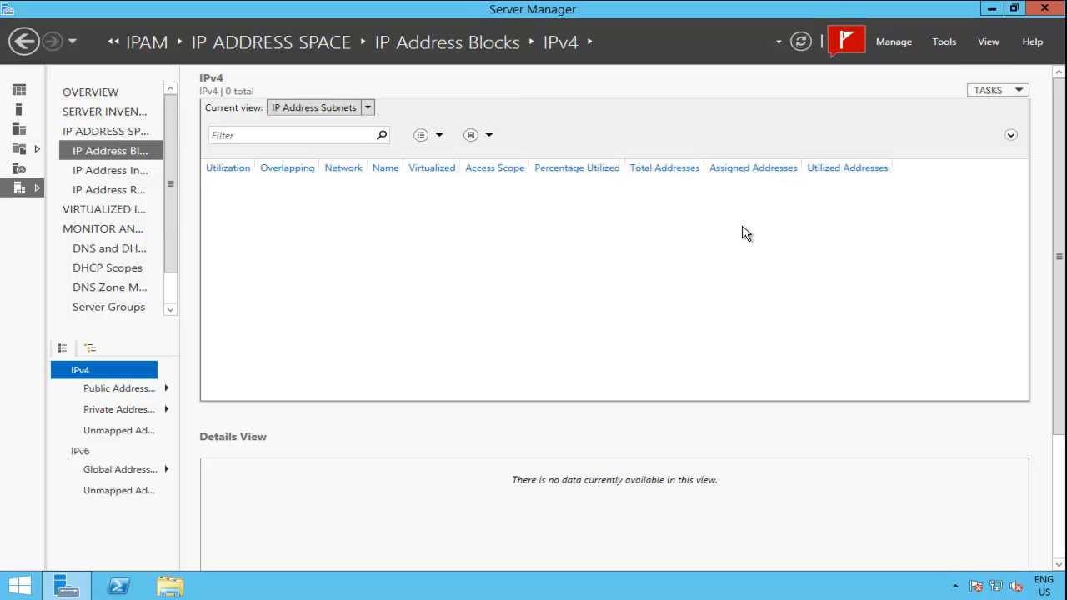
- Start adding an IPv4 address block with network ID 192.168.1.0 and prefix length 24, leaving automatic address assignment at Yes
{"action": "left_click", "coordinate": [1020, 91]}
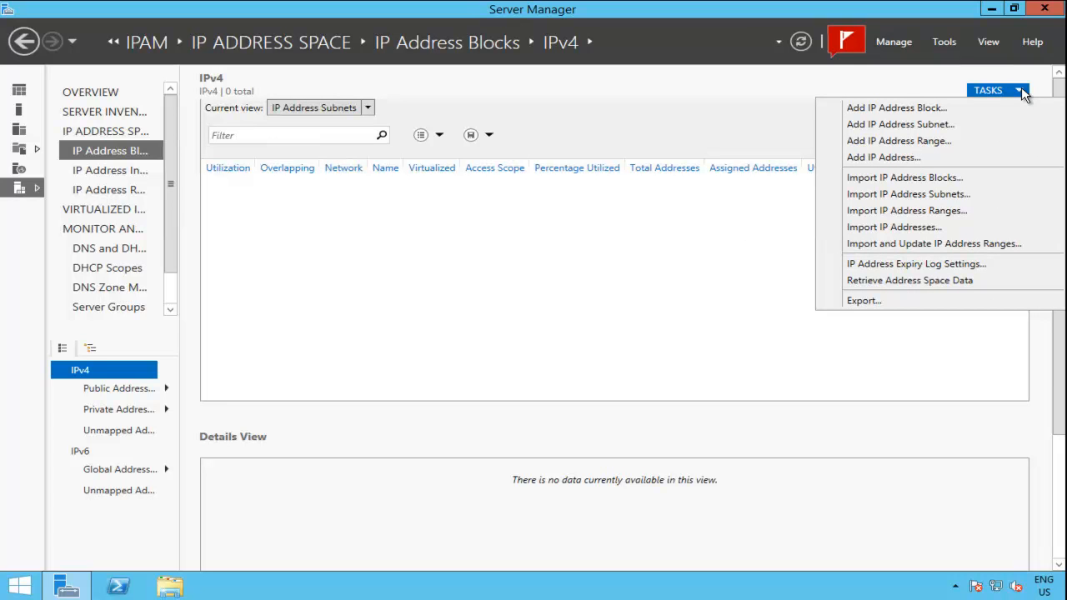
{"action": "left_click", "coordinate": [961, 109]}
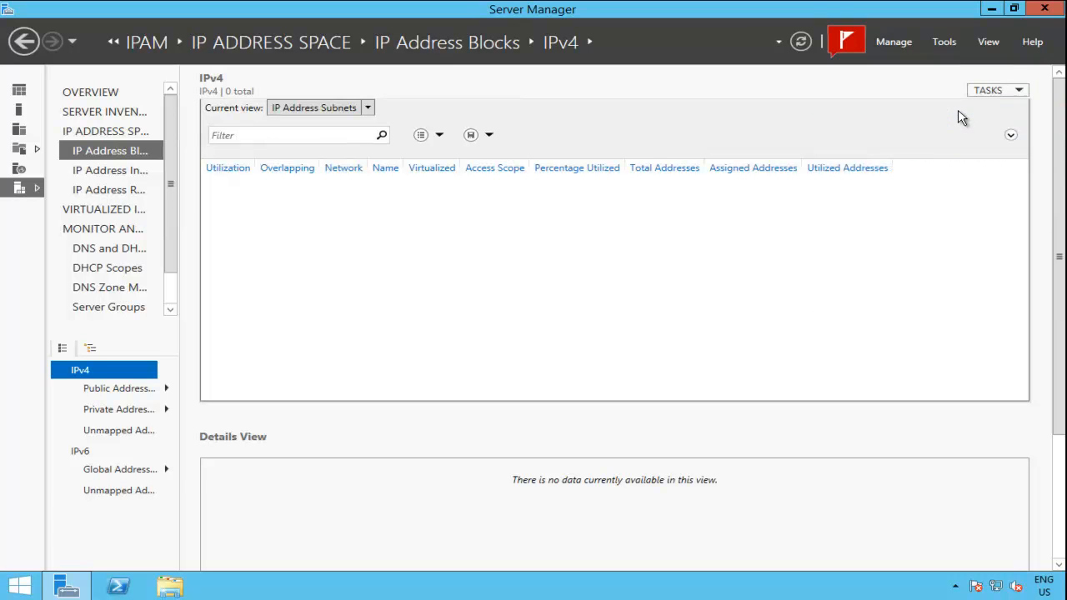
{"action": "type", "text": "192.168.1.0"}
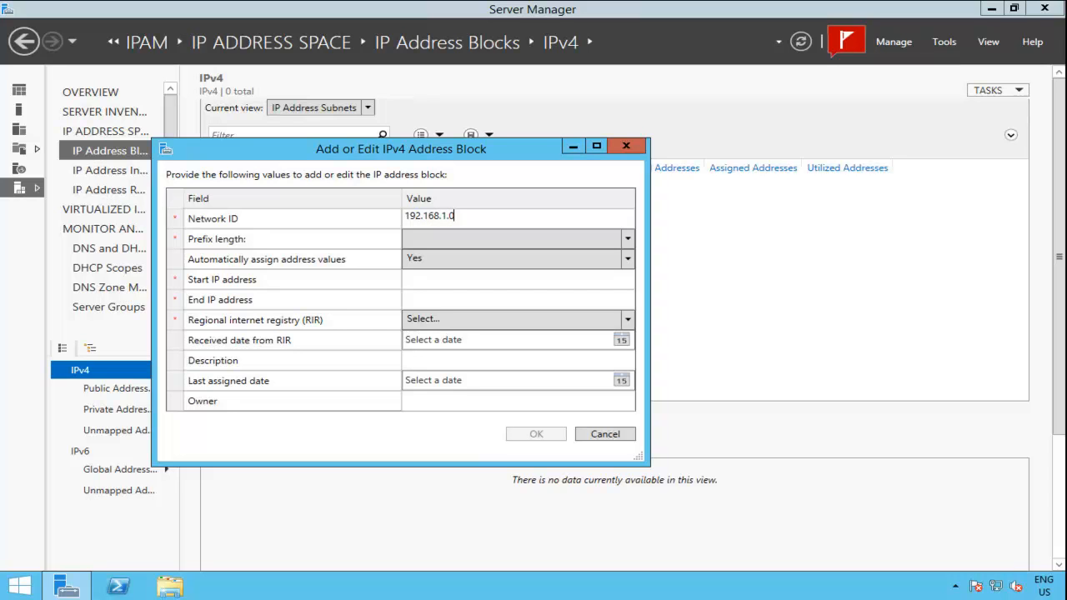
{"action": "left_click", "coordinate": [526, 238]}
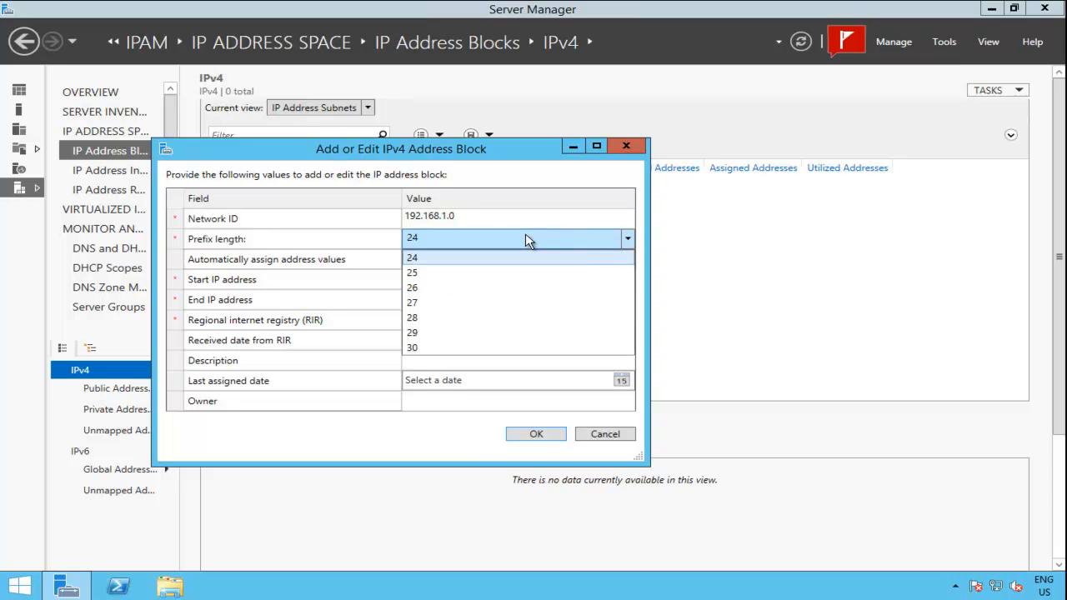
{"action": "left_click", "coordinate": [465, 255]}
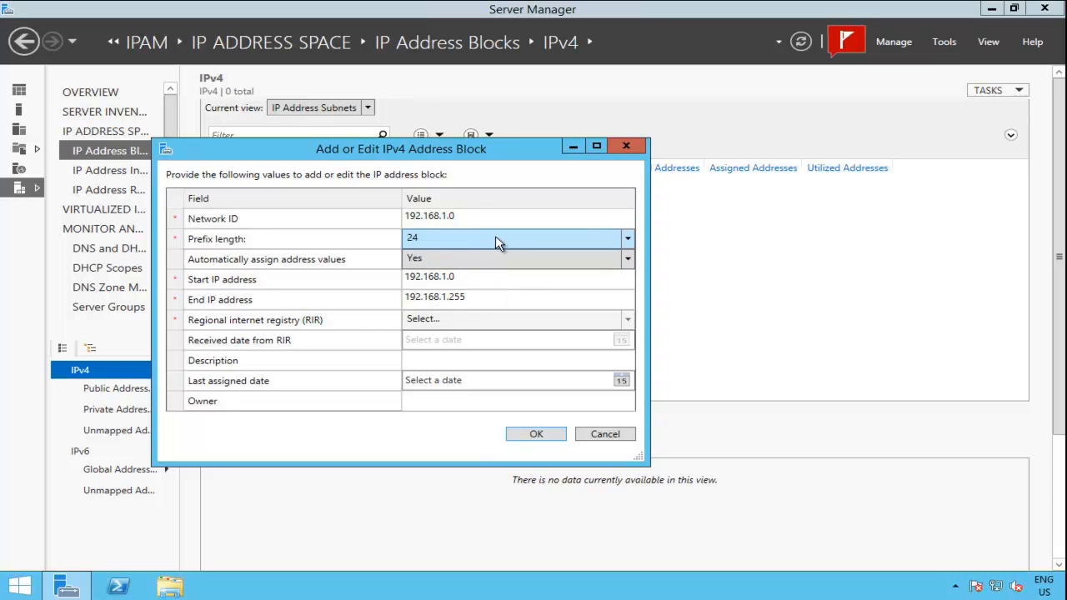
{"action": "left_click", "coordinate": [538, 262]}
{"action": "left_click", "coordinate": [536, 262]}
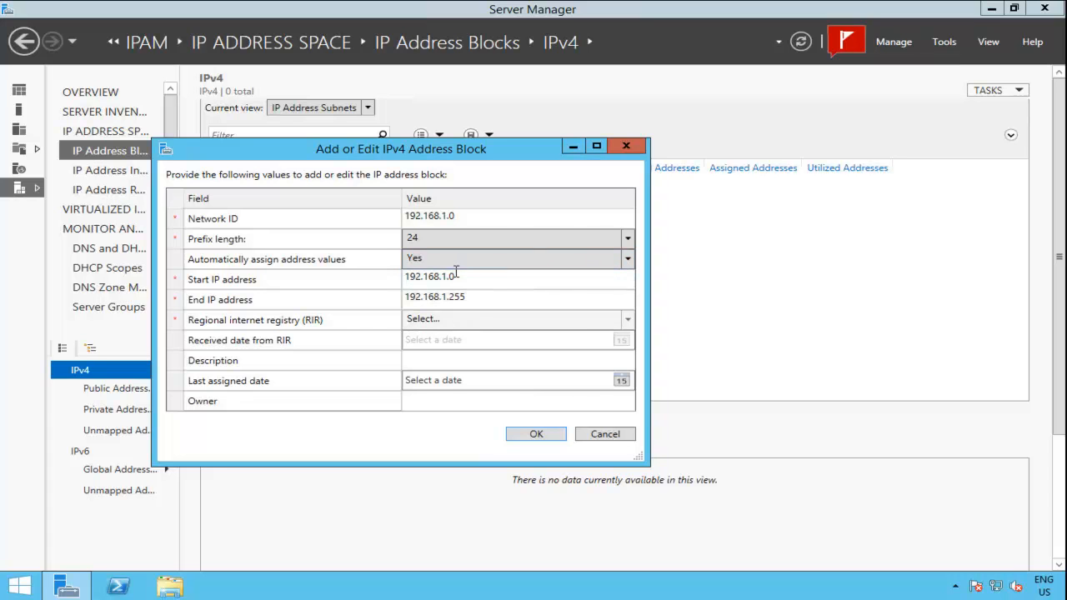
{"action": "left_click", "coordinate": [408, 240]}
{"action": "left_click", "coordinate": [442, 280]}
{"action": "left_click", "coordinate": [494, 257]}
{"action": "left_click", "coordinate": [462, 293]}
{"action": "left_click_drag", "start_coordinate": [521, 292], "coordinate": [492, 295]}
{"action": "left_click", "coordinate": [494, 265]}
{"action": "left_click", "coordinate": [474, 276]}
- Change the address block's network ID to 12.168.1.0 and open the list of regional internet registries
{"action": "left_click", "coordinate": [445, 215]}
{"action": "left_click", "coordinate": [420, 216]}
{"action": "key", "text": "BackSpace"}
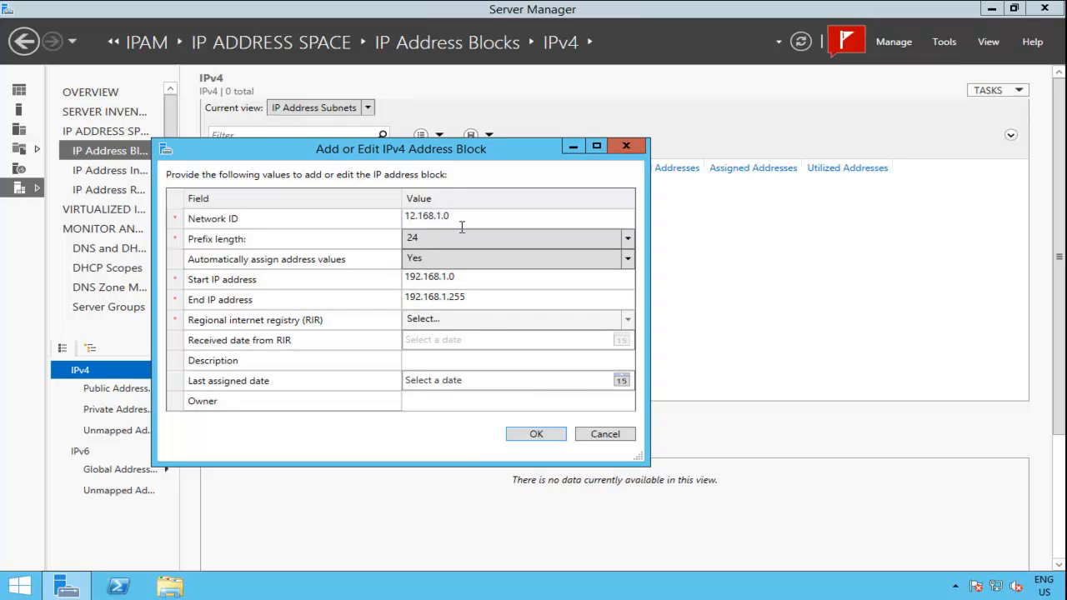
{"action": "left_click", "coordinate": [461, 323]}
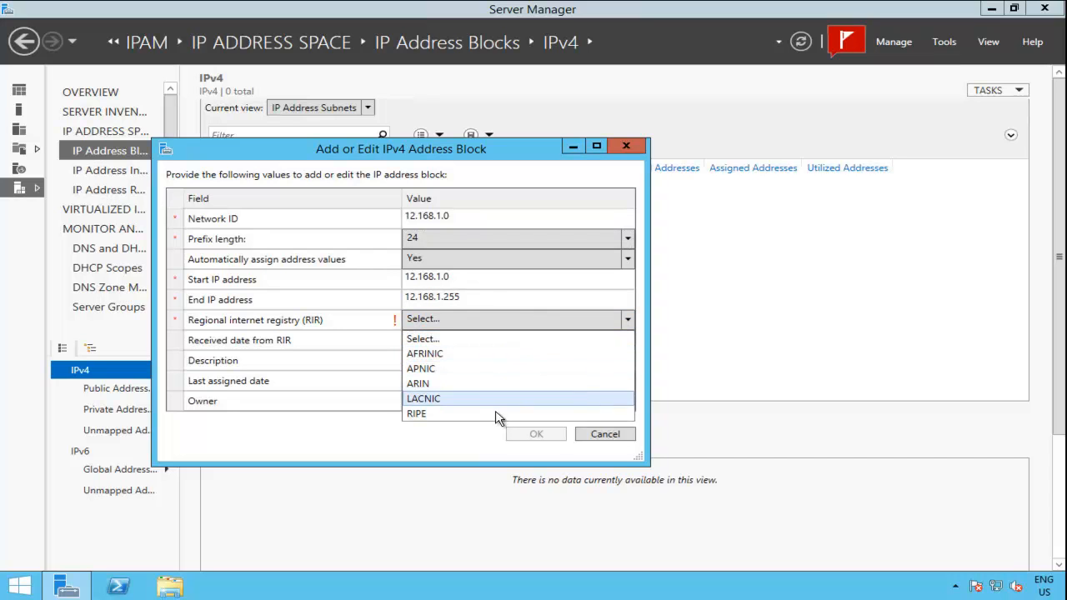
- Correct the address block's network ID to 192.168.1.0 and create the block
{"action": "left_click", "coordinate": [412, 219]}
{"action": "left_click", "coordinate": [416, 220]}
{"action": "left_click", "coordinate": [412, 218]}
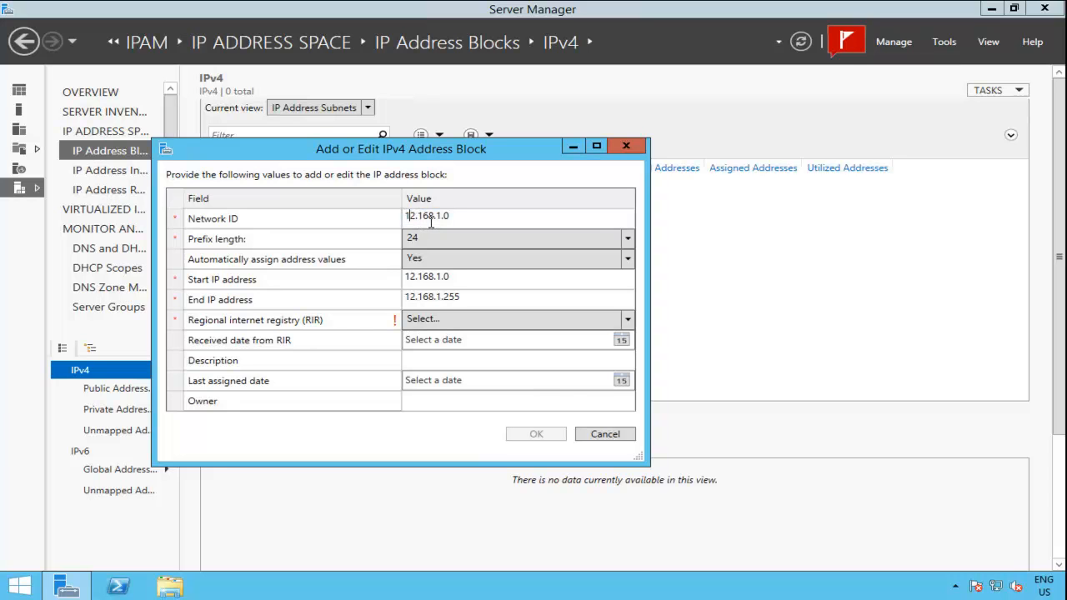
{"action": "type", "text": "9"}
{"action": "key", "text": "Tab"}
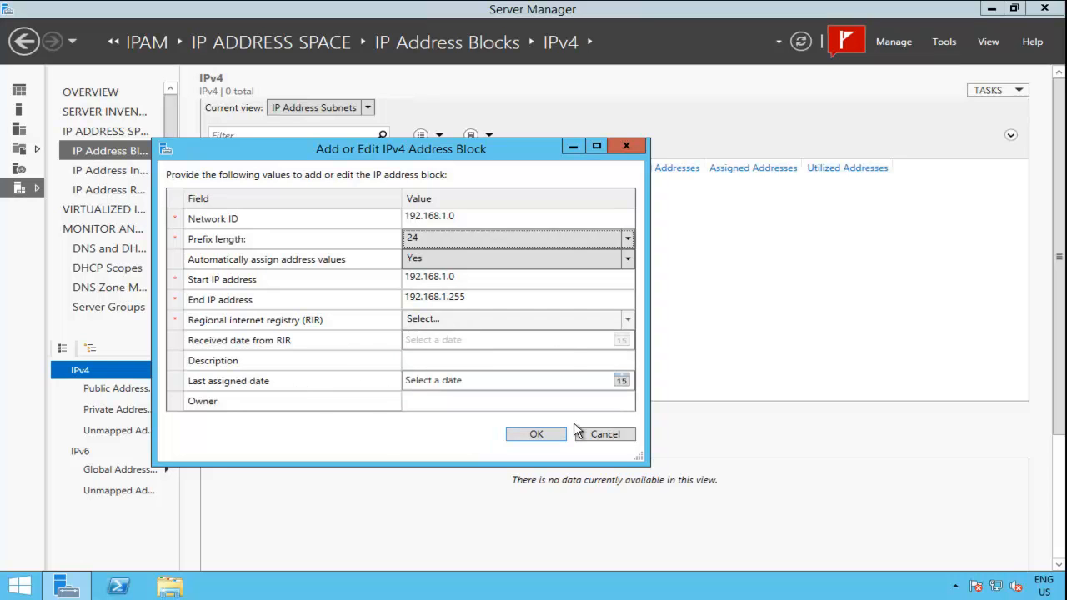
{"action": "left_click", "coordinate": [539, 436]}
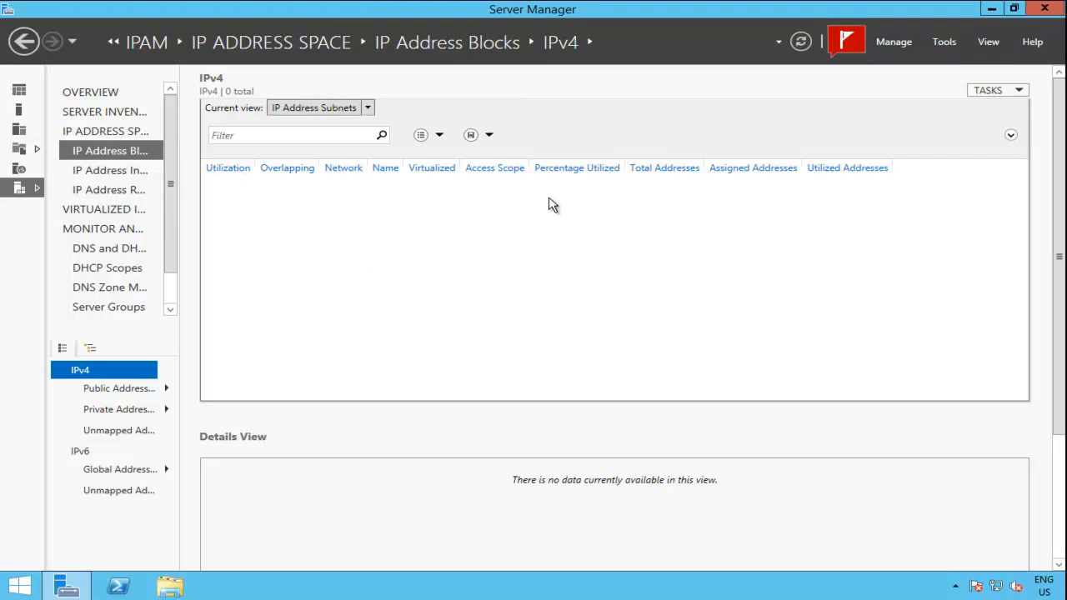
- Display the IPv4 IP Address Blocks view, and check the IP Address Inventory and IP Address Range Groups for entries
{"action": "left_click", "coordinate": [365, 109]}
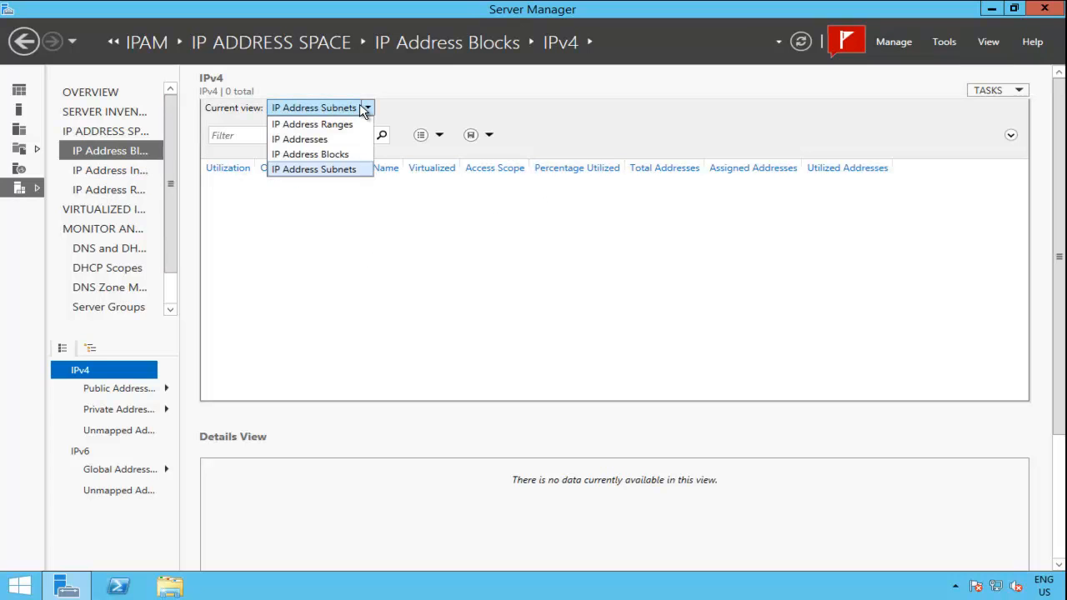
{"action": "left_click", "coordinate": [321, 155]}
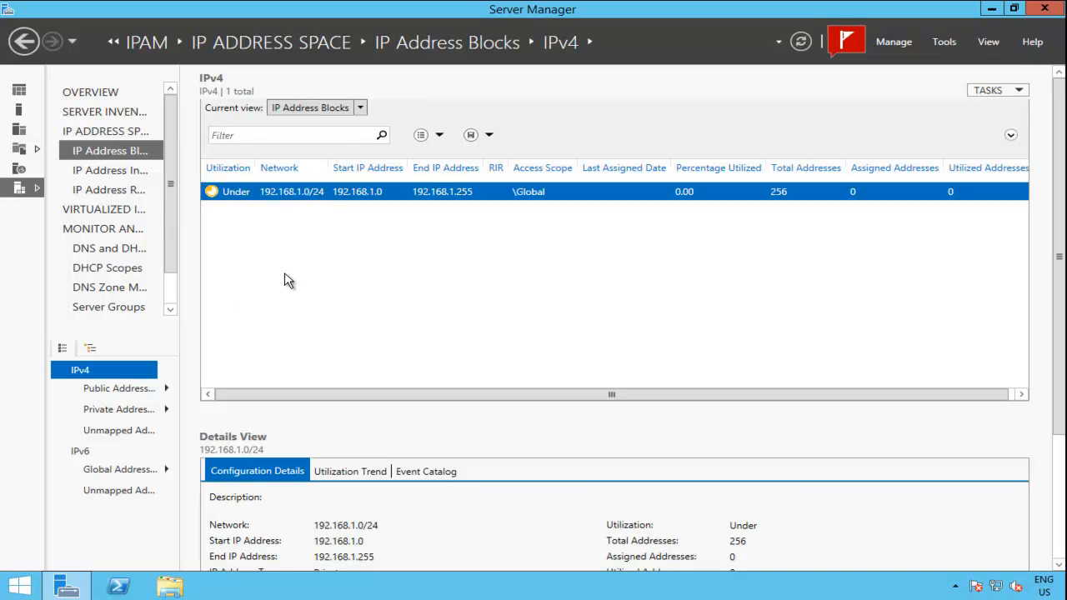
{"action": "left_click", "coordinate": [125, 171]}
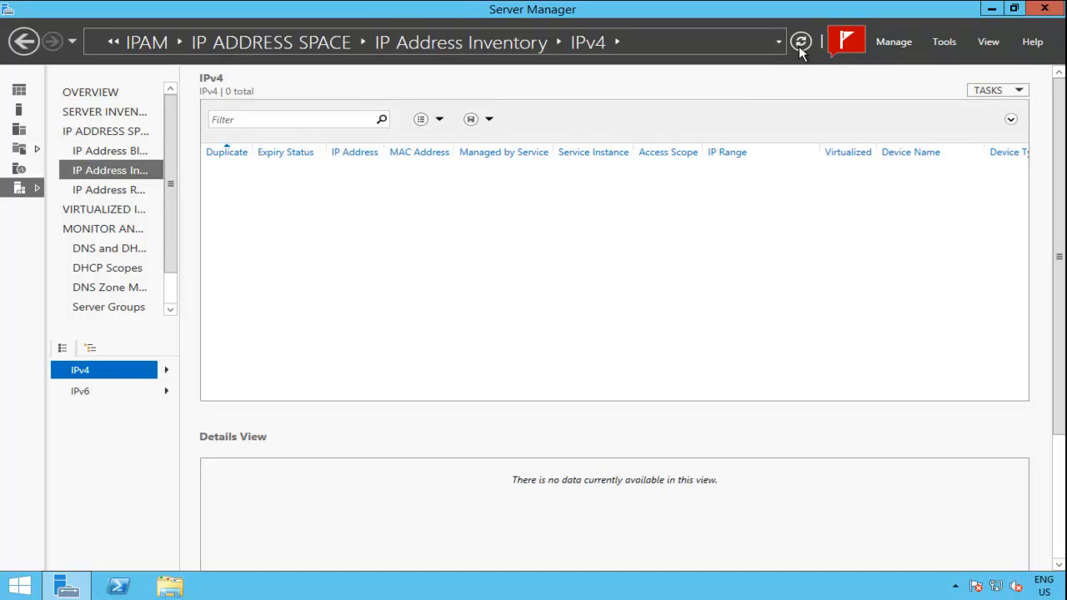
{"action": "left_click", "coordinate": [116, 191]}
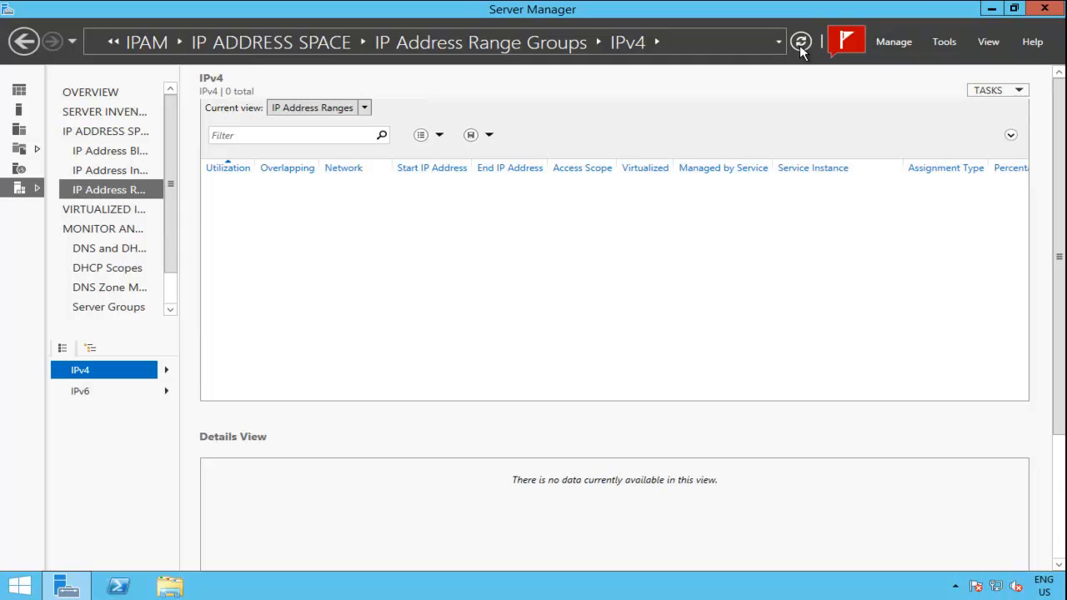
{"action": "left_click", "coordinate": [110, 170]}
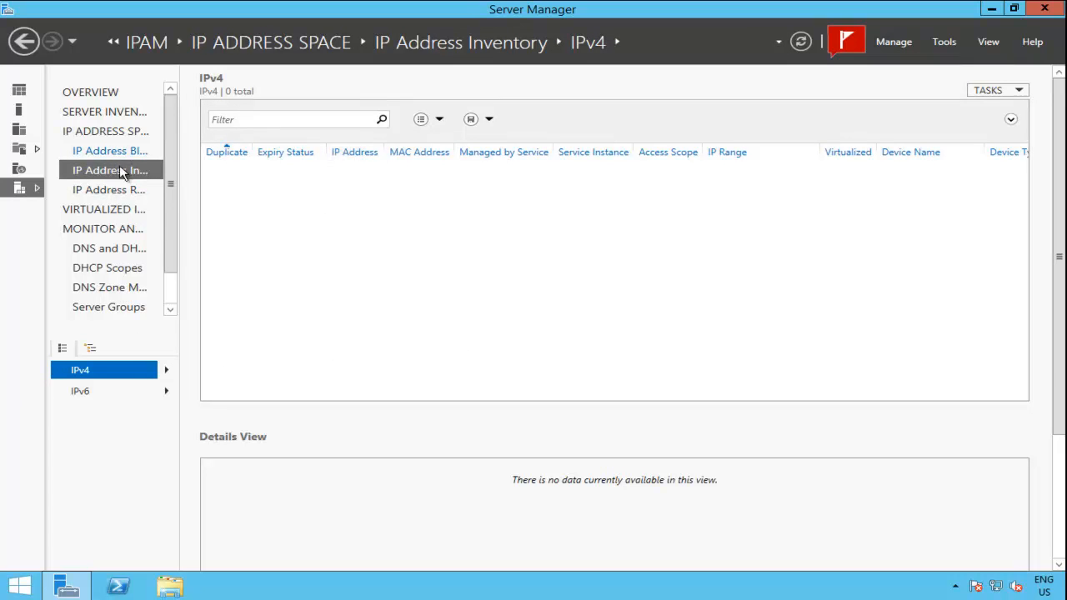
{"action": "left_click", "coordinate": [117, 191]}
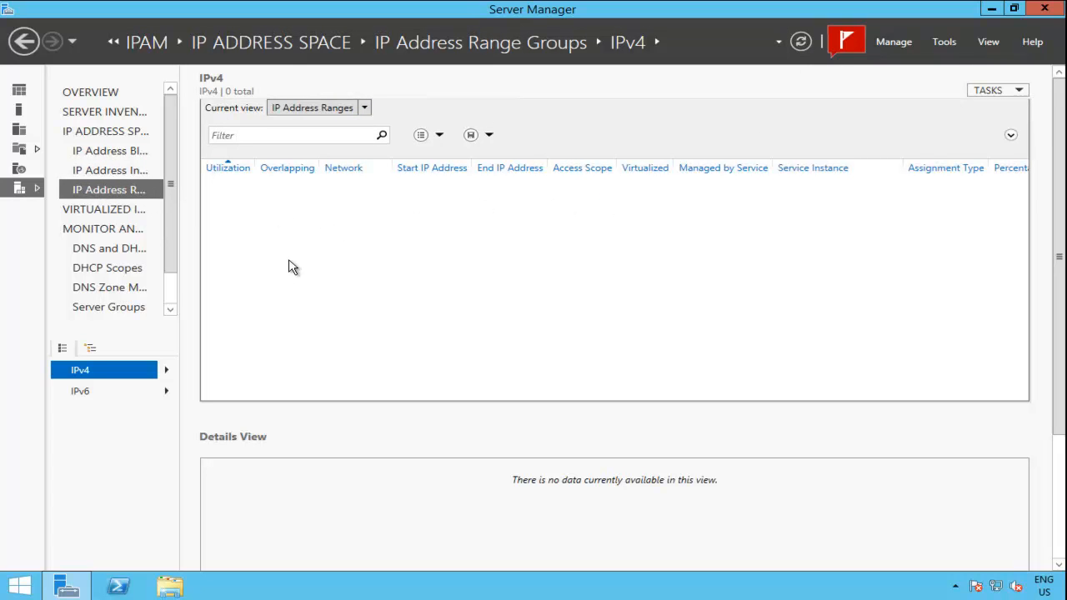
- Retrieve server data for the DHCP role of shane-american.bacon.local among the monitored DNS and DHCP servers
{"action": "left_click", "coordinate": [117, 257]}
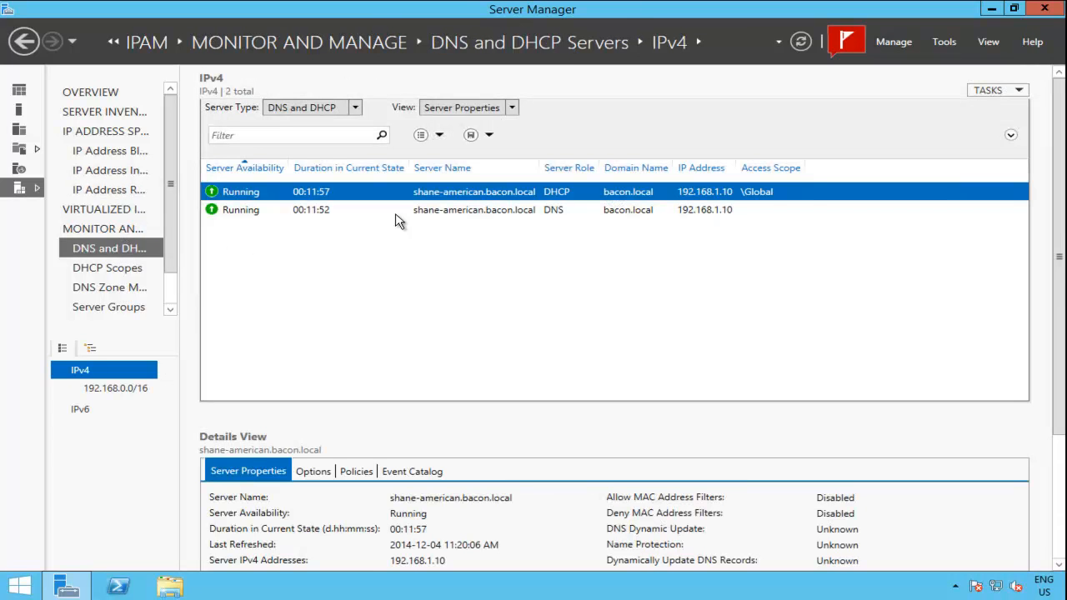
{"action": "right_click", "coordinate": [565, 199]}
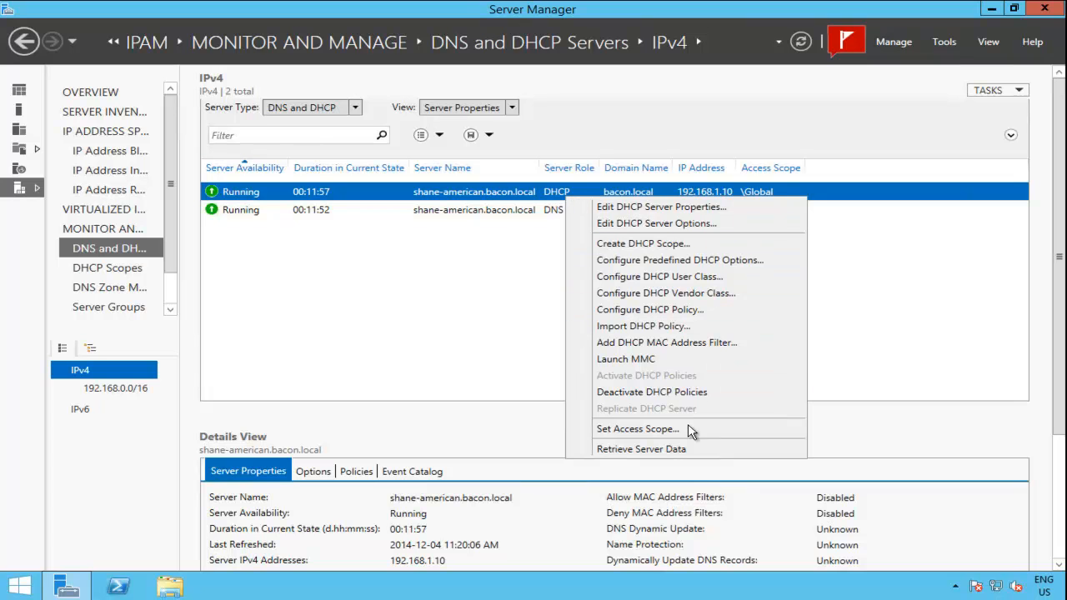
{"action": "left_click", "coordinate": [712, 450]}
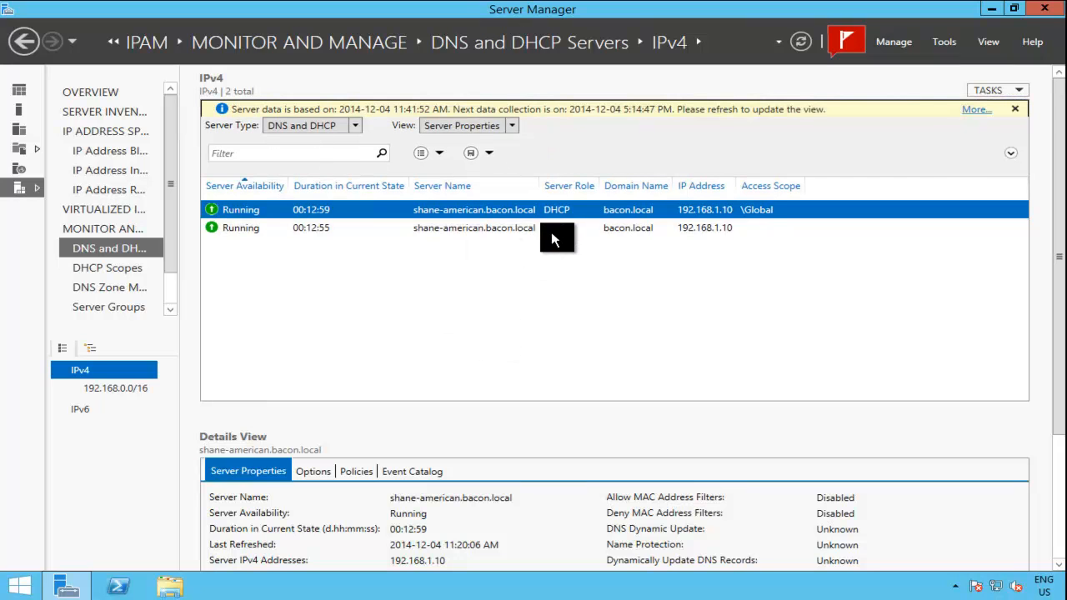
- Examine the DHCP-managed range in IP Address Range Groups, including its assigned and utilized address columns
{"action": "left_click", "coordinate": [129, 192]}
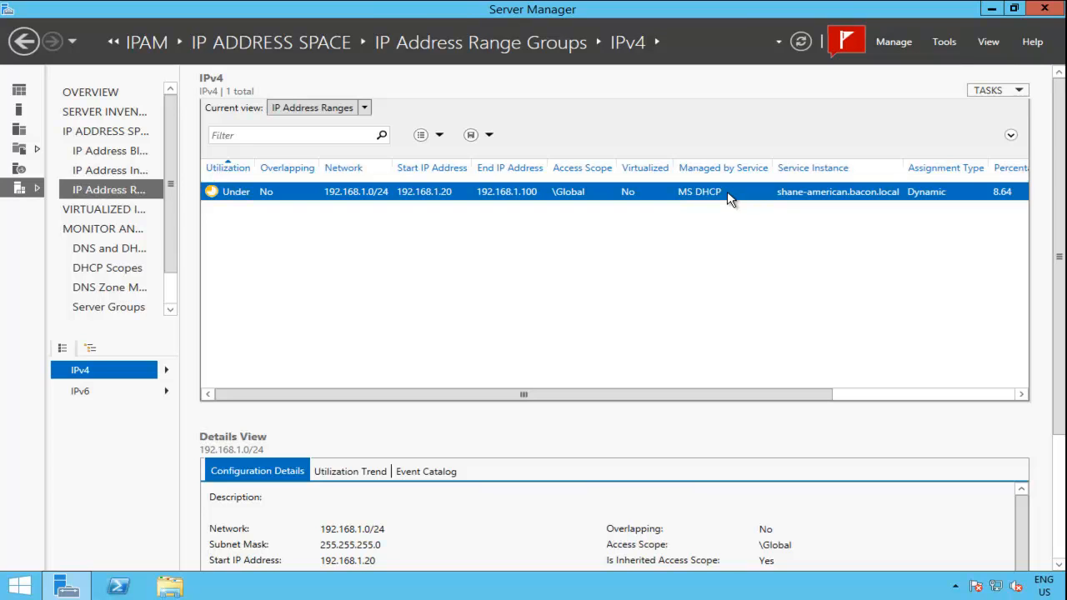
{"action": "left_click_drag", "start_coordinate": [836, 392], "coordinate": [1019, 398]}
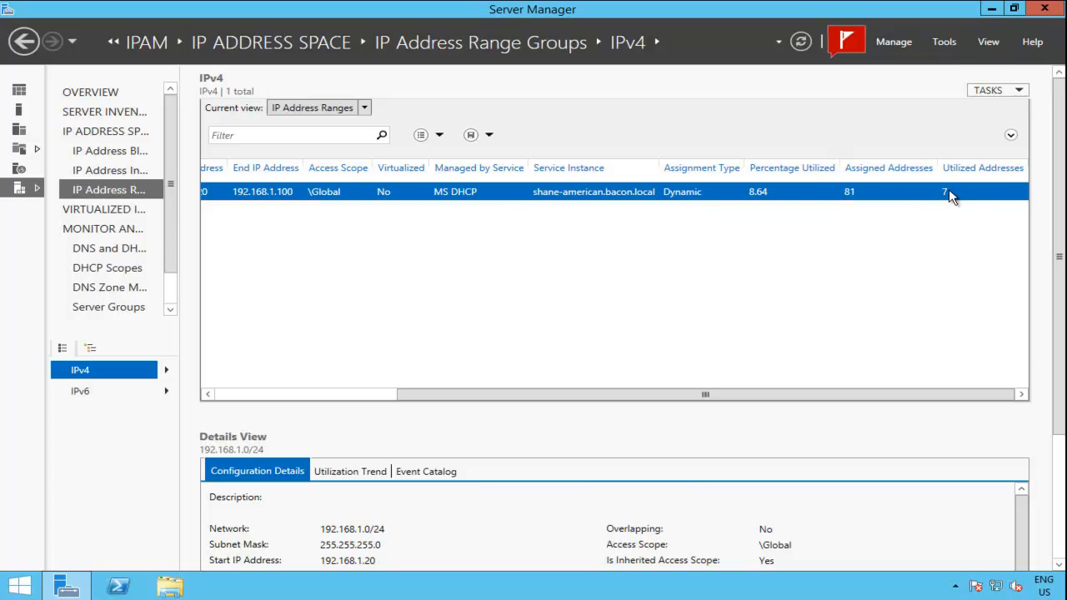
{"action": "left_click_drag", "start_coordinate": [791, 398], "coordinate": [461, 347]}
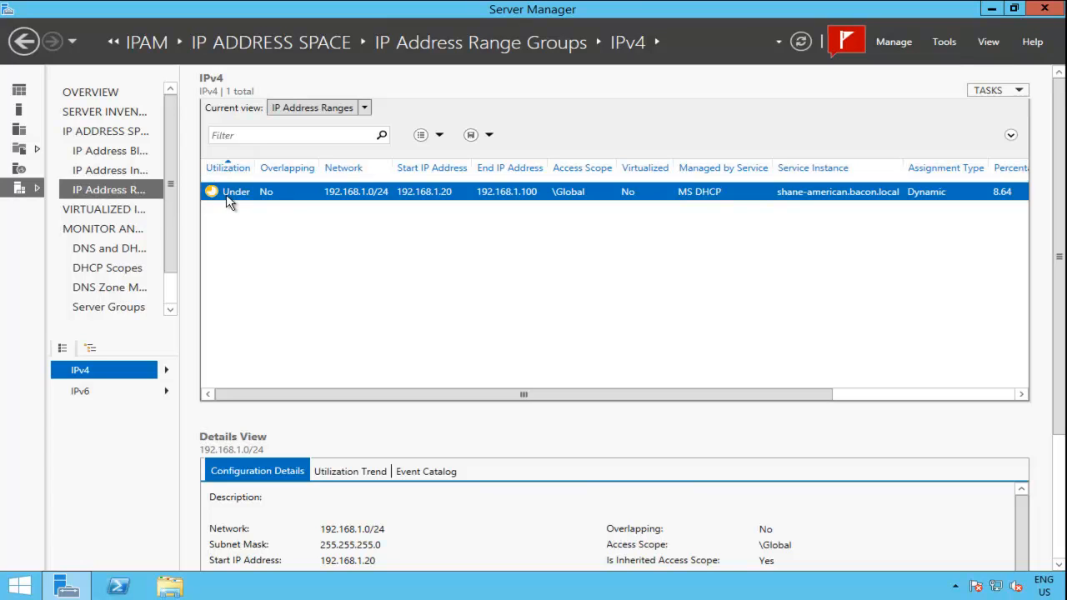
- Review the IP address utilization thresholds in the IPAM settings, leaving them at 20% and 80%
{"action": "left_click", "coordinate": [888, 43]}
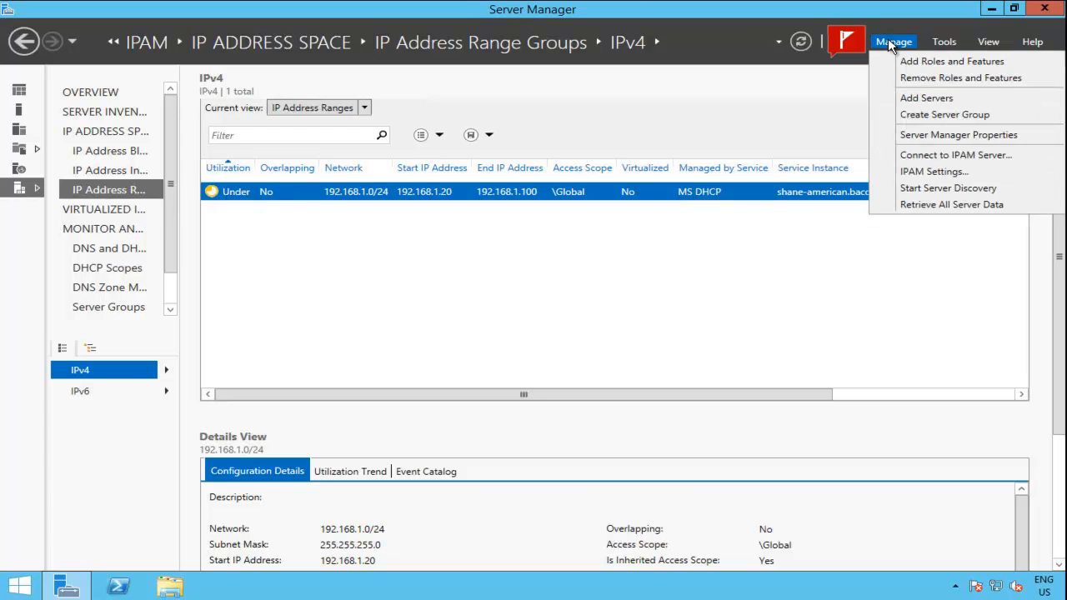
{"action": "left_click", "coordinate": [934, 171]}
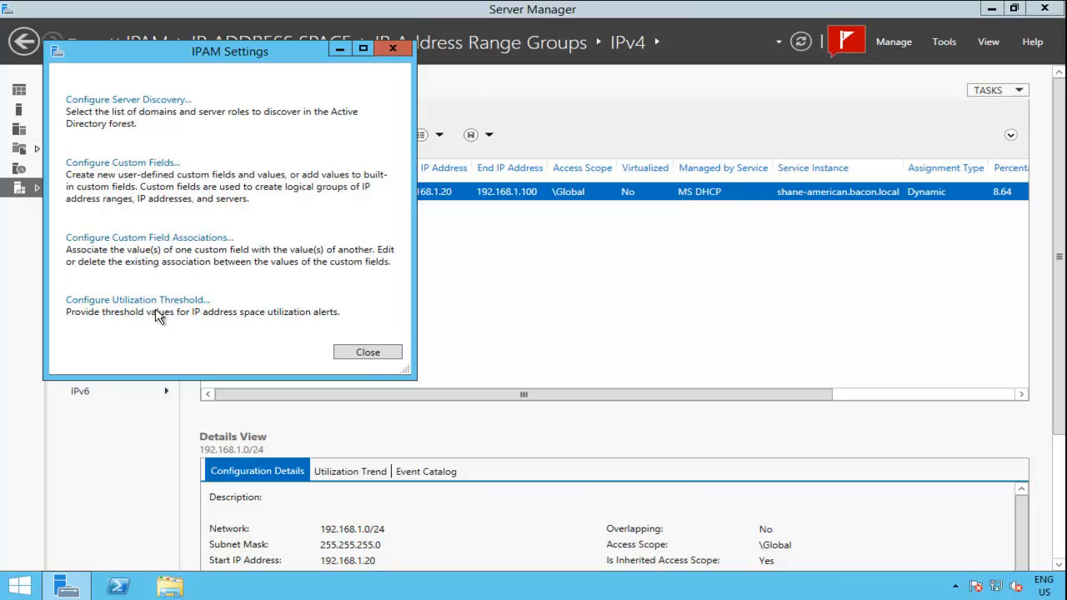
{"action": "left_click_drag", "start_coordinate": [207, 49], "coordinate": [650, 62]}
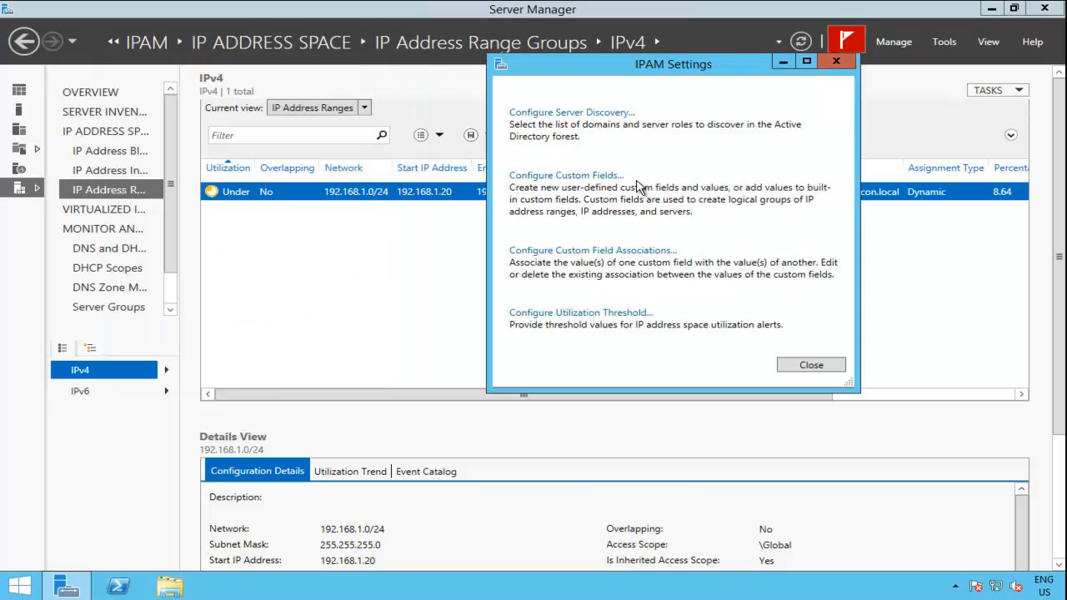
{"action": "left_click", "coordinate": [623, 320]}
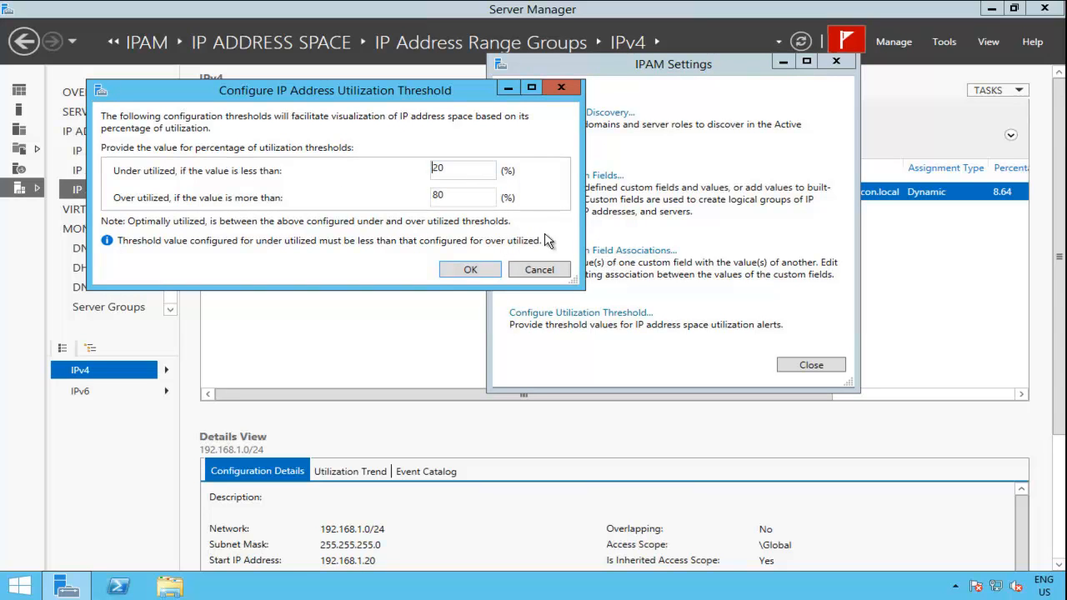
{"action": "left_click", "coordinate": [467, 270]}
{"action": "left_click", "coordinate": [825, 367]}
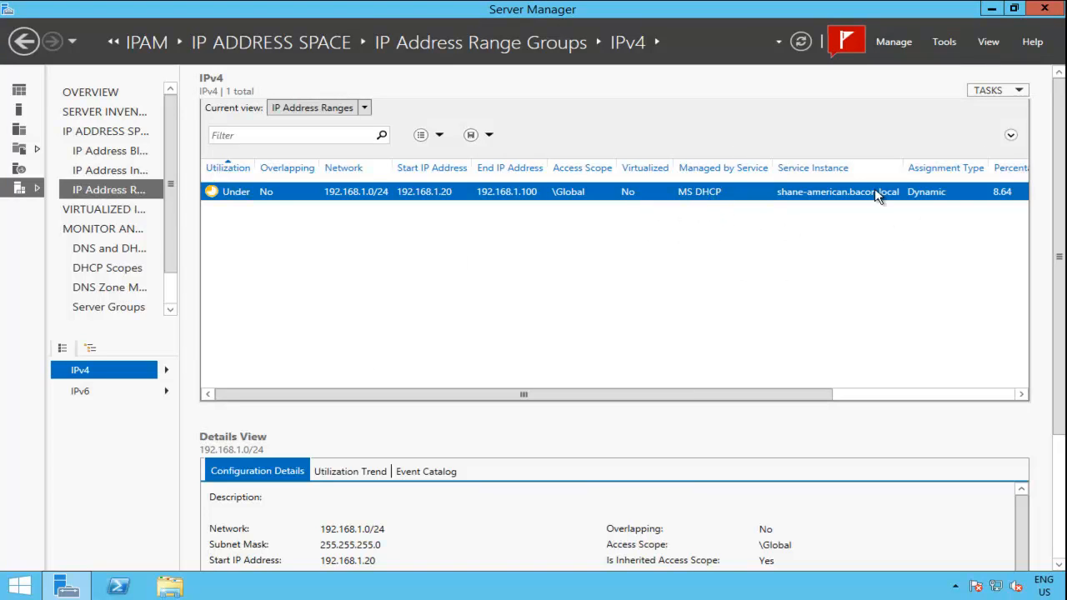
- Start adding an IPv4 address range with network ID 192.168.1.0, keeping prefix length 24
{"action": "left_click", "coordinate": [1019, 92]}
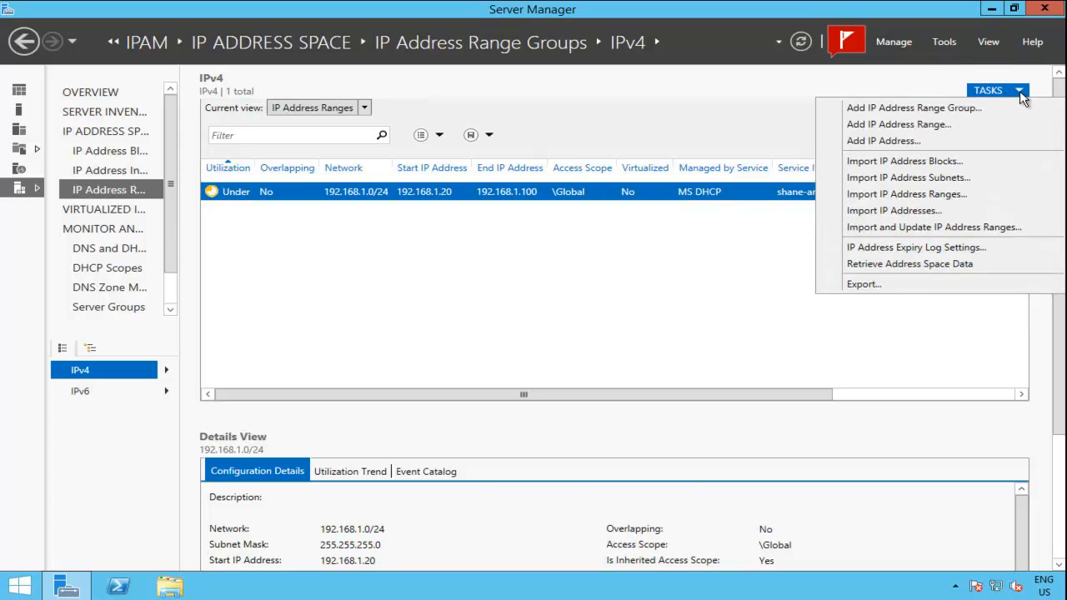
{"action": "left_click", "coordinate": [955, 126]}
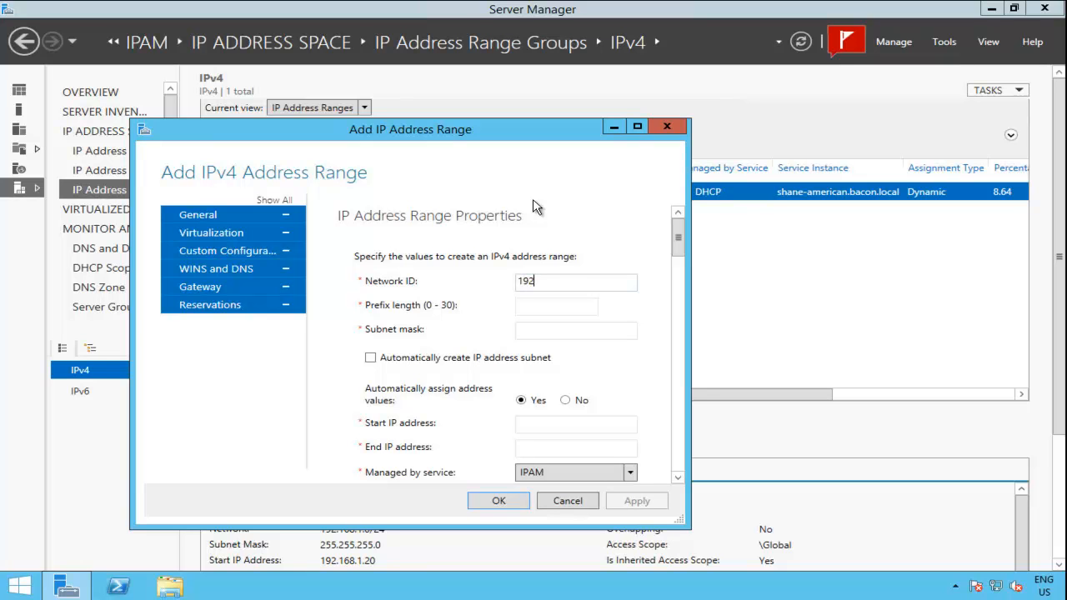
{"action": "type", "text": "192.1689.1.0"}
{"action": "key", "text": "Tab"}
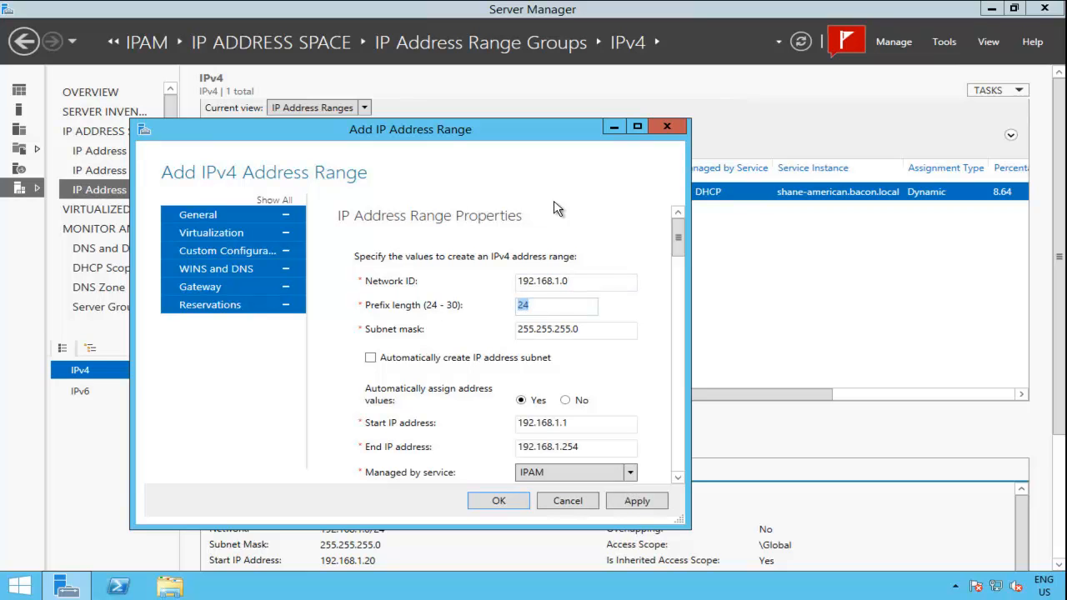
- Set the range's end IP address to 192.168.1.19, keeping 192.168.1.1 as the start address
{"action": "left_click_drag", "start_coordinate": [676, 246], "coordinate": [681, 277]}
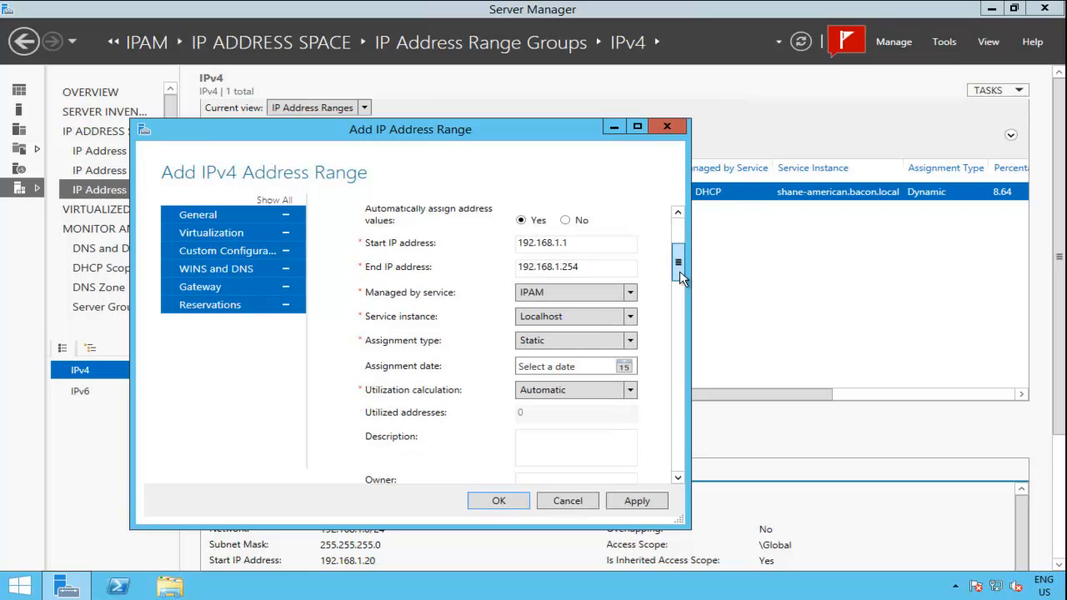
{"action": "double_click", "coordinate": [587, 244]}
{"action": "double_click", "coordinate": [596, 268]}
{"action": "left_click", "coordinate": [598, 267]}
{"action": "scroll", "coordinate": [674, 267], "scroll_direction": "down", "scroll_amount": 1}
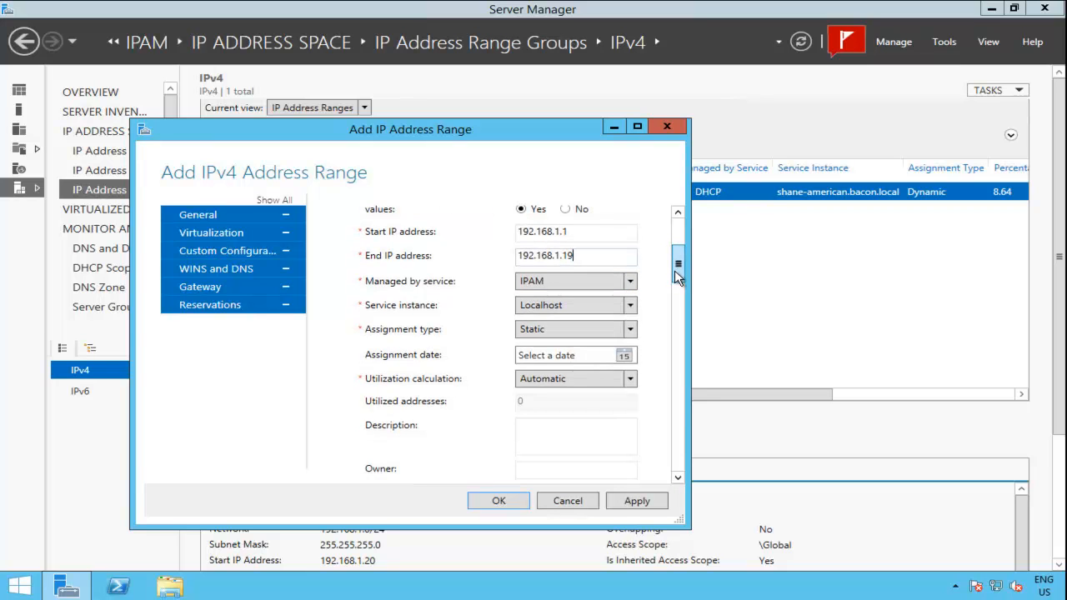
- Review the range's service, instance, assignment type and utilization calculation options, keeping IPAM, Localhost, Static and Automatic
{"action": "left_click", "coordinate": [612, 284]}
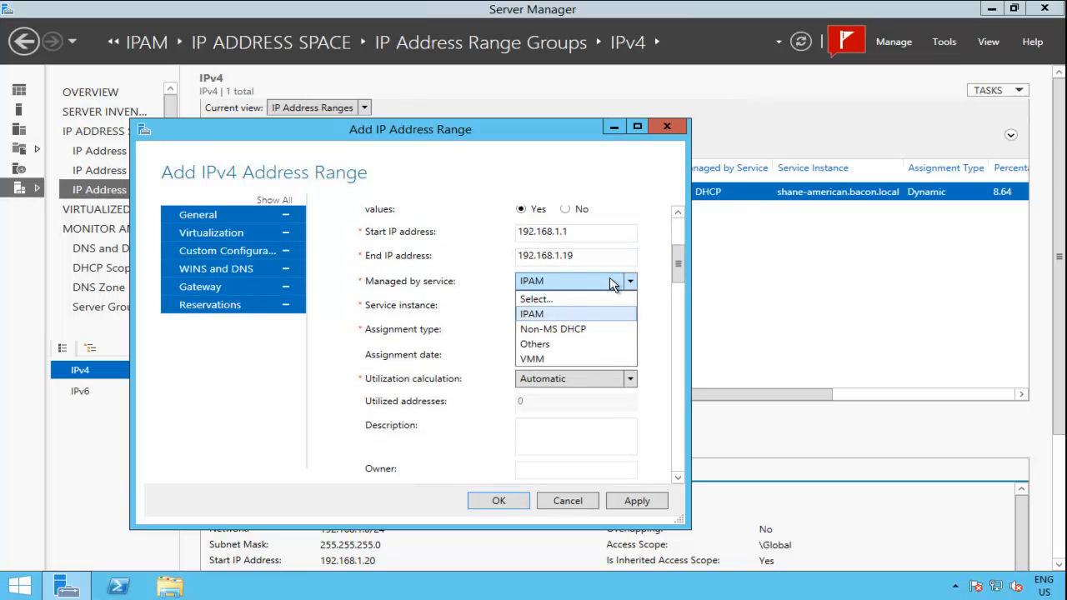
{"action": "left_click", "coordinate": [613, 284]}
{"action": "left_click", "coordinate": [614, 305]}
{"action": "left_click", "coordinate": [631, 306]}
{"action": "left_click", "coordinate": [623, 326]}
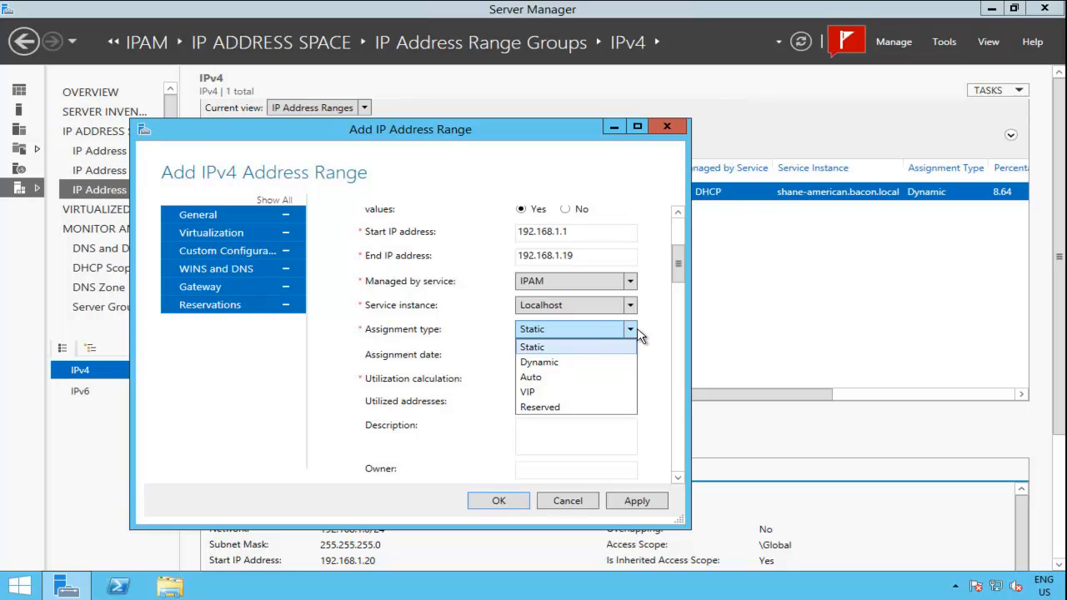
{"action": "left_click", "coordinate": [645, 331]}
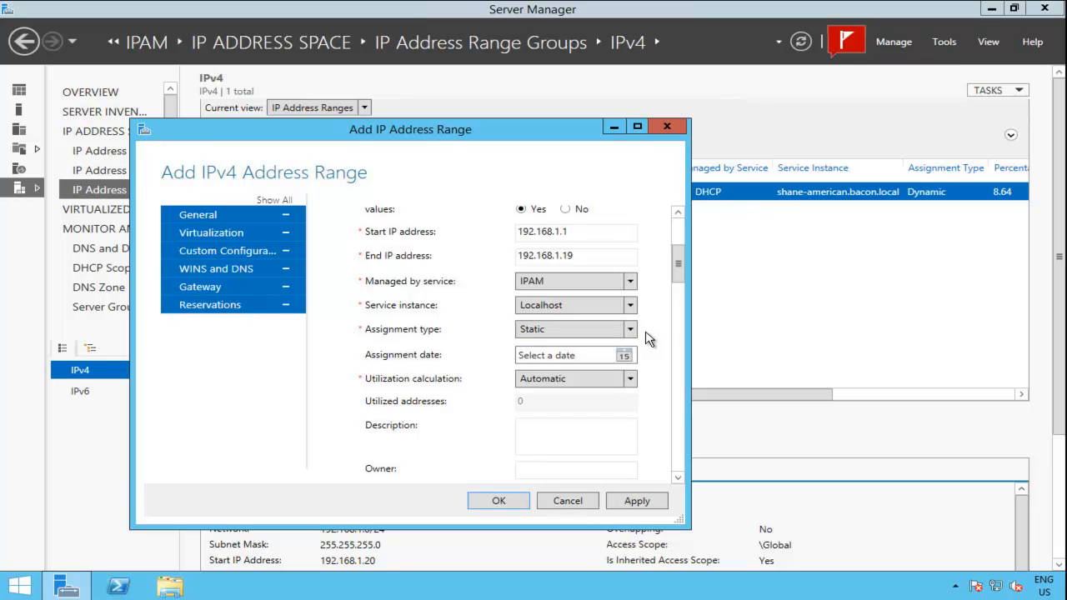
{"action": "left_click", "coordinate": [628, 380]}
{"action": "left_click", "coordinate": [628, 380]}
- Inspect the options offered by enabling network virtualization for the range, leaving virtualization turned off
{"action": "left_click_drag", "start_coordinate": [679, 278], "coordinate": [684, 311]}
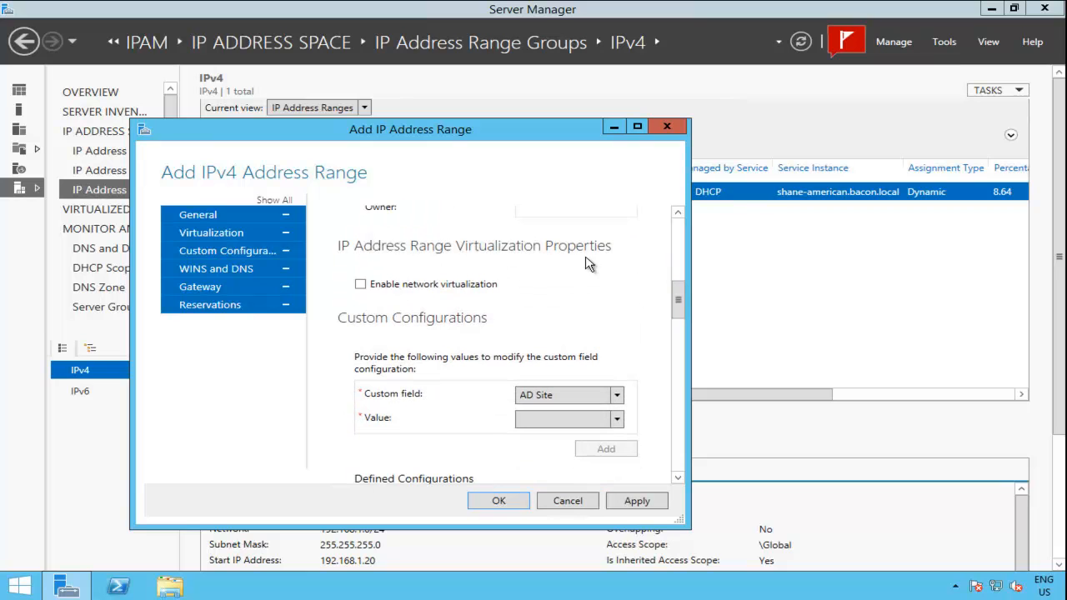
{"action": "left_click", "coordinate": [359, 285]}
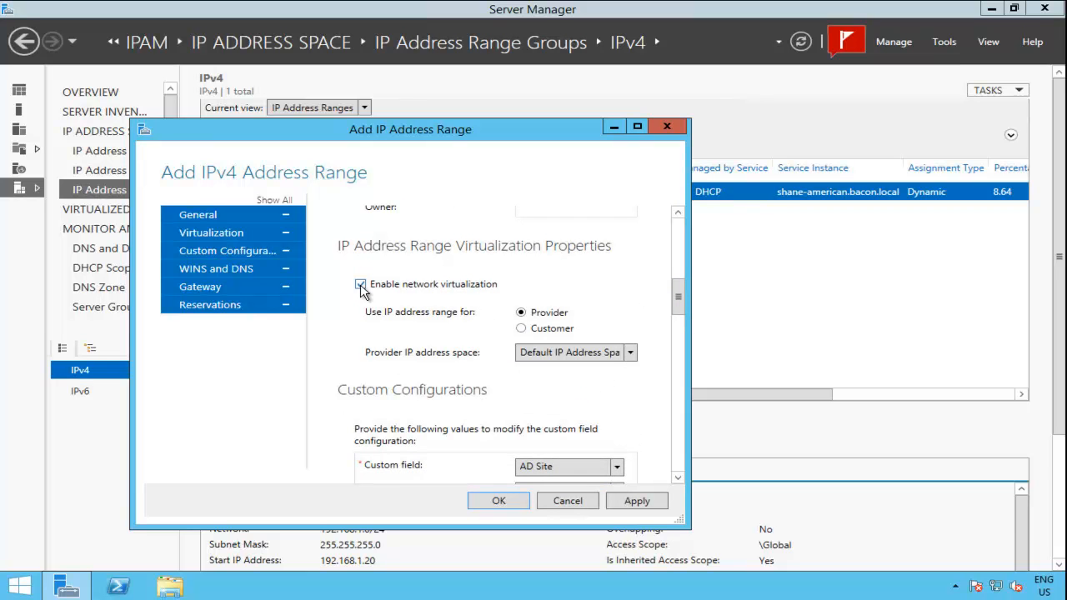
{"action": "left_click", "coordinate": [360, 285]}
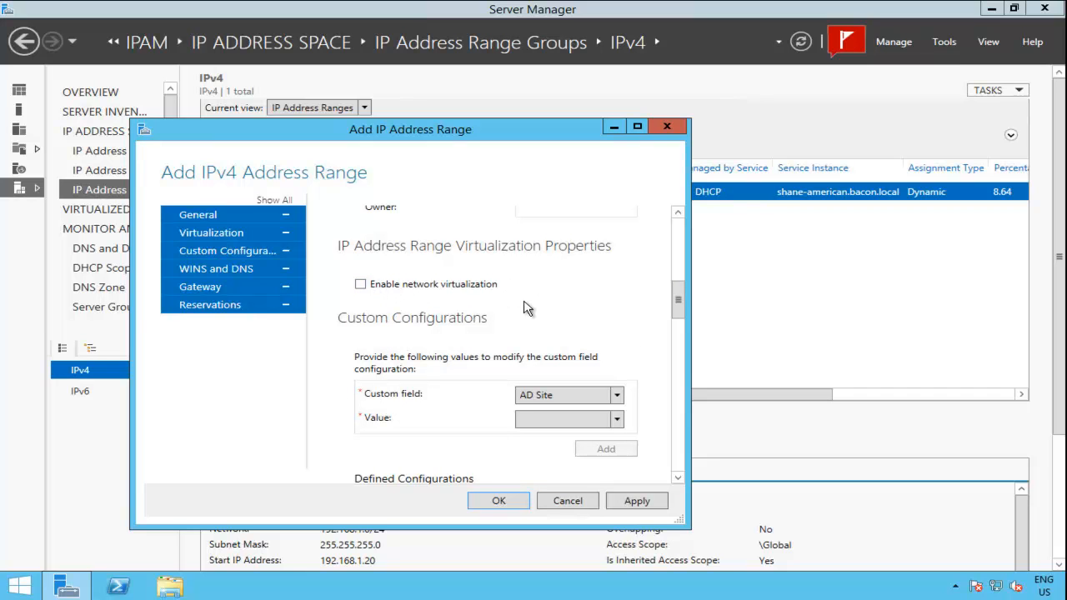
- Add 192.168.1.10 as a DNS server for the address range
{"action": "scroll", "coordinate": [676, 313], "scroll_direction": "down", "scroll_amount": 3}
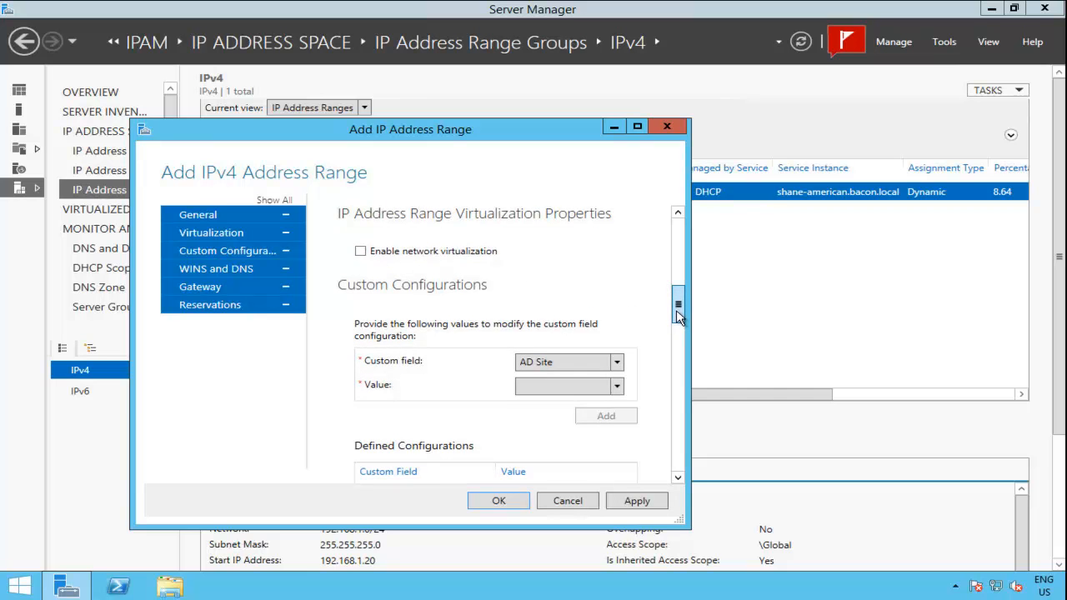
{"action": "left_click_drag", "start_coordinate": [676, 327], "coordinate": [688, 359]}
{"action": "left_click", "coordinate": [439, 332]}
{"action": "type", "text": "192"}
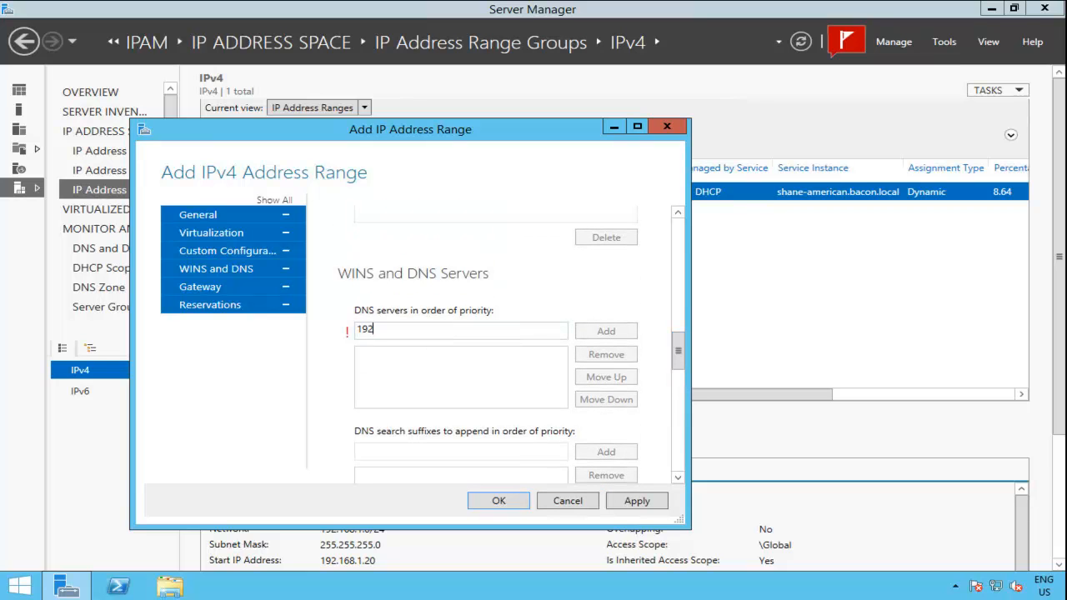
{"action": "type", "text": ".168.1.10"}
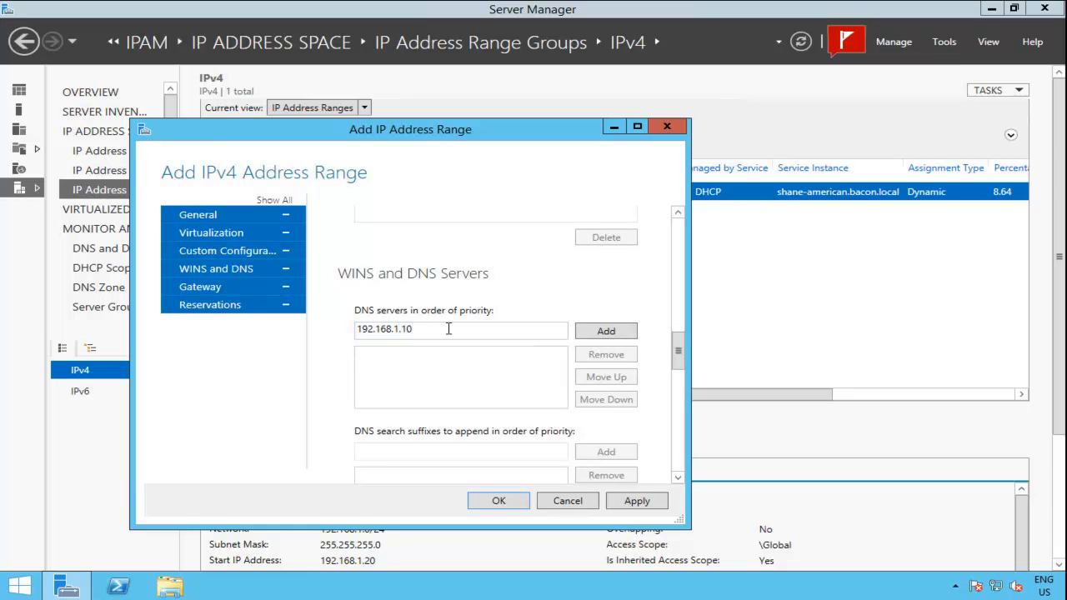
{"action": "left_click", "coordinate": [589, 336]}
- Add bacon.local as a DNS search suffix for the address range
{"action": "left_click", "coordinate": [415, 453]}
{"action": "type", "text": "bon"}
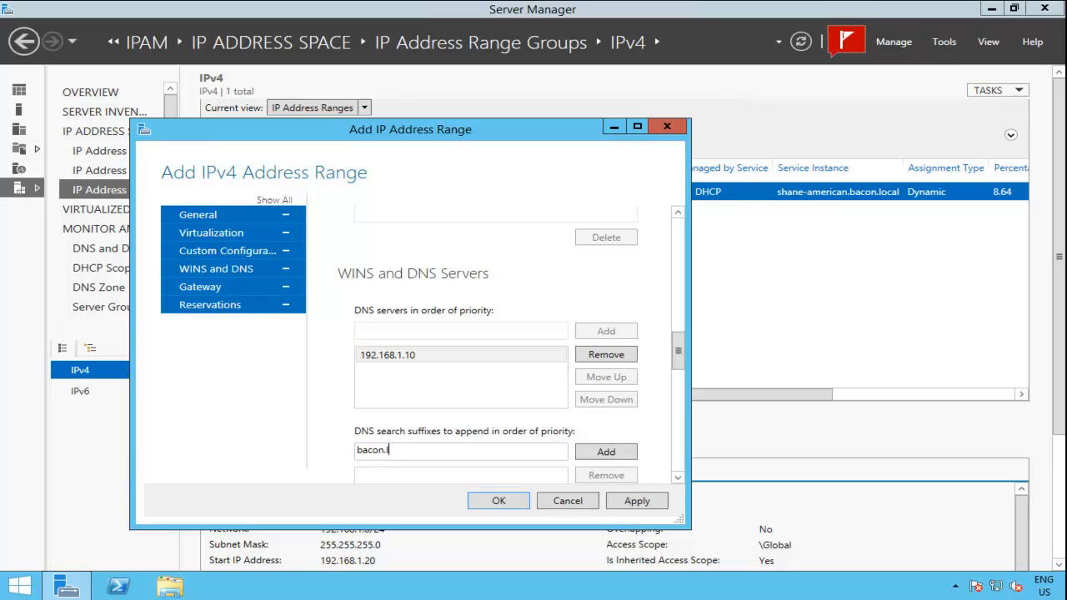
{"action": "left_click", "coordinate": [620, 454]}
- Add 192.168.1.1 as the range's gateway with automatic metric, and save the static address range
{"action": "left_click_drag", "start_coordinate": [678, 360], "coordinate": [662, 410]}
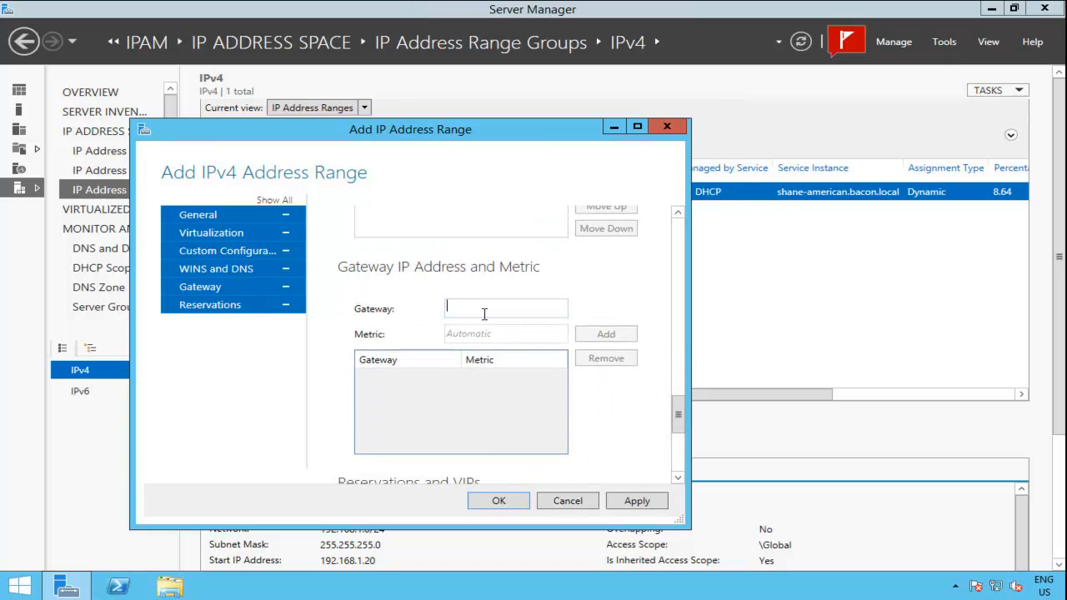
{"action": "type", "text": "192.168.1.1"}
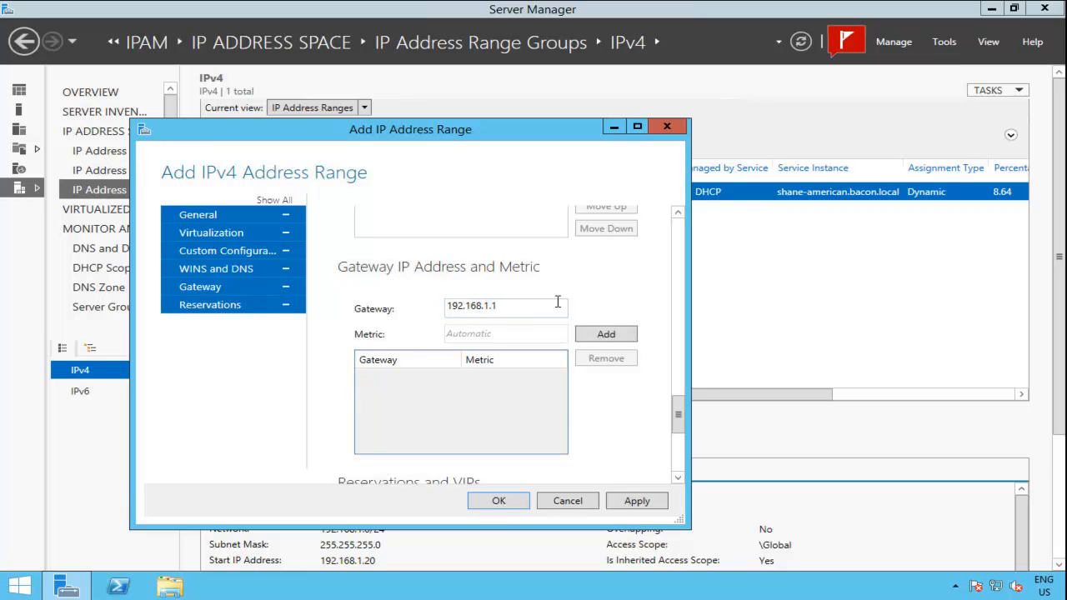
{"action": "left_click", "coordinate": [615, 334]}
{"action": "left_click_drag", "start_coordinate": [673, 403], "coordinate": [679, 447]}
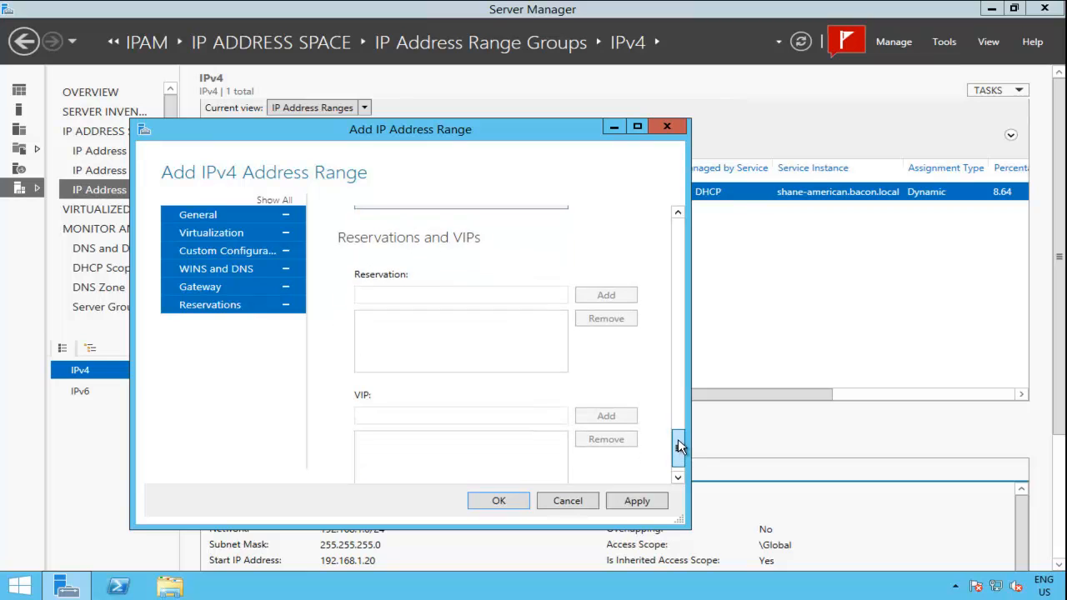
{"action": "left_click", "coordinate": [628, 500]}
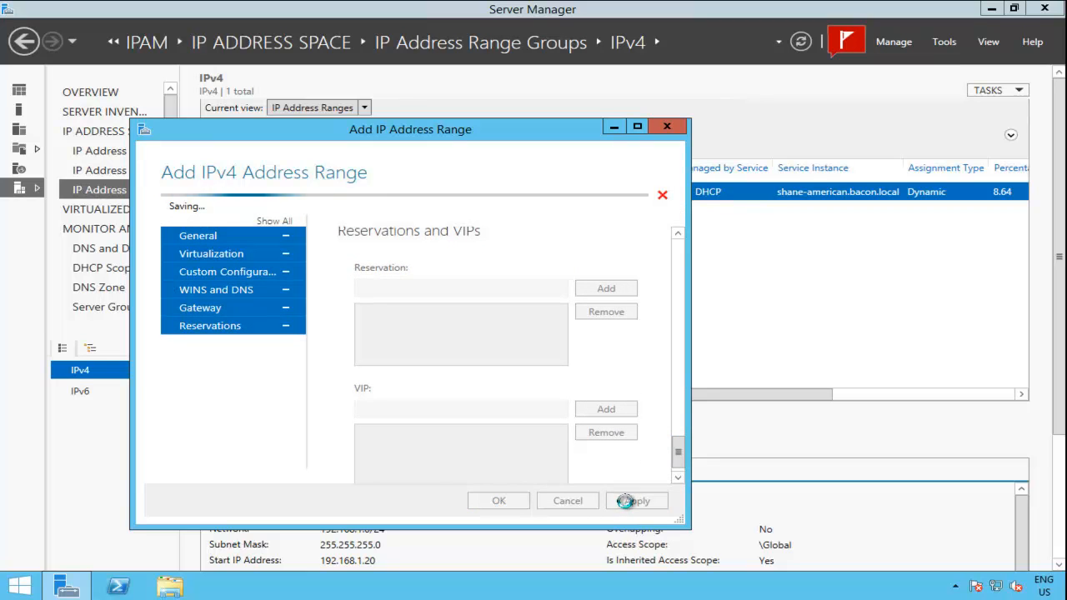
{"action": "left_click", "coordinate": [511, 503]}
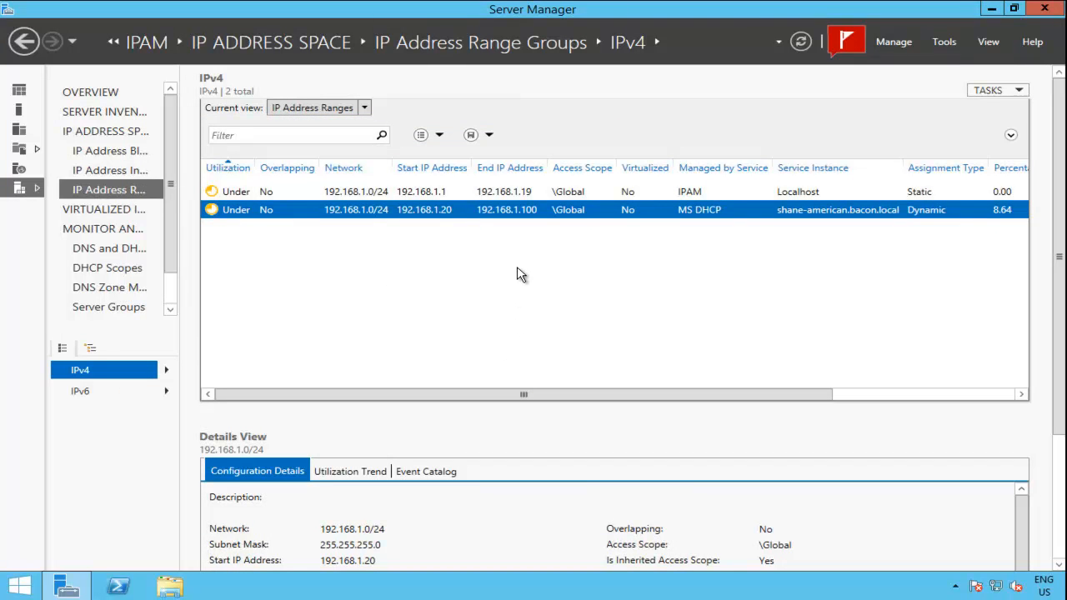
- Select the new 192.168.1.1–192.168.1.19 range and switch the IPv4 listing to show IP Addresses
{"action": "left_click", "coordinate": [523, 194]}
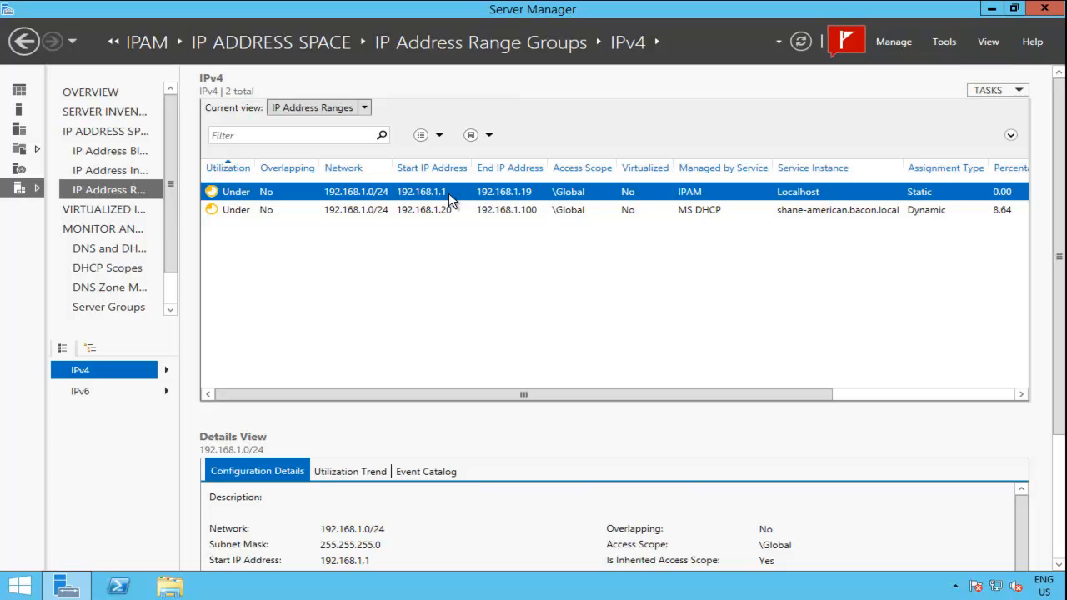
{"action": "left_click", "coordinate": [364, 108]}
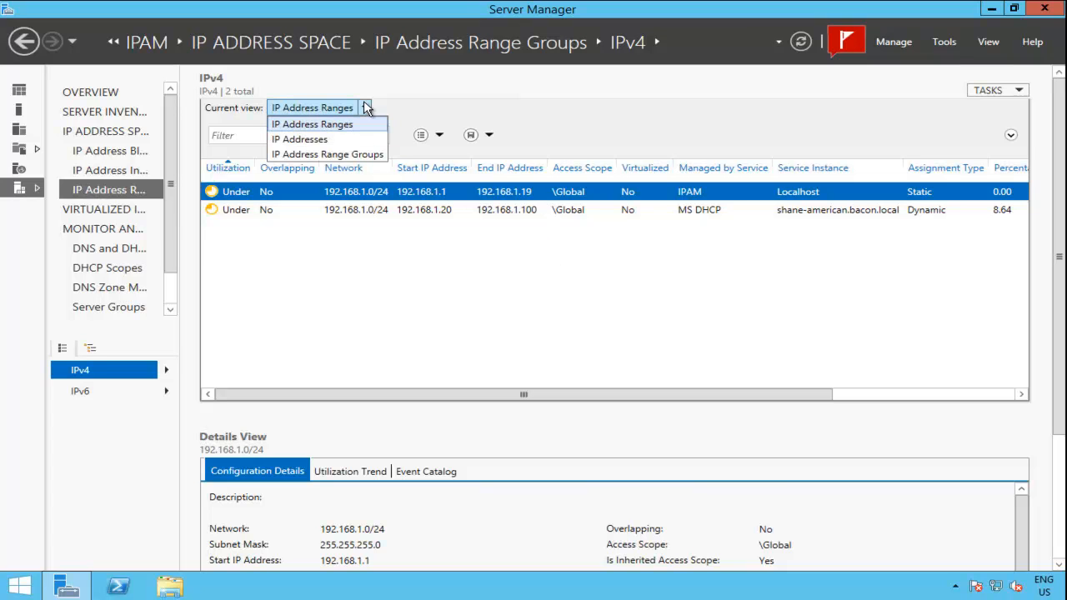
{"action": "left_click", "coordinate": [332, 140]}
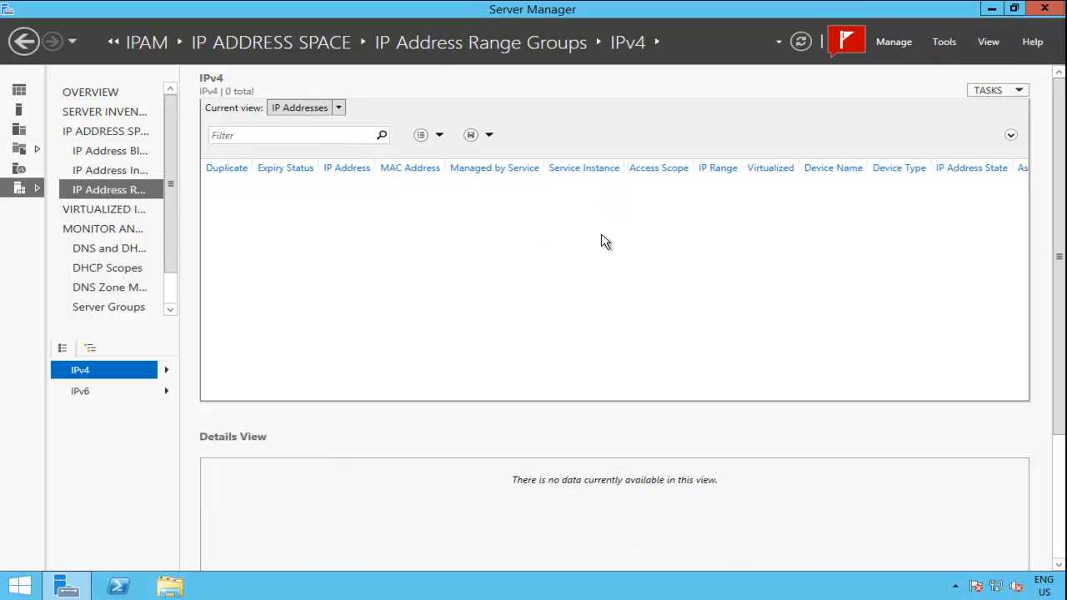
- Start a new IPv4 address entry with the IP address 192.168.1.8
{"action": "left_click", "coordinate": [1019, 93]}
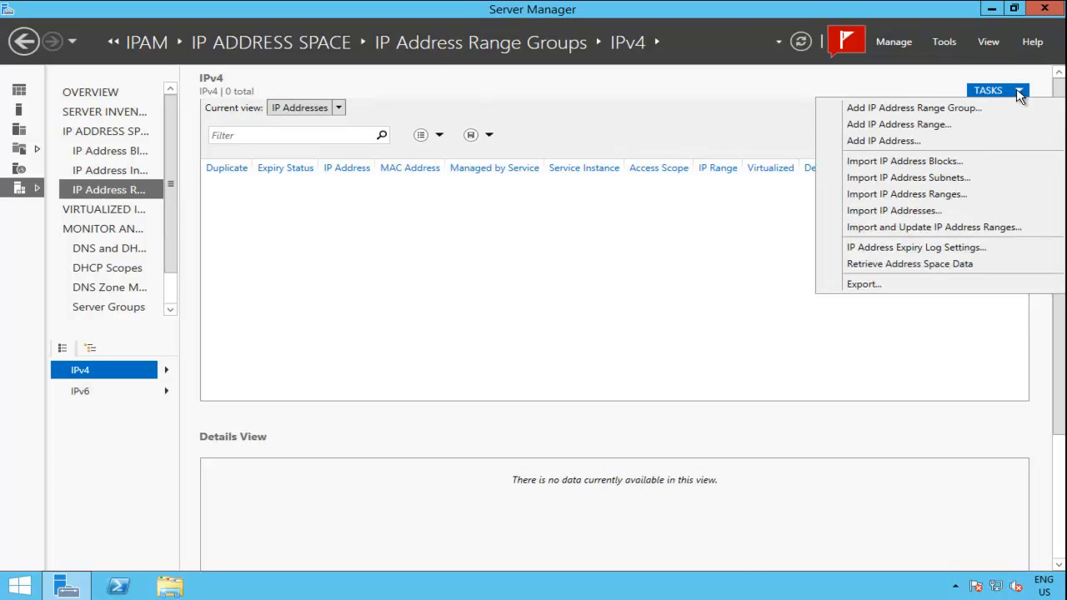
{"action": "left_click", "coordinate": [900, 142]}
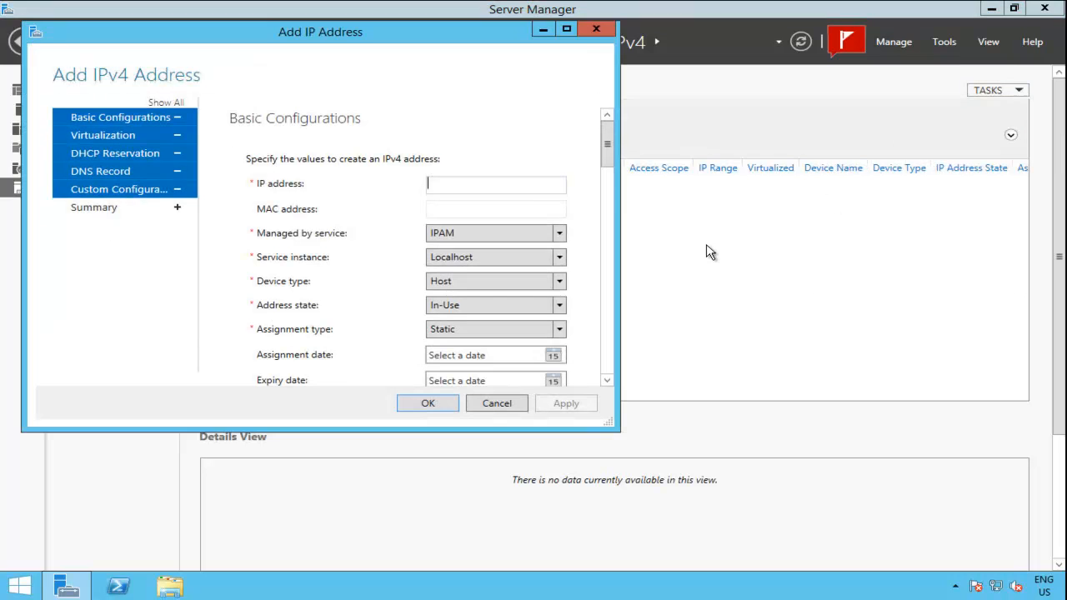
{"action": "type", "text": "192.168"}
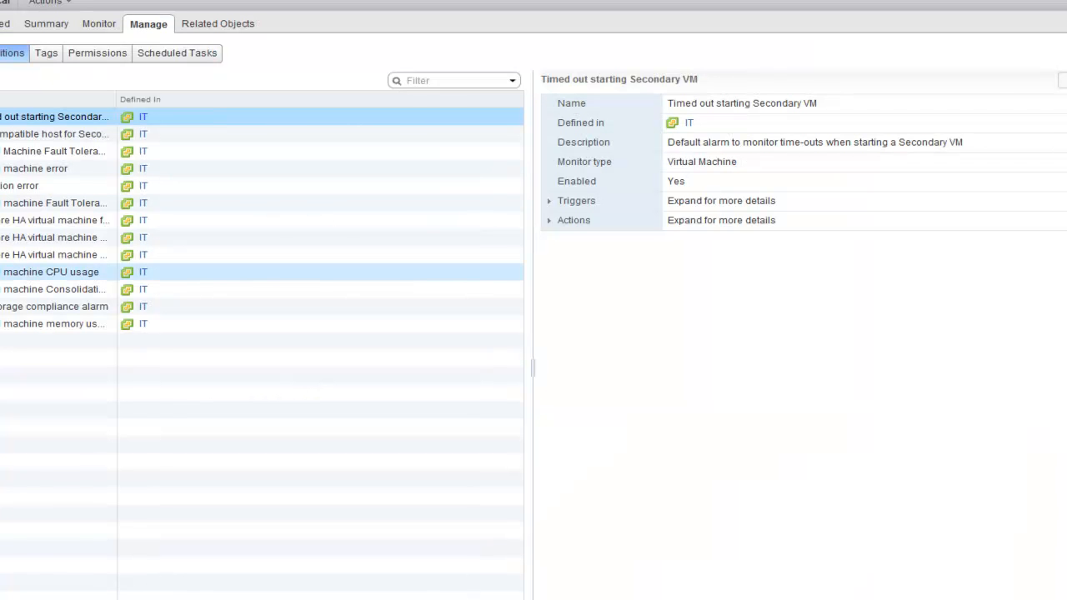
- Switch to the vSphere client and unlock the virtual machine's administrator session with the account password
{"action": "right_click", "coordinate": [1, 386]}
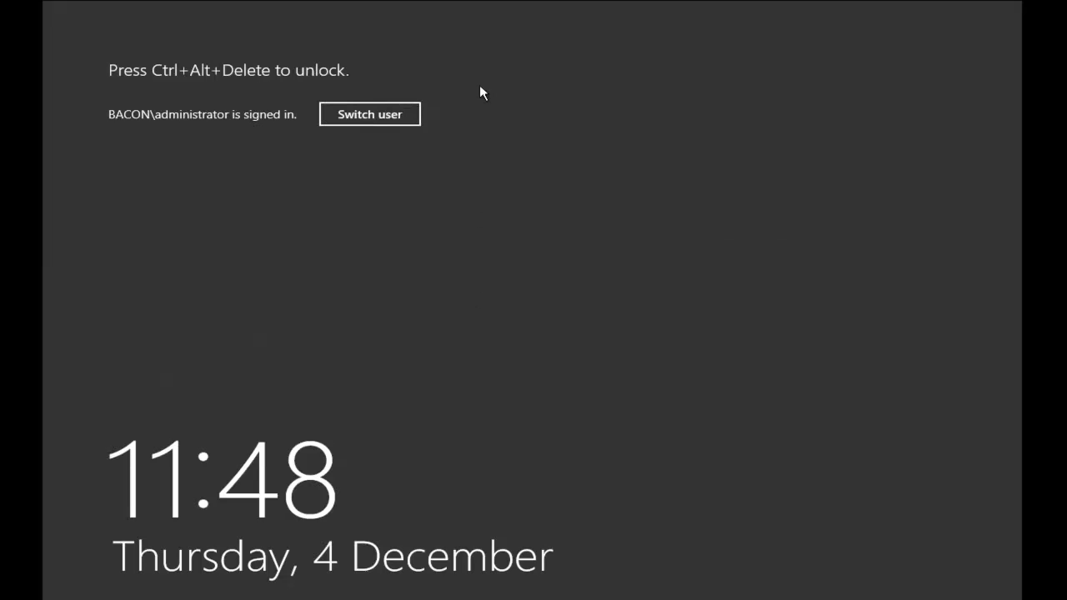
{"action": "key", "text": "ctrl+alt+Delete"}
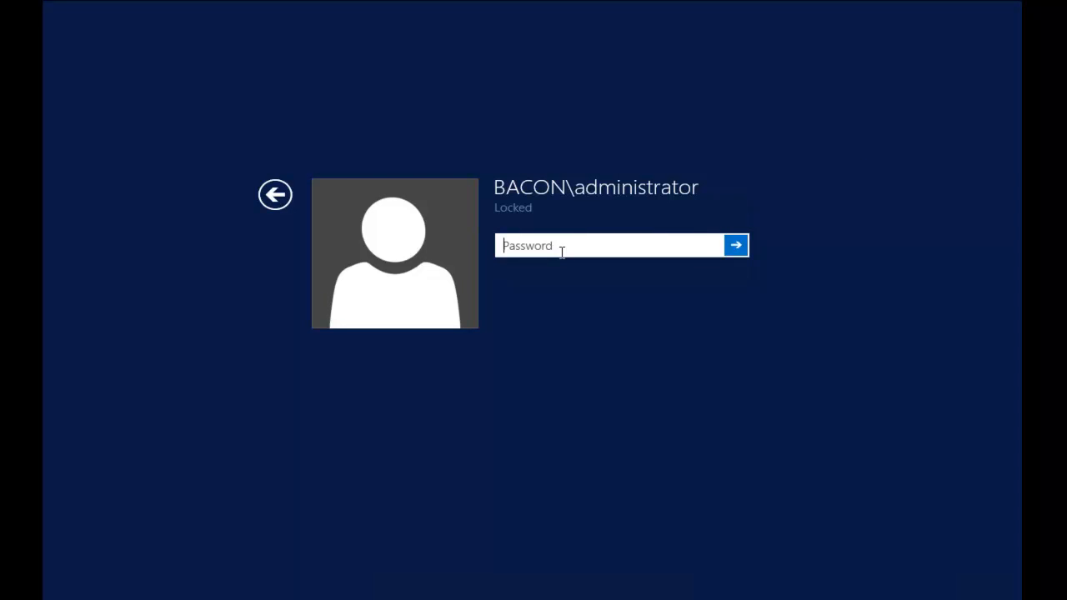
{"action": "type", "text": "••••••"}
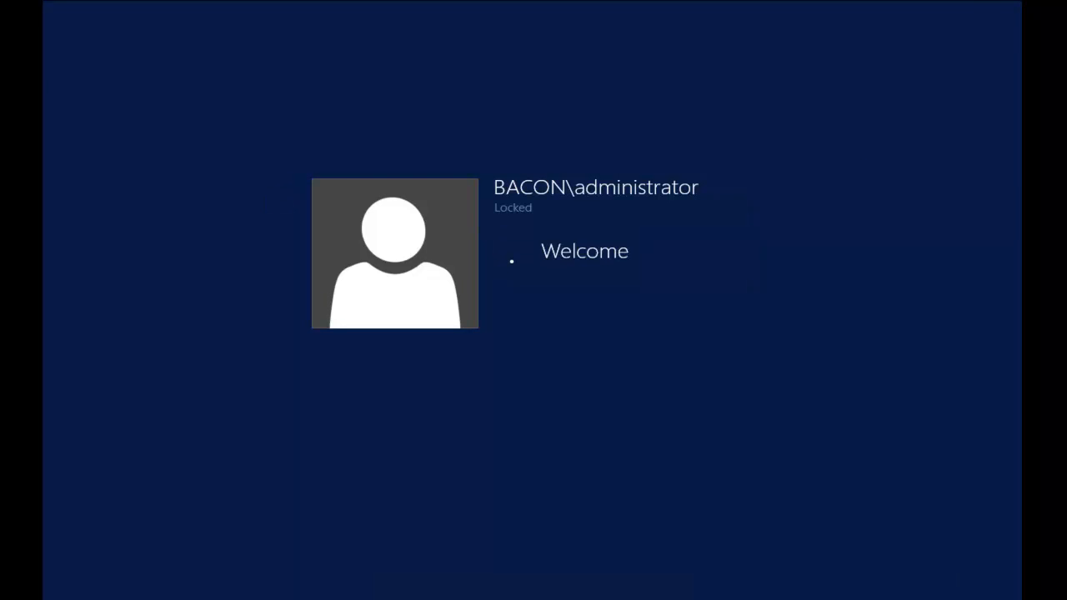
{"action": "type", "text": "•"}
{"action": "key", "text": "Return"}
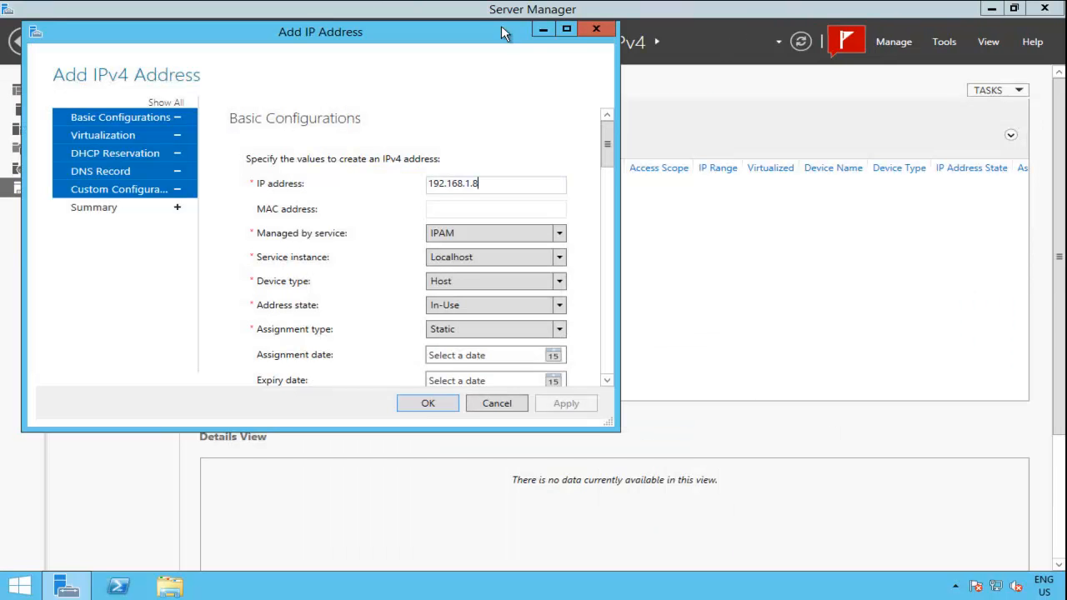
- Review the new address's device type choices, dates, virtualization and DHCP reservation options, keeping Host as the device type
{"action": "left_click", "coordinate": [480, 212]}
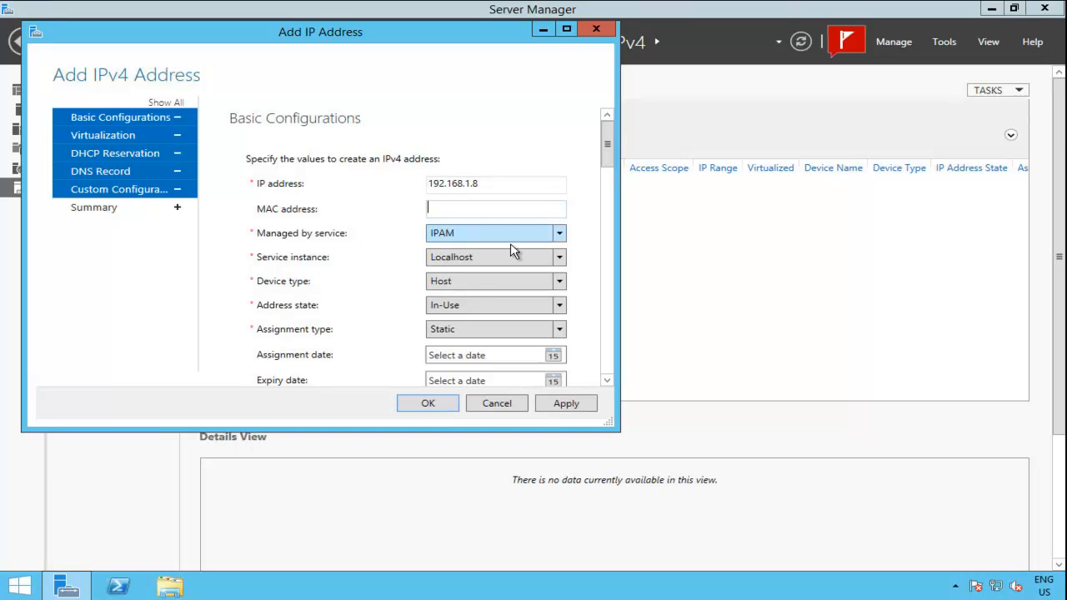
{"action": "left_click", "coordinate": [472, 287]}
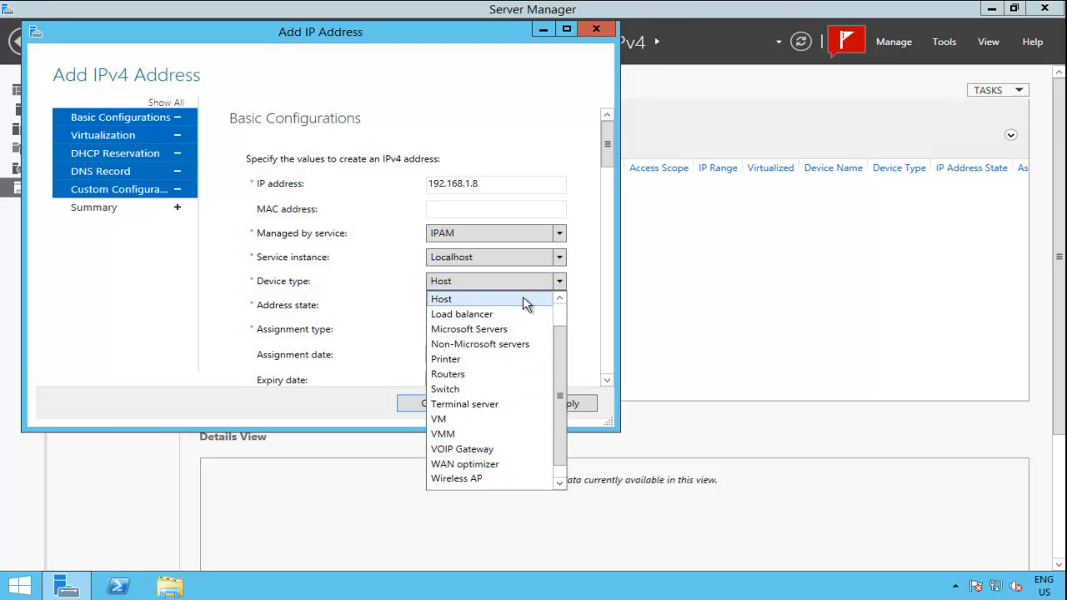
{"action": "left_click", "coordinate": [583, 284]}
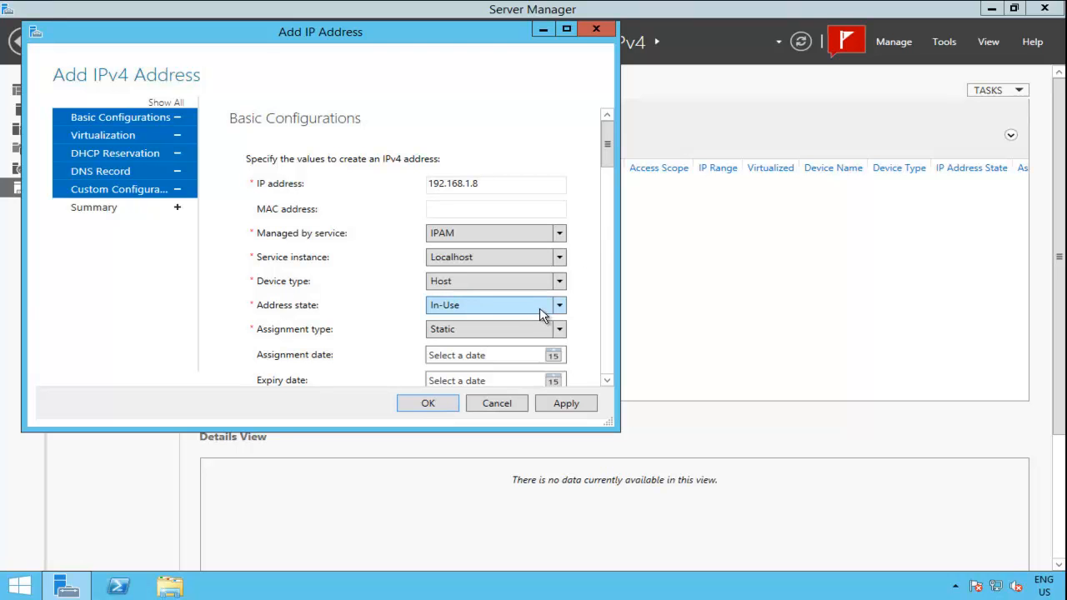
{"action": "left_click_drag", "start_coordinate": [607, 143], "coordinate": [603, 178]}
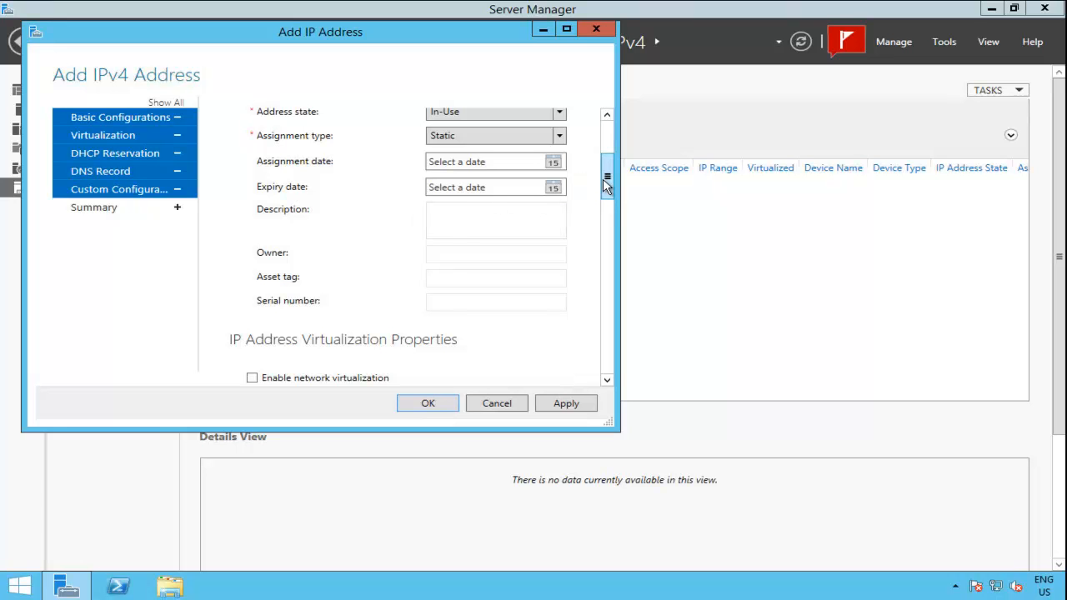
{"action": "left_click_drag", "start_coordinate": [603, 179], "coordinate": [608, 223]}
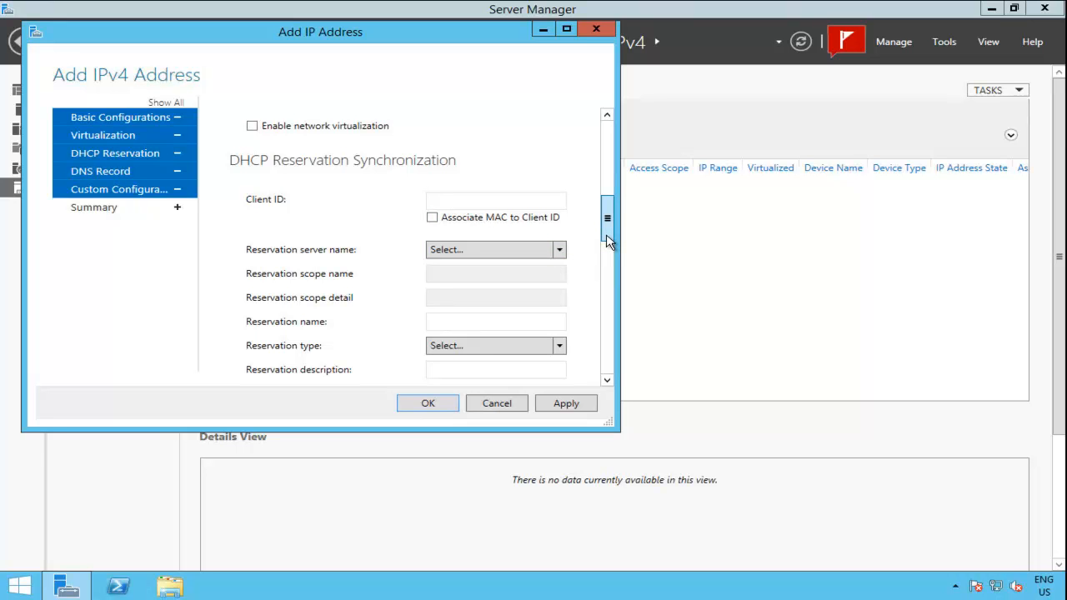
- Set the device name to shane-jowl.bacon.local, with forward lookup zone bacon.local and forward primary server shane-american.bacon.local
{"action": "left_click_drag", "start_coordinate": [608, 242], "coordinate": [613, 313]}
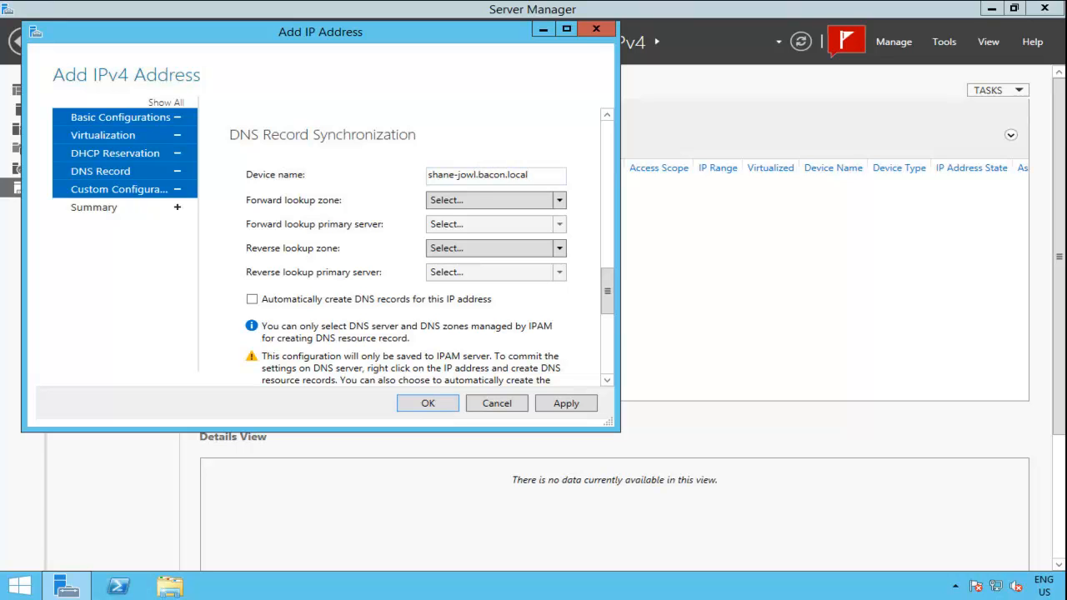
{"action": "left_click", "coordinate": [480, 200]}
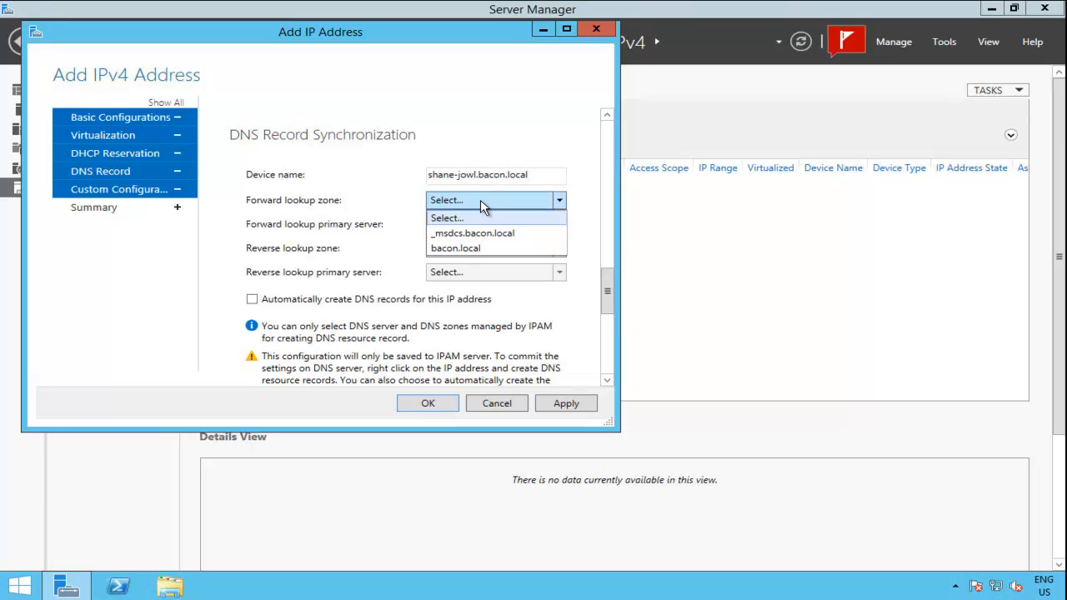
{"action": "left_click", "coordinate": [480, 248]}
{"action": "left_click", "coordinate": [522, 224]}
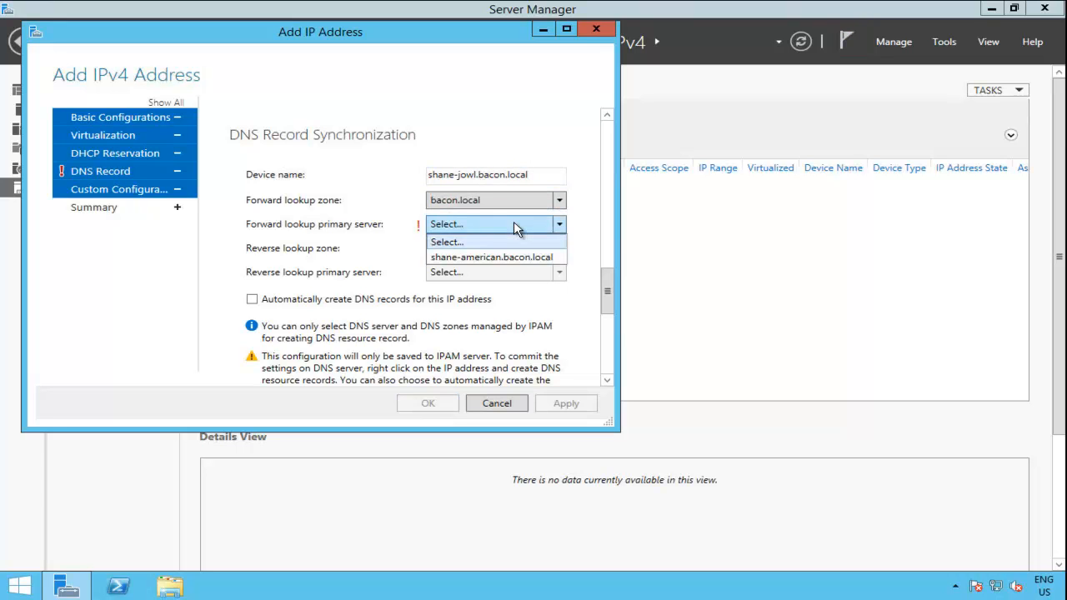
{"action": "left_click", "coordinate": [536, 259]}
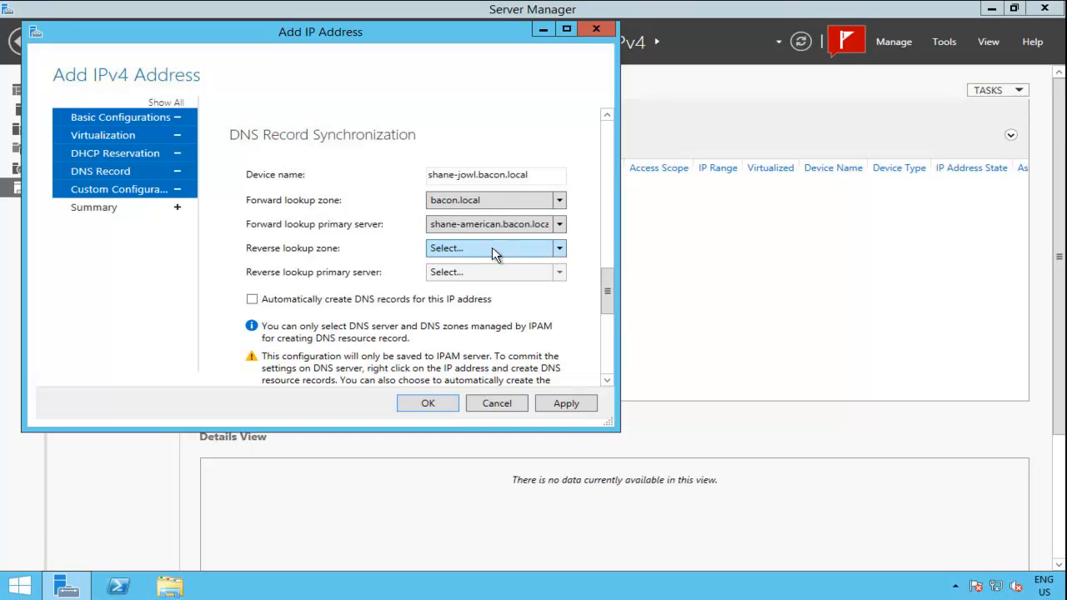
- Set the reverse lookup zone to 1.168.192.in-addr.arpa on shane-american.bacon.local and enable automatic DNS record creation
{"action": "left_click", "coordinate": [495, 249]}
{"action": "left_click", "coordinate": [512, 281]}
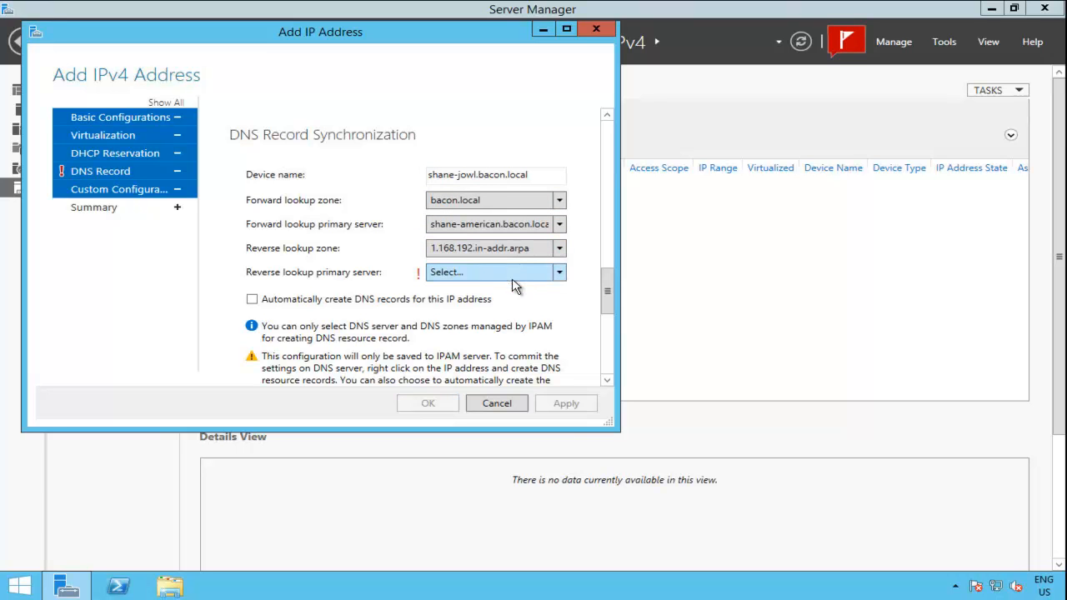
{"action": "left_click", "coordinate": [523, 279]}
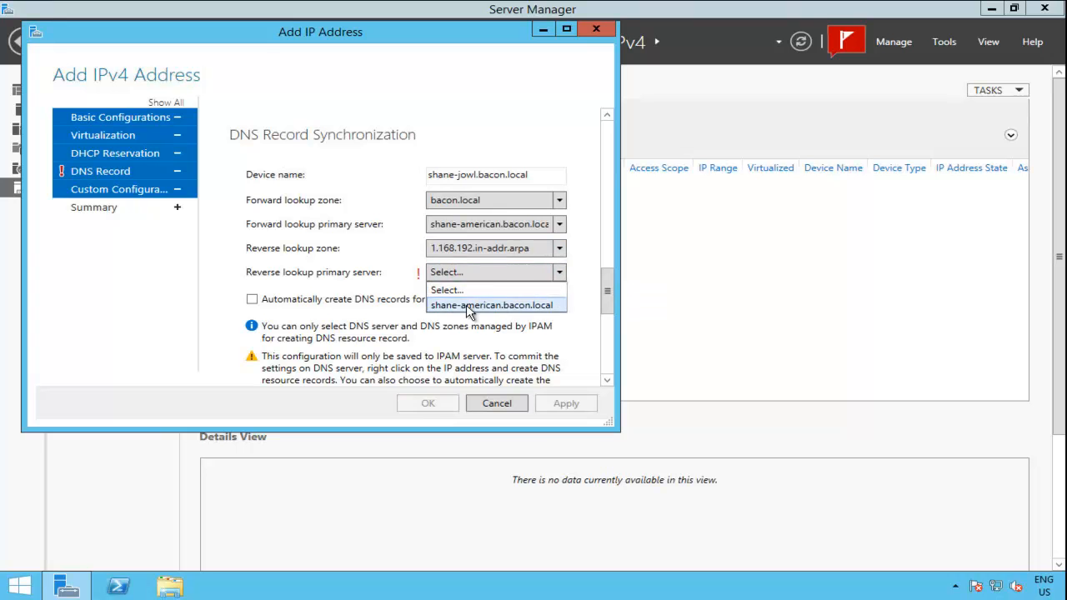
{"action": "left_click", "coordinate": [468, 307]}
{"action": "left_click", "coordinate": [379, 305]}
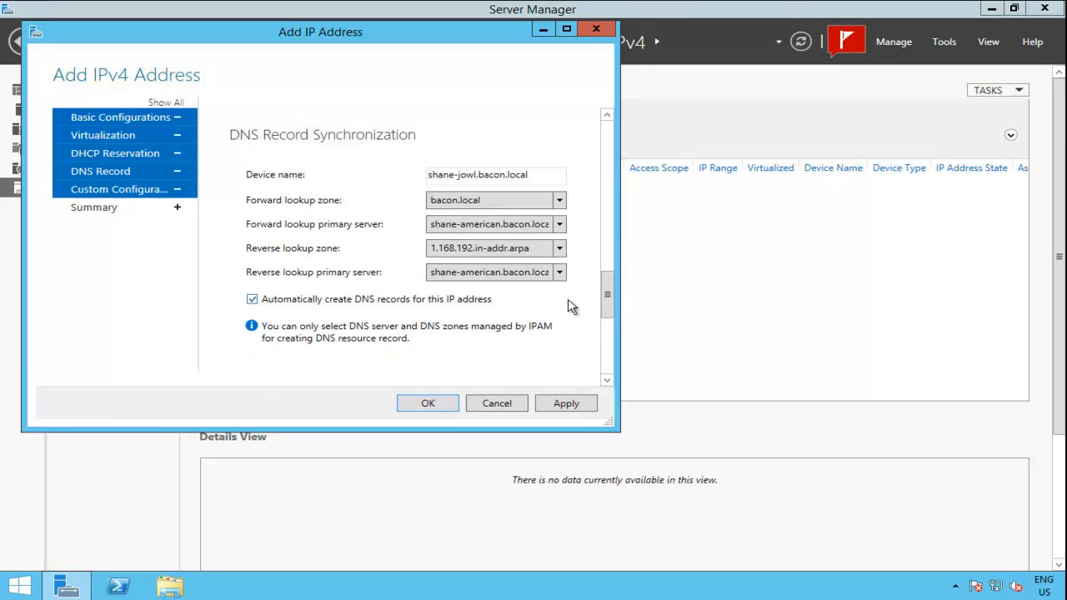
- Apply the 192.168.1.8 address entry, close its dialog and check the server notifications
{"action": "left_click_drag", "start_coordinate": [607, 291], "coordinate": [602, 357]}
{"action": "left_click", "coordinate": [566, 403]}
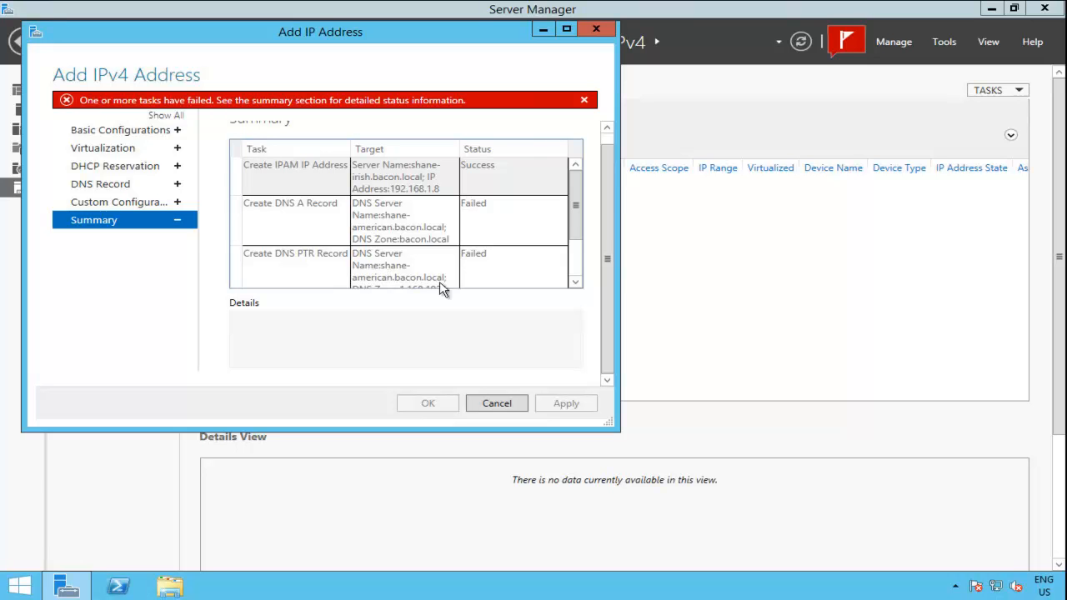
{"action": "left_click", "coordinate": [497, 403]}
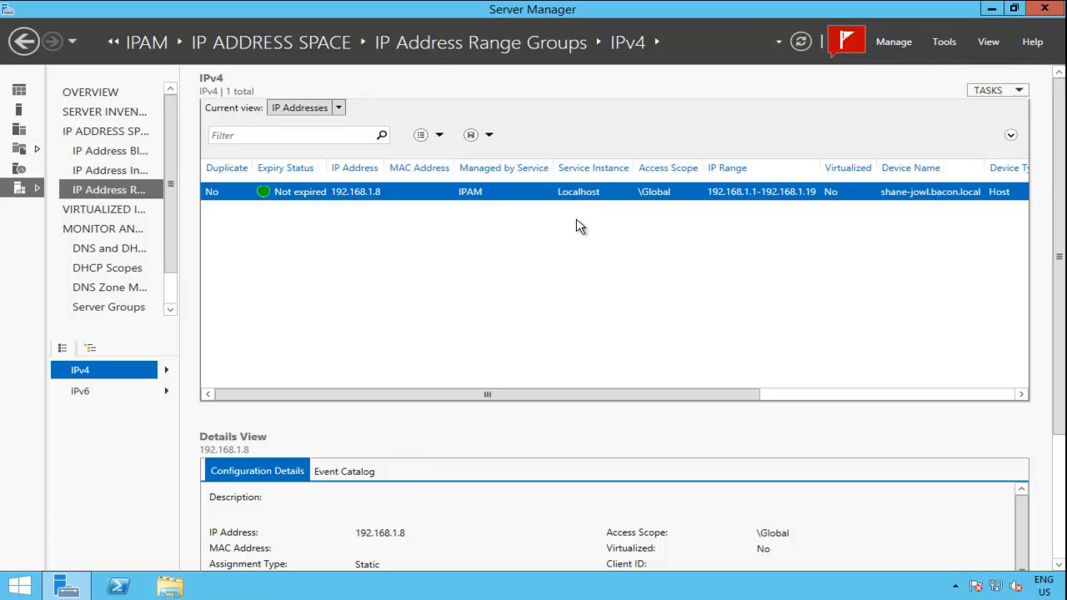
{"action": "left_click", "coordinate": [846, 42]}
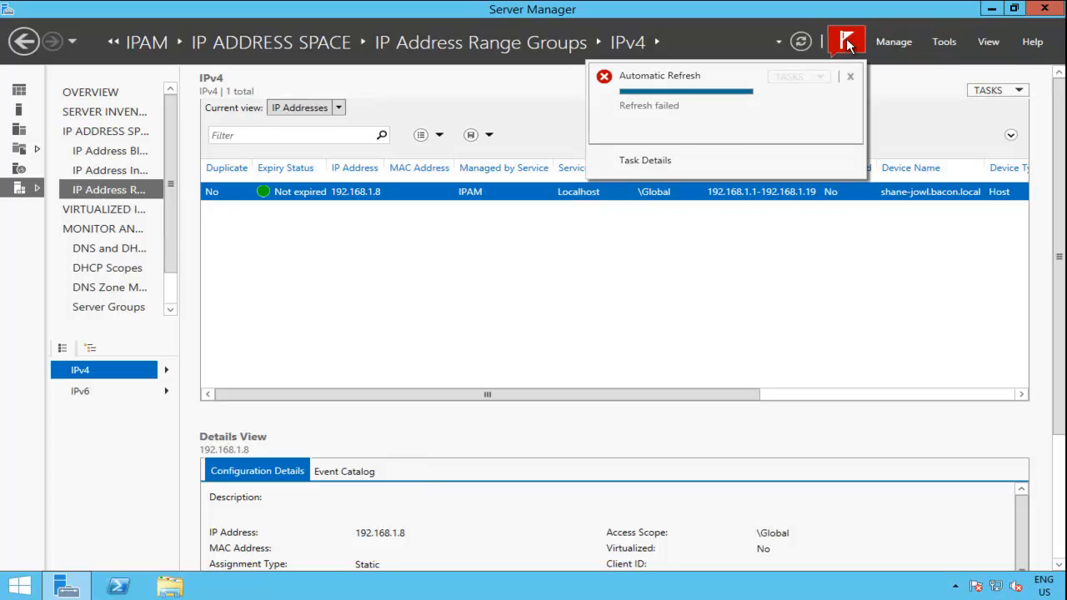
- Start another IPv4 address entry with the IP address 192.168.1.9
{"action": "left_click", "coordinate": [1022, 90]}
{"action": "left_click", "coordinate": [906, 141]}
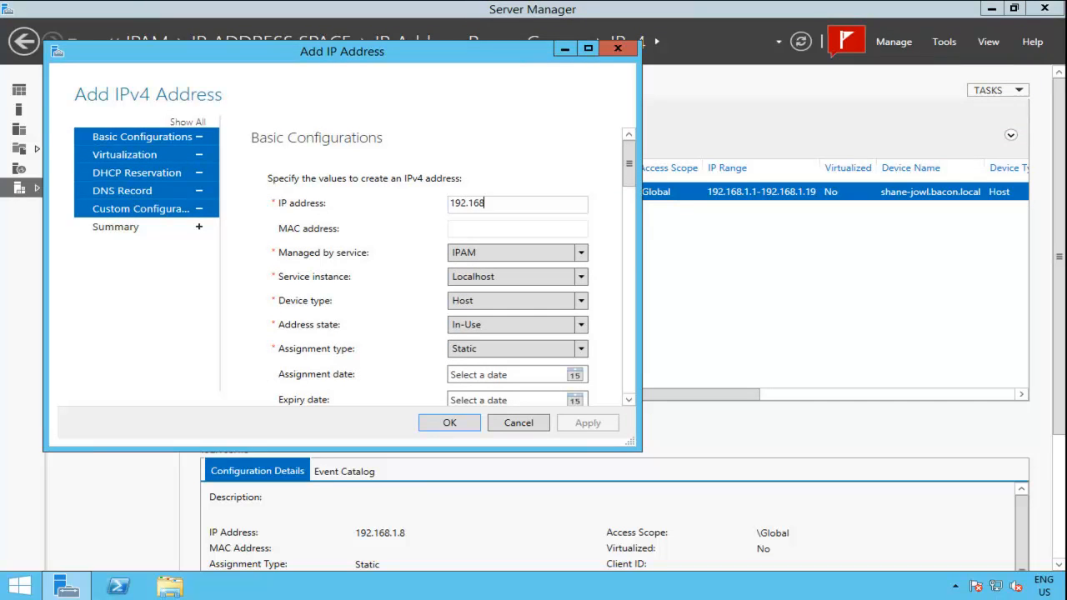
{"action": "key", "text": "Tab"}
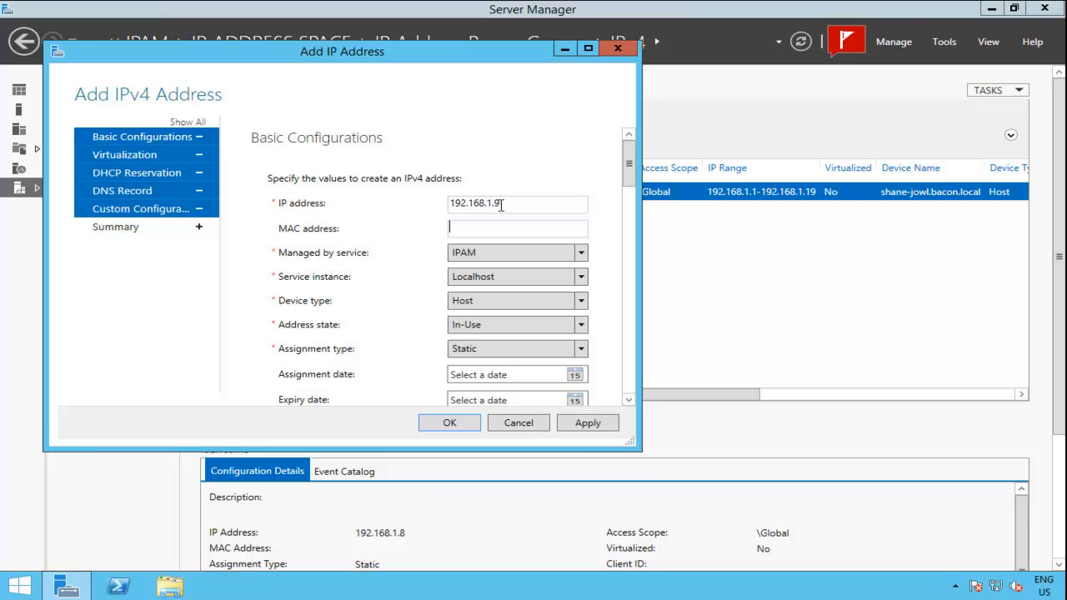
- Set the device name to shane-irish.bacon.local, with forward lookup zone bacon.local and forward primary server shane-american.bacon.local
{"action": "left_click_drag", "start_coordinate": [629, 168], "coordinate": [638, 310]}
{"action": "left_click", "coordinate": [518, 232]}
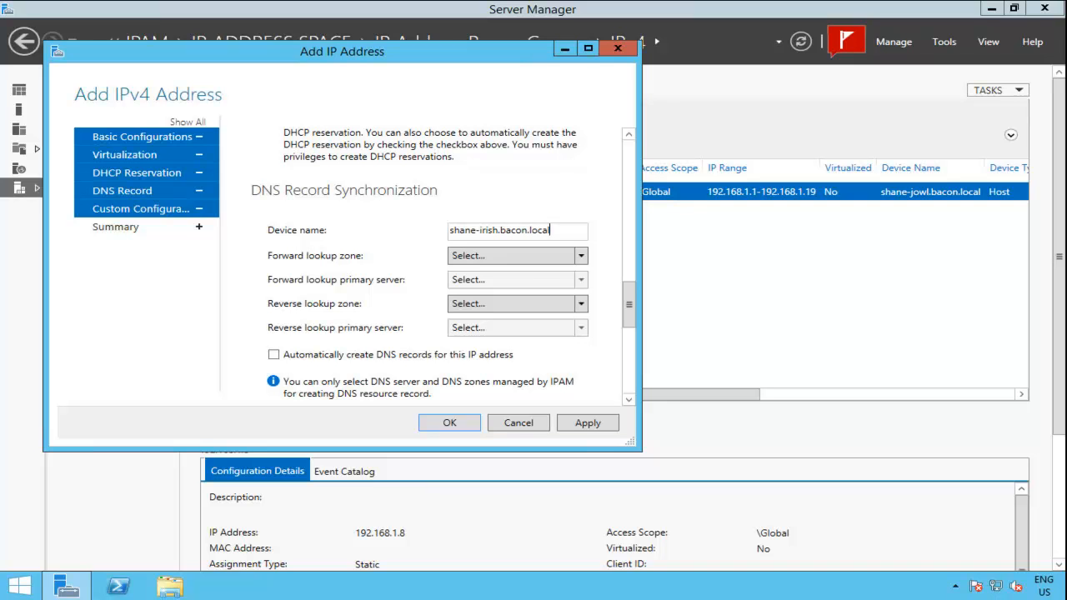
{"action": "left_click", "coordinate": [523, 259]}
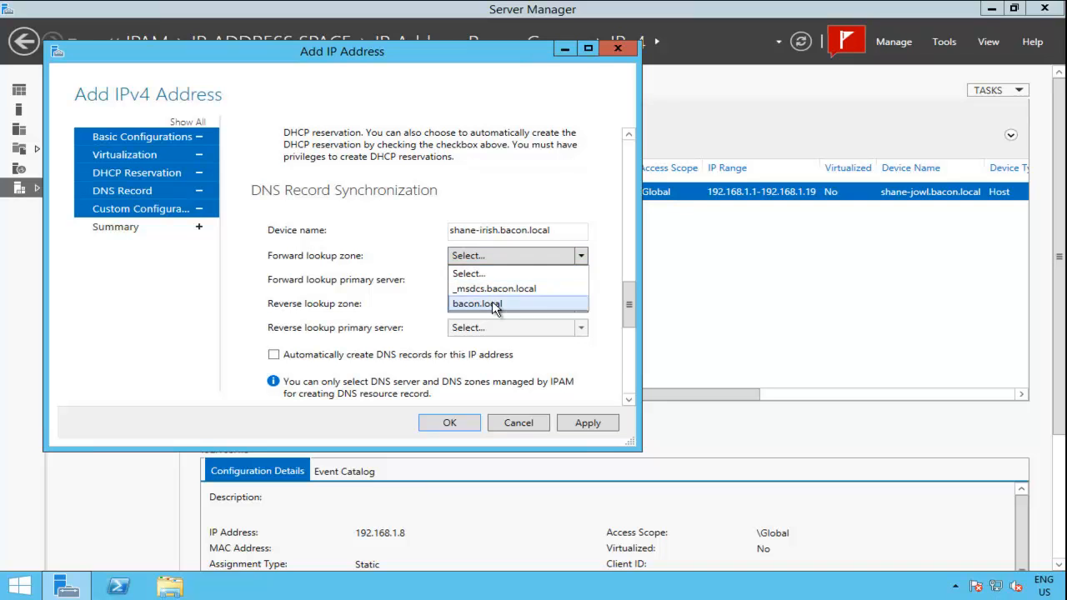
{"action": "left_click", "coordinate": [503, 302]}
{"action": "left_click", "coordinate": [504, 289]}
{"action": "left_click", "coordinate": [496, 313]}
- Set the reverse lookup zone to 1.168.192.in-addr.arpa on primary server shane-american.bacon.local and enable automatic DNS record creation for this address
{"action": "left_click", "coordinate": [502, 307]}
{"action": "left_click", "coordinate": [496, 337]}
{"action": "left_click", "coordinate": [494, 328]}
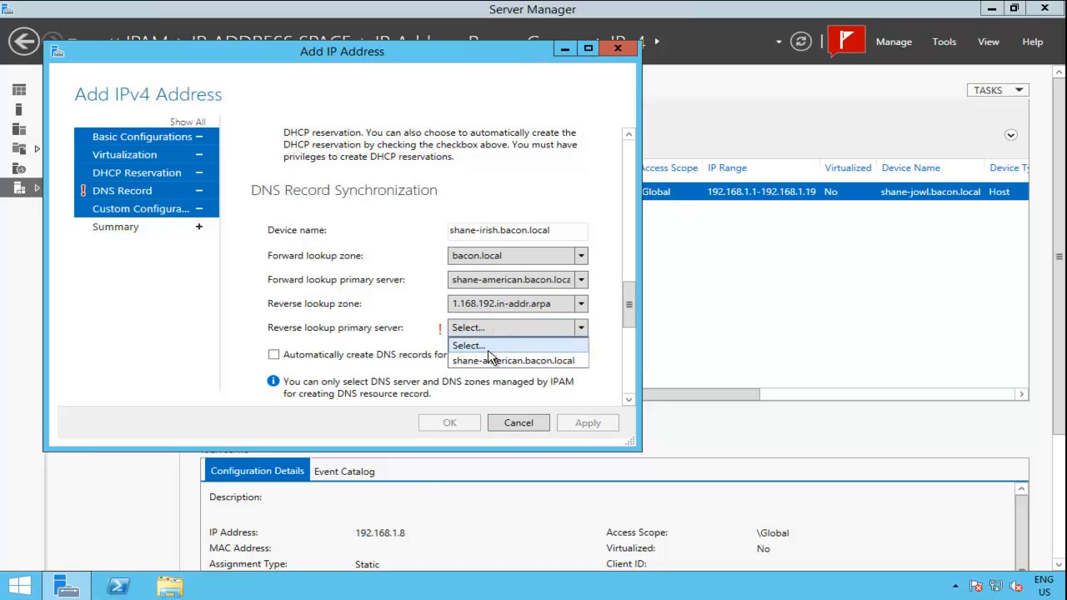
{"action": "left_click", "coordinate": [490, 360]}
{"action": "left_click", "coordinate": [358, 357]}
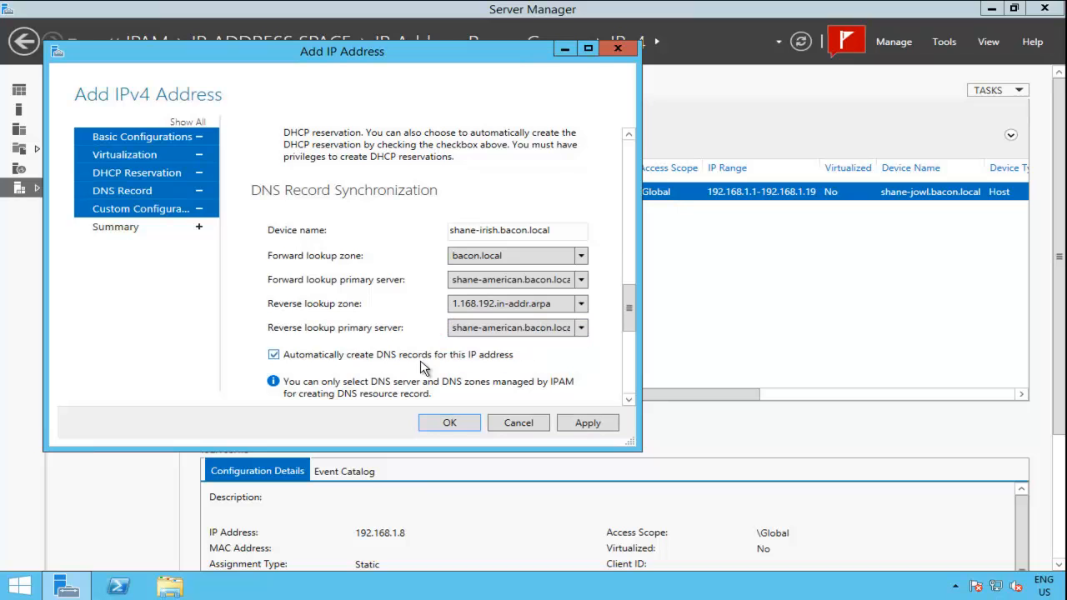
- Apply the 192.168.1.9 address entry, close its dialog and review the DNS record sync status of both addresses
{"action": "left_click", "coordinate": [588, 422]}
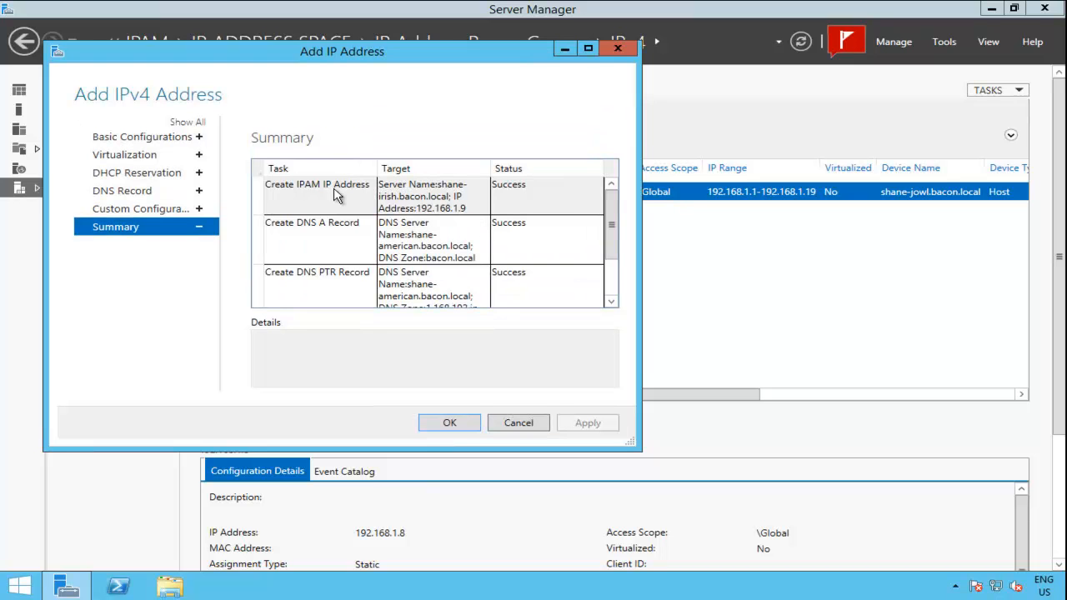
{"action": "left_click", "coordinate": [449, 424]}
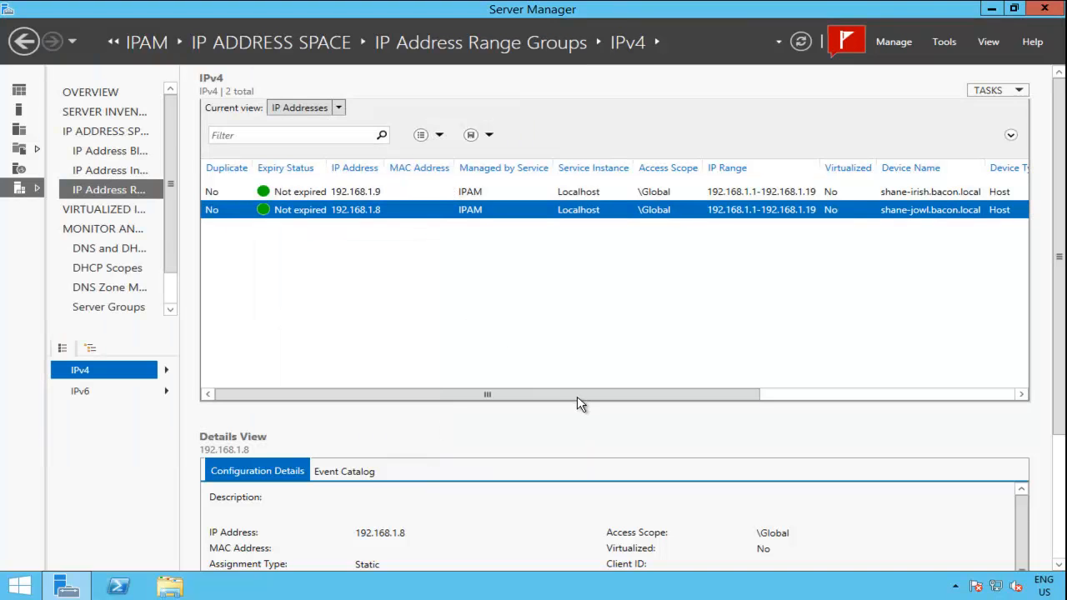
{"action": "left_click_drag", "start_coordinate": [617, 398], "coordinate": [993, 408]}
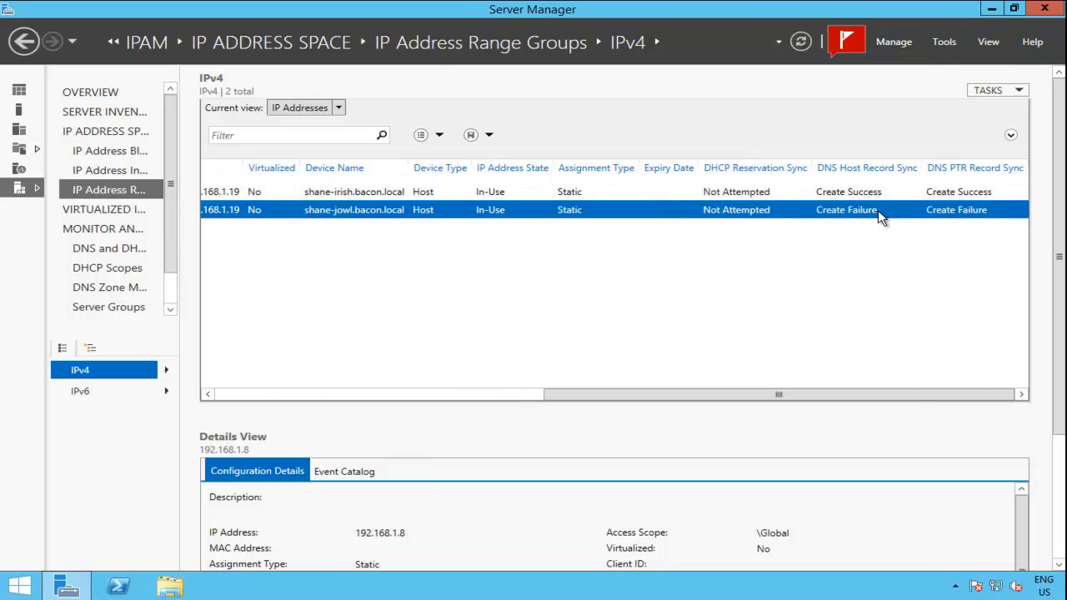
{"action": "left_click_drag", "start_coordinate": [907, 402], "coordinate": [945, 402]}
{"action": "left_click_drag", "start_coordinate": [740, 400], "coordinate": [344, 392]}
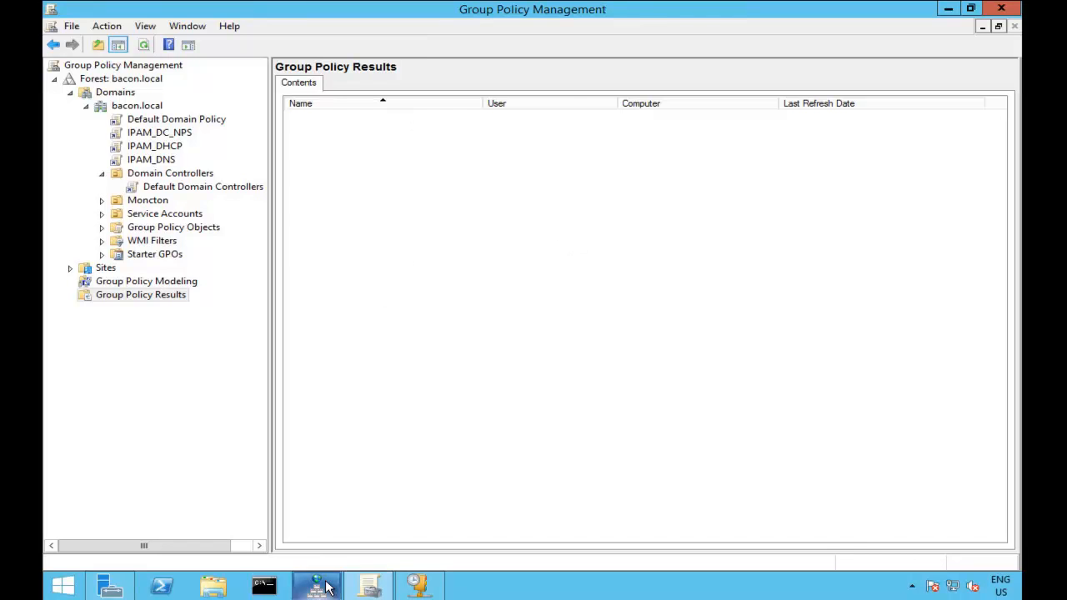
- Switch to DNS Manager and check the shane-jowl host record and the pointer records in 1.168.192.in-addr.arpa
{"action": "left_click", "coordinate": [327, 588]}
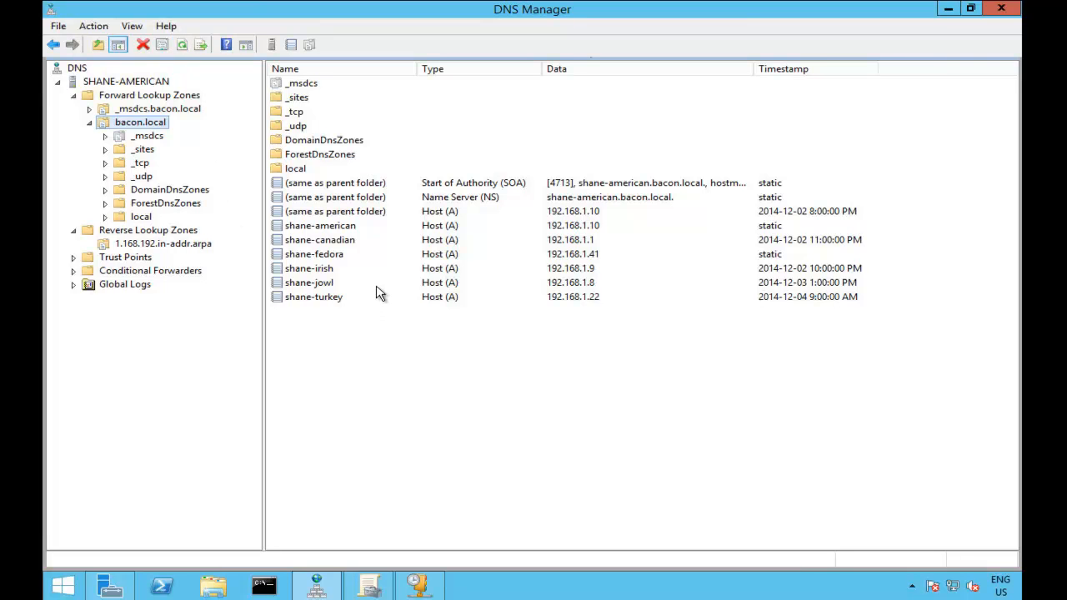
{"action": "left_click", "coordinate": [377, 288]}
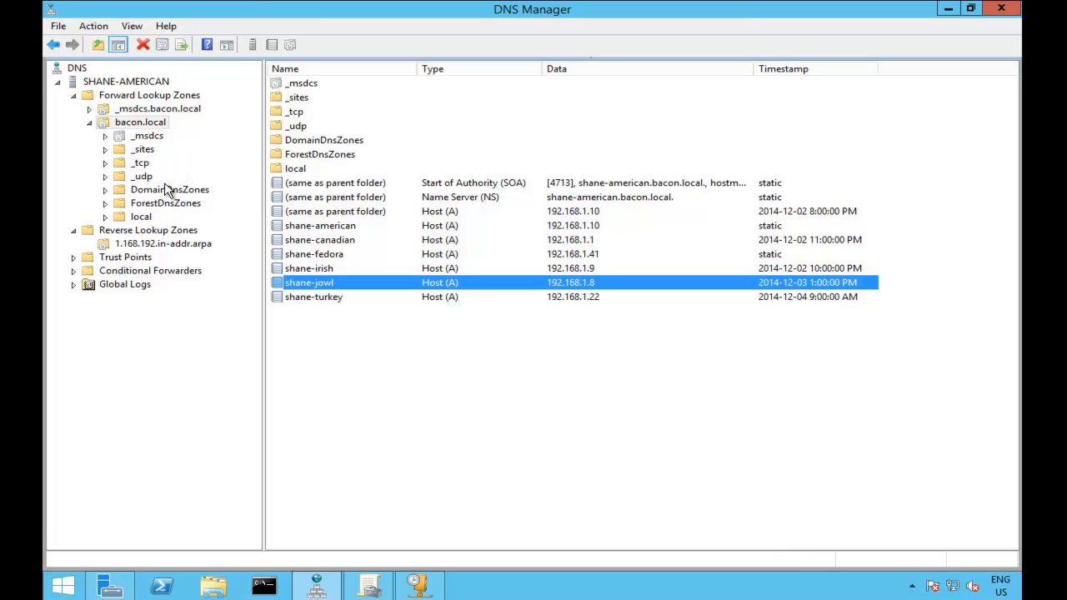
{"action": "left_click", "coordinate": [154, 244]}
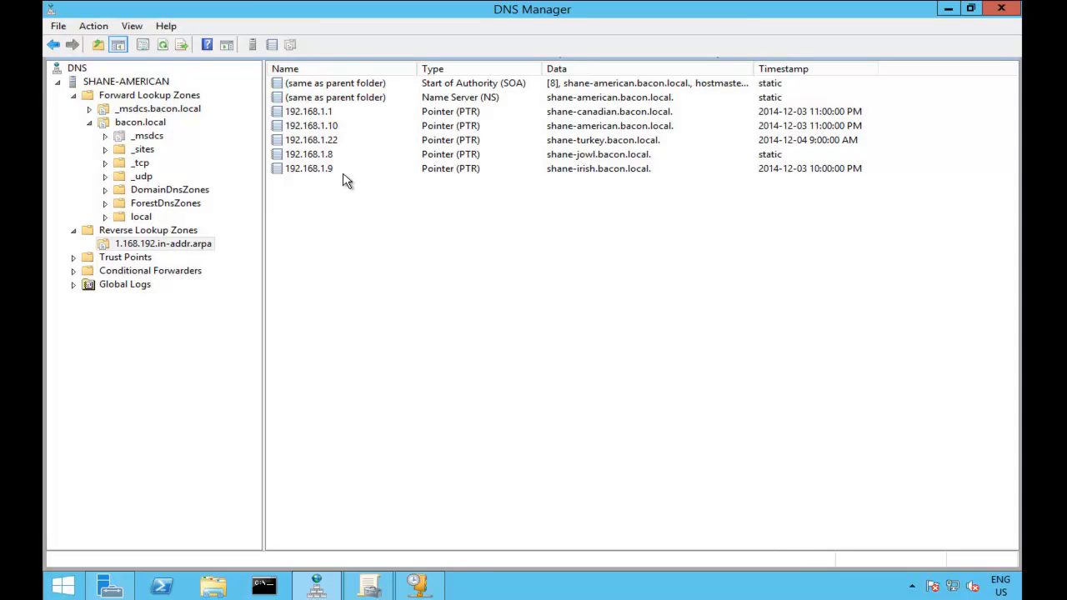
- Delete the 192.168.1.8 pointer record from the 1.168.192.in-addr.arpa zone and confirm the deletion
{"action": "left_click", "coordinate": [361, 157]}
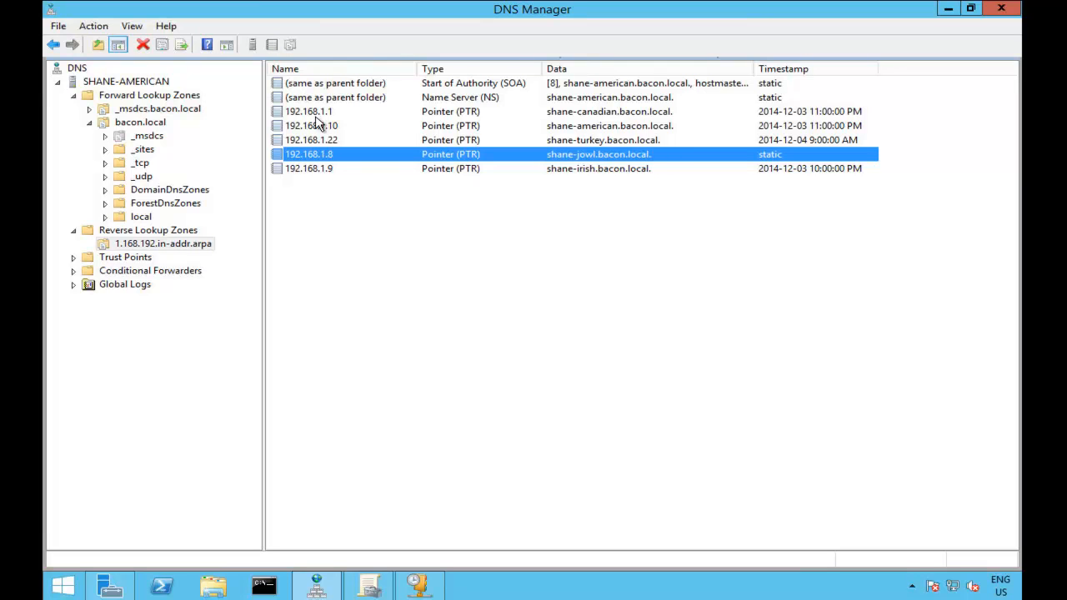
{"action": "right_click", "coordinate": [419, 155]}
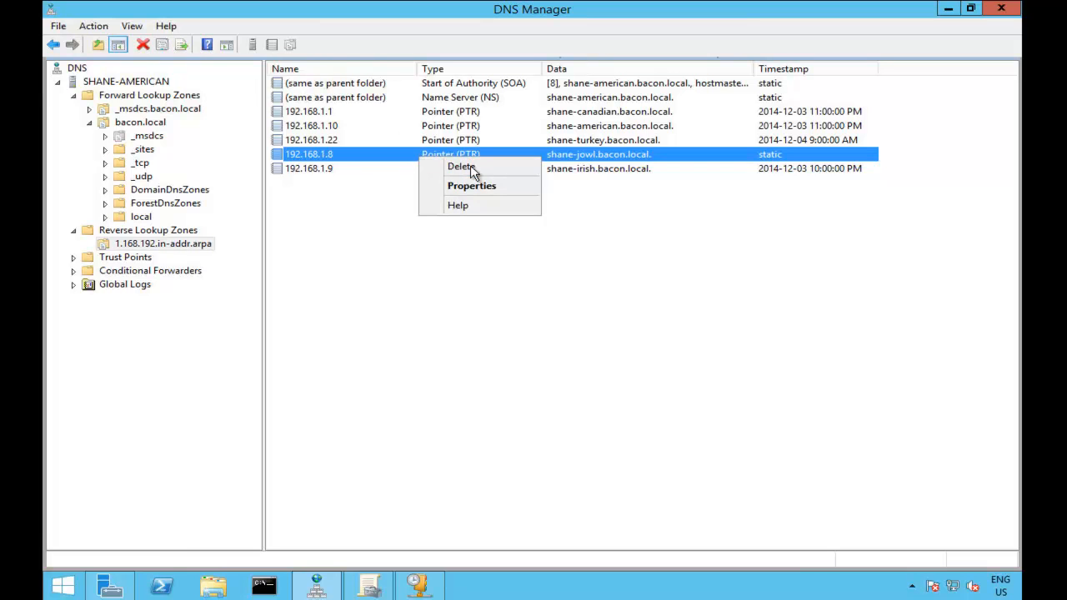
{"action": "left_click", "coordinate": [478, 166]}
{"action": "left_click", "coordinate": [588, 356]}
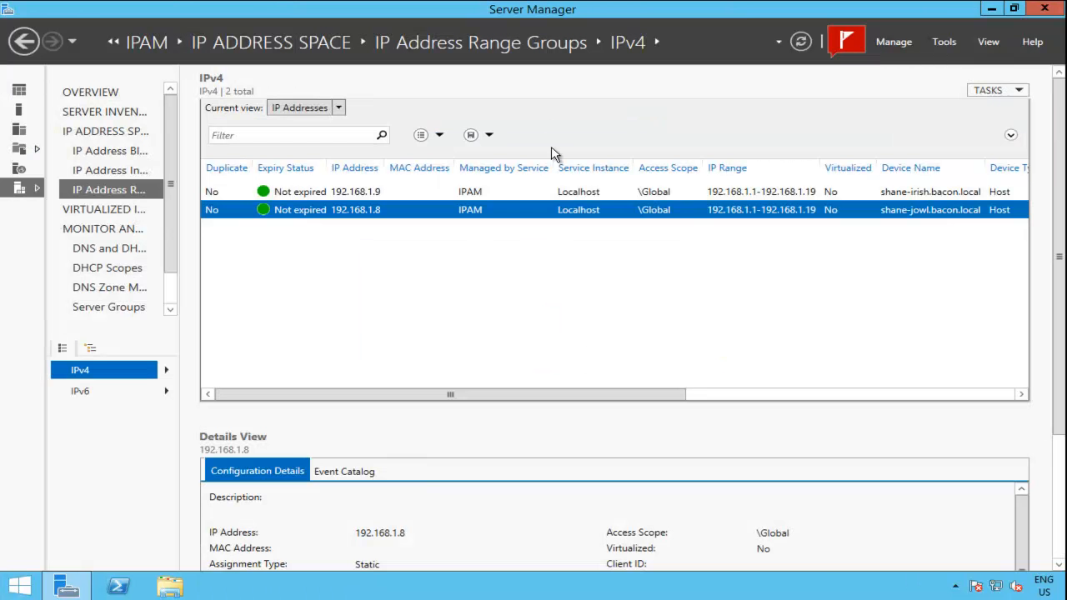
- Create the DNS PTR record for 192.168.1.8 from its IPAM entry and check its sync status
{"action": "right_click", "coordinate": [572, 219]}
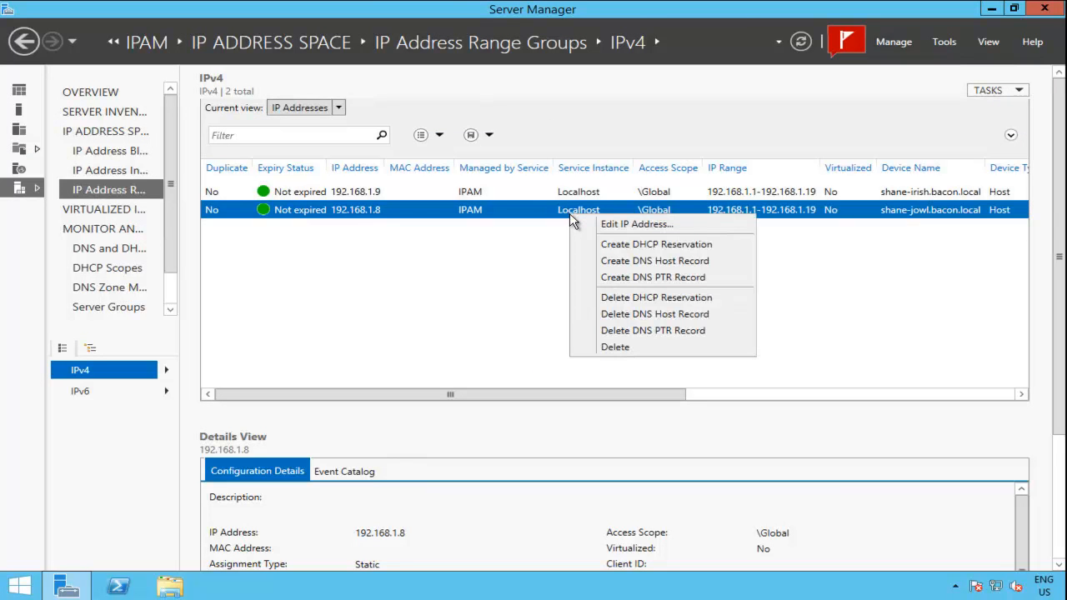
{"action": "left_click", "coordinate": [716, 285]}
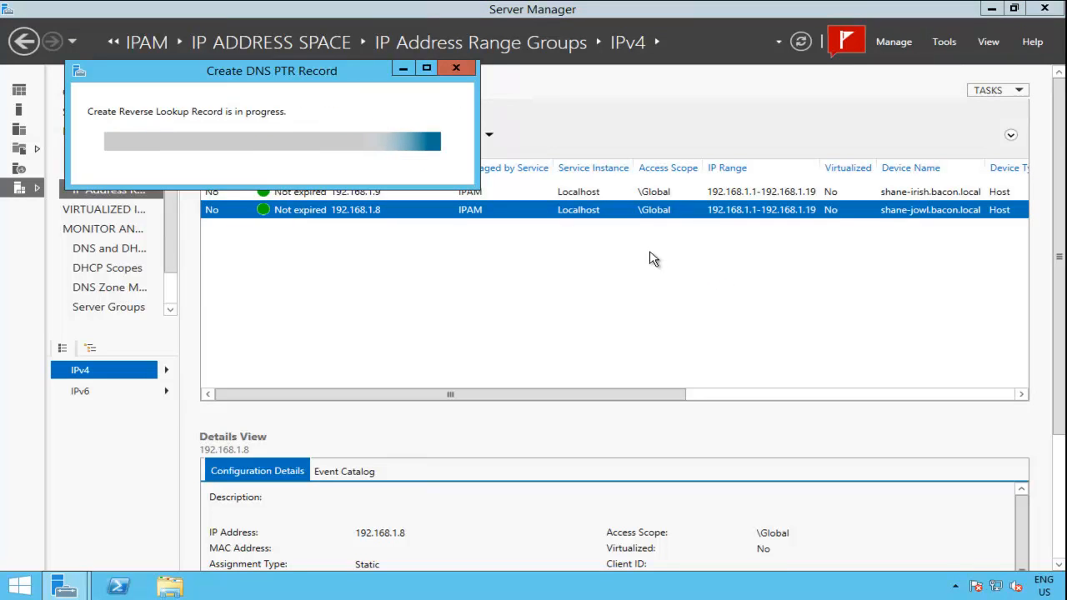
{"action": "left_click", "coordinate": [712, 402]}
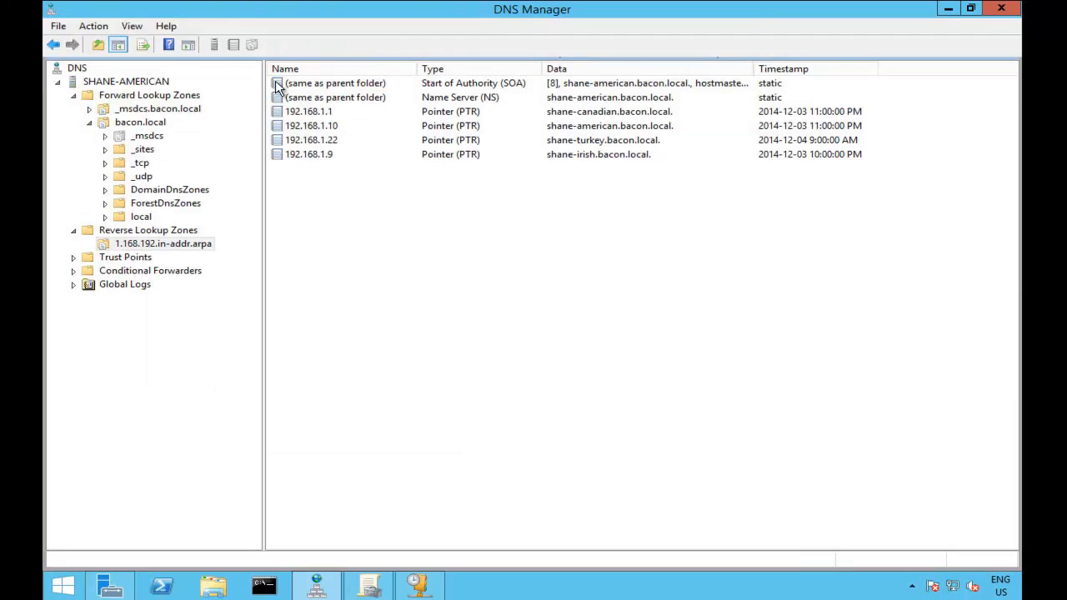
- Refresh the 1.168.192.in-addr.arpa zone in DNS Manager and bring up the actions for the 192.168.1.8 entry in IPAM
{"action": "left_click", "coordinate": [154, 245]}
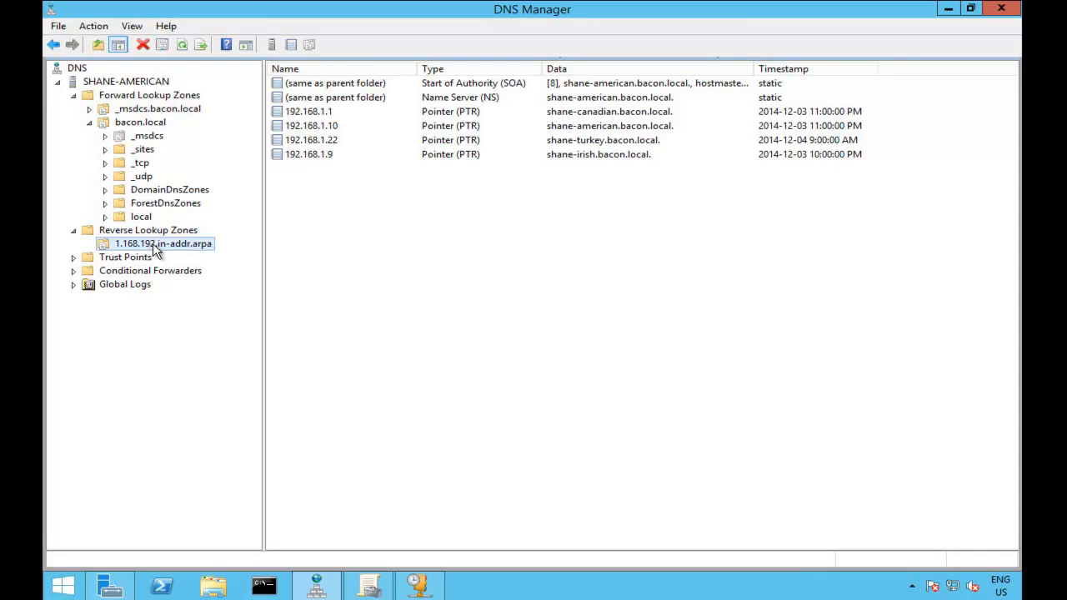
{"action": "left_click", "coordinate": [187, 43]}
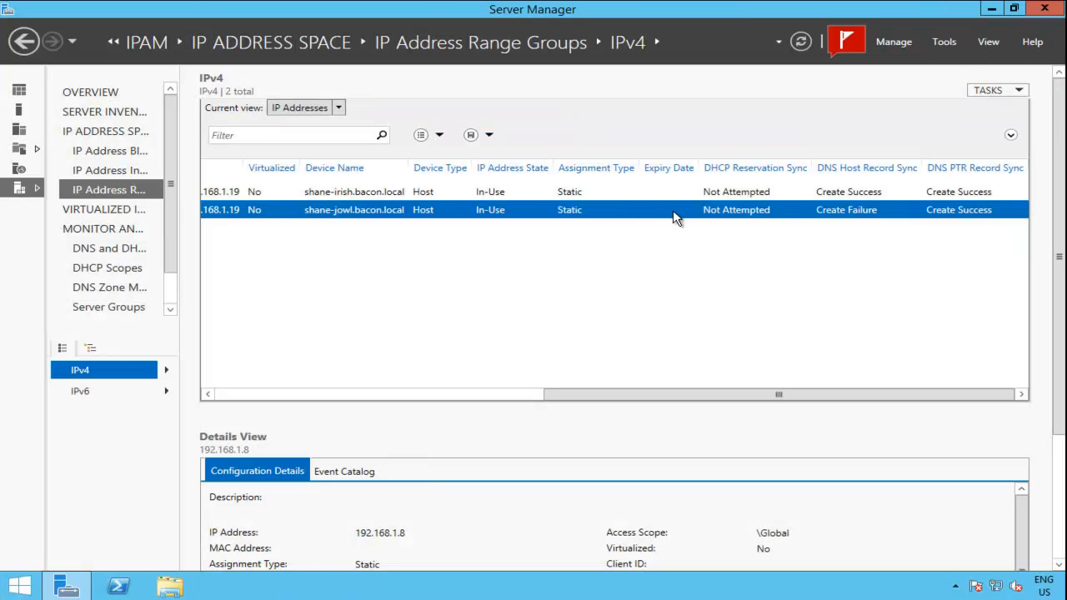
{"action": "right_click", "coordinate": [675, 219]}
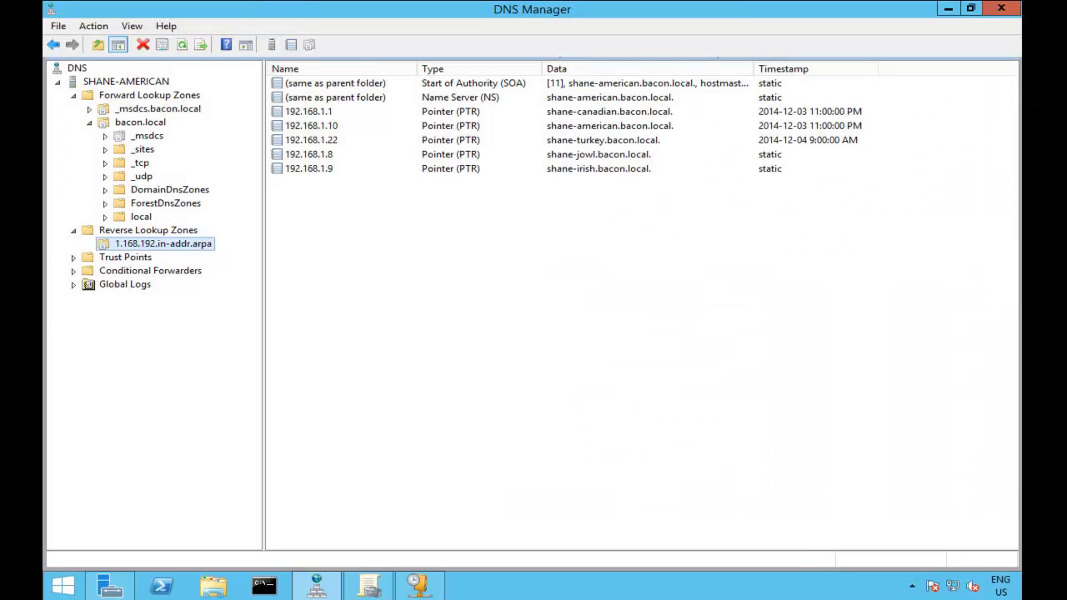
- Delete the shane-jowl host record from the bacon.local forward lookup zone in DNS Manager and confirm the deletion
{"action": "left_click", "coordinate": [141, 123]}
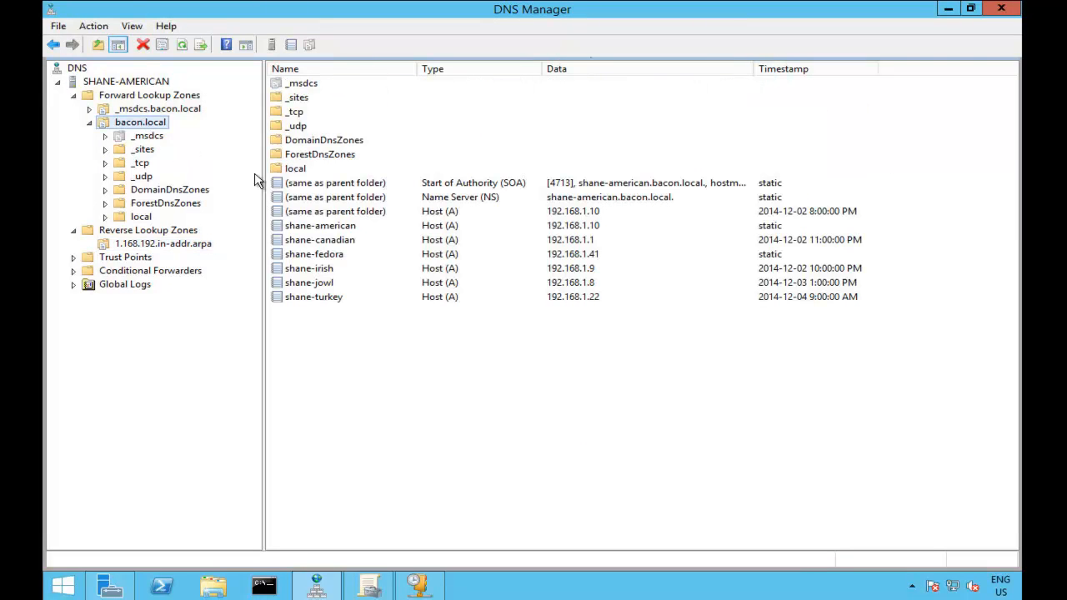
{"action": "right_click", "coordinate": [341, 287]}
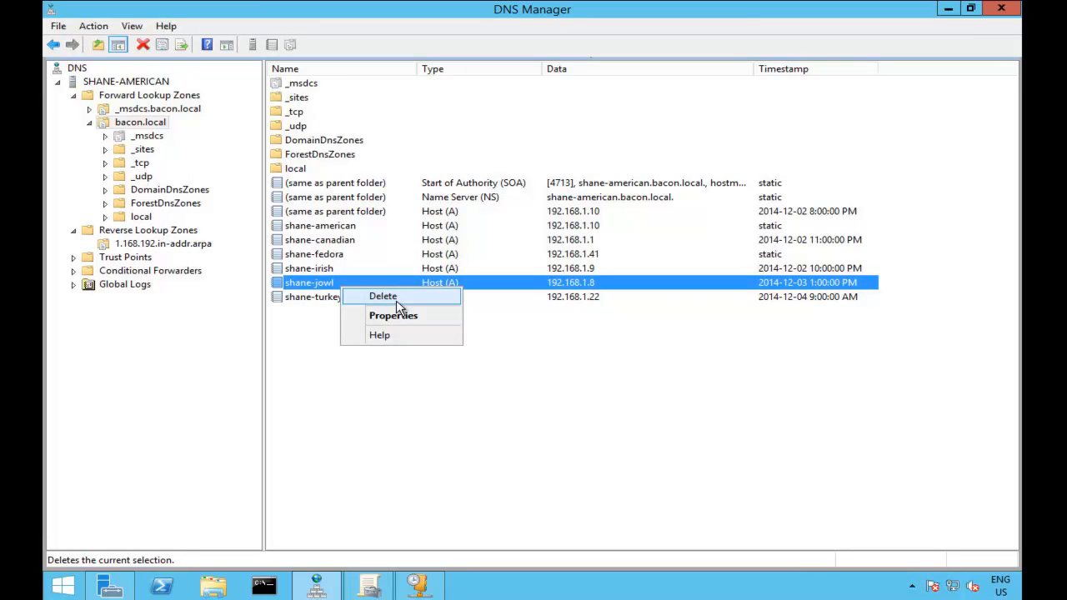
{"action": "left_click", "coordinate": [391, 301]}
{"action": "left_click", "coordinate": [593, 349]}
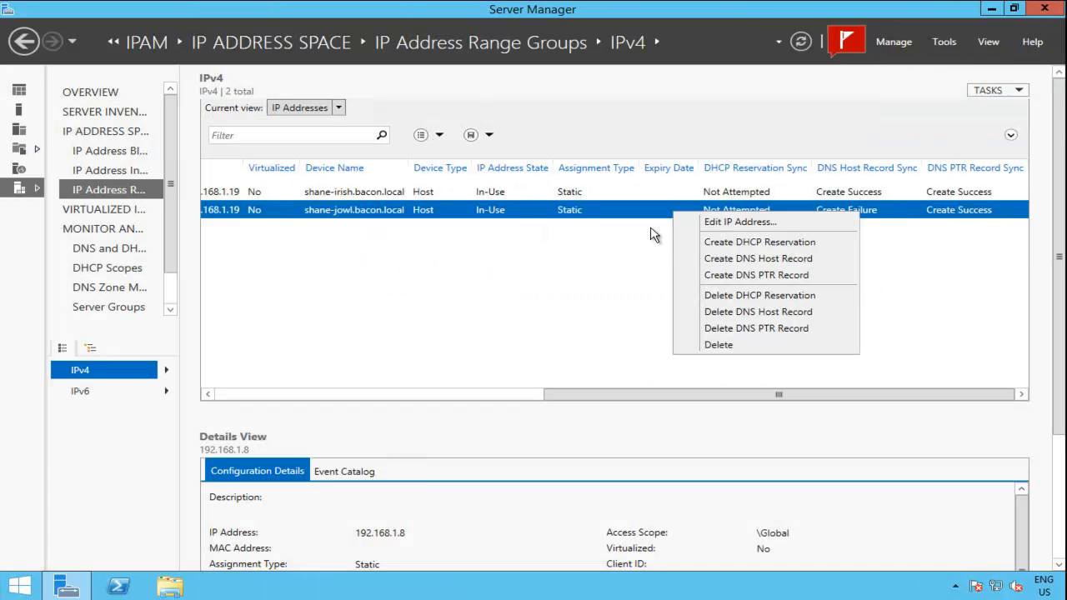
- Try to create the DNS host record for 192.168.1.8 from IPAM, read the details and refresh bacon.local in DNS Manager
{"action": "left_click", "coordinate": [779, 259]}
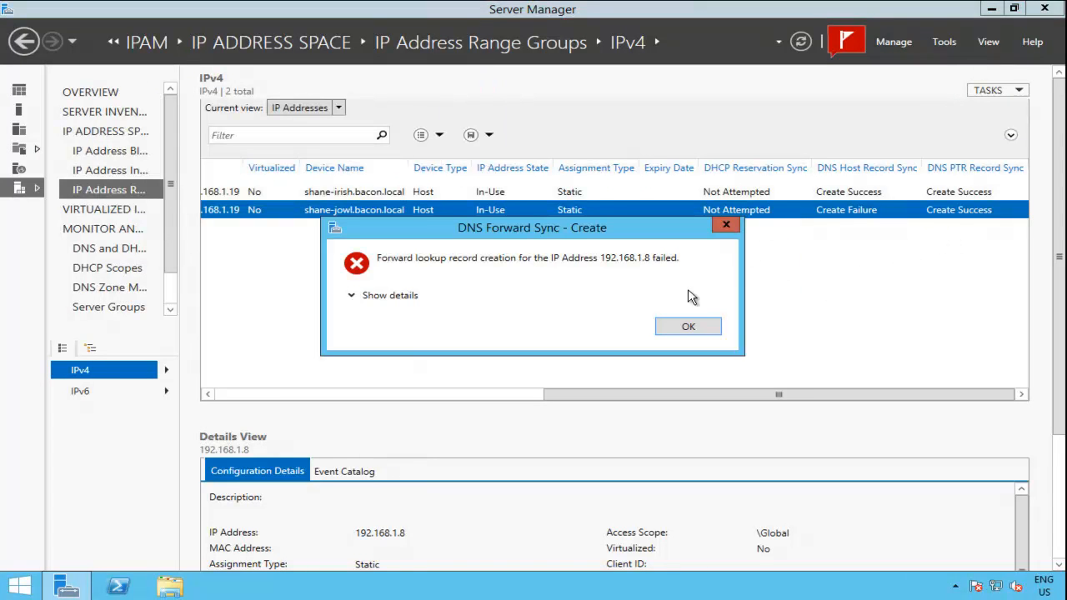
{"action": "left_click", "coordinate": [359, 297]}
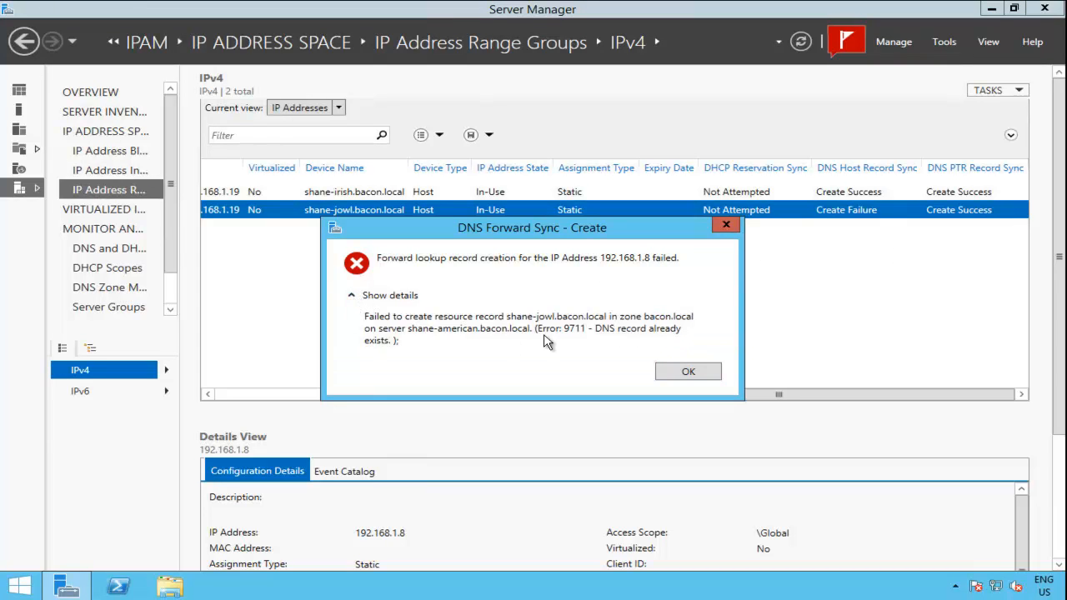
{"action": "left_click", "coordinate": [696, 373]}
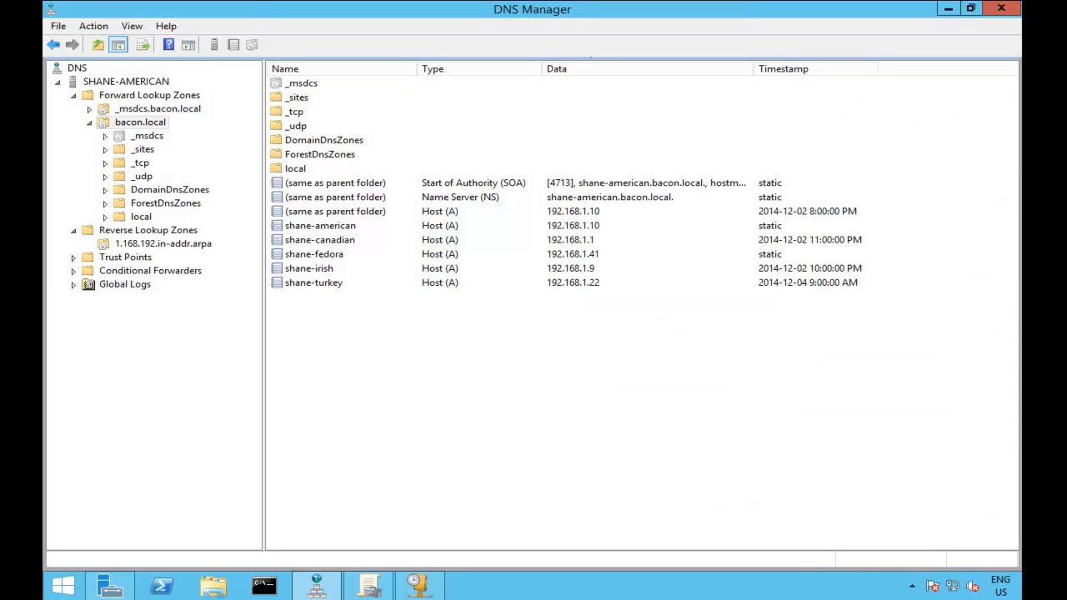
{"action": "left_click", "coordinate": [141, 126]}
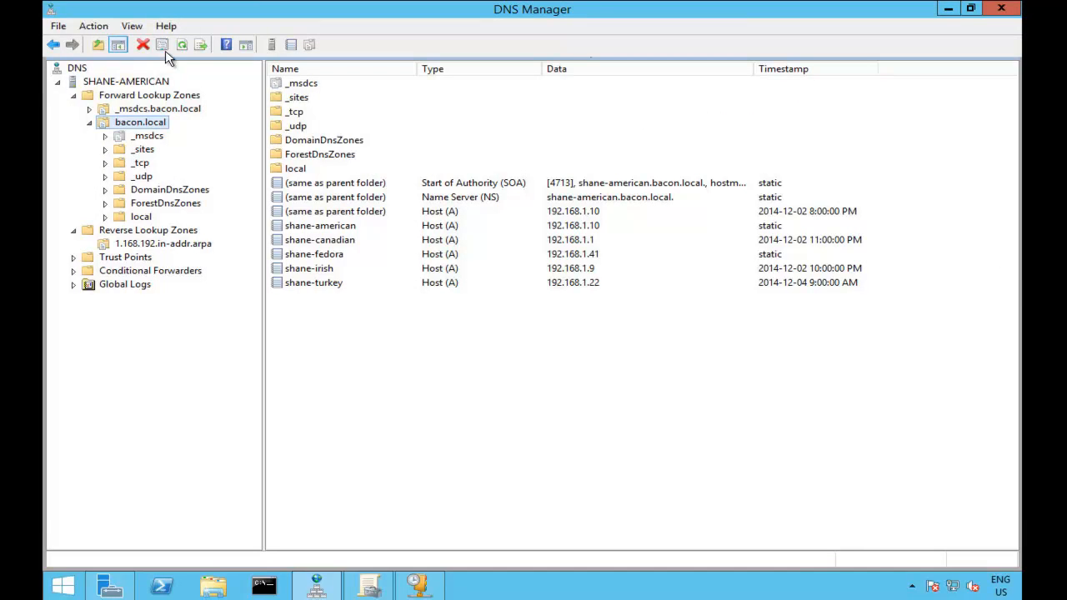
{"action": "left_click", "coordinate": [182, 45]}
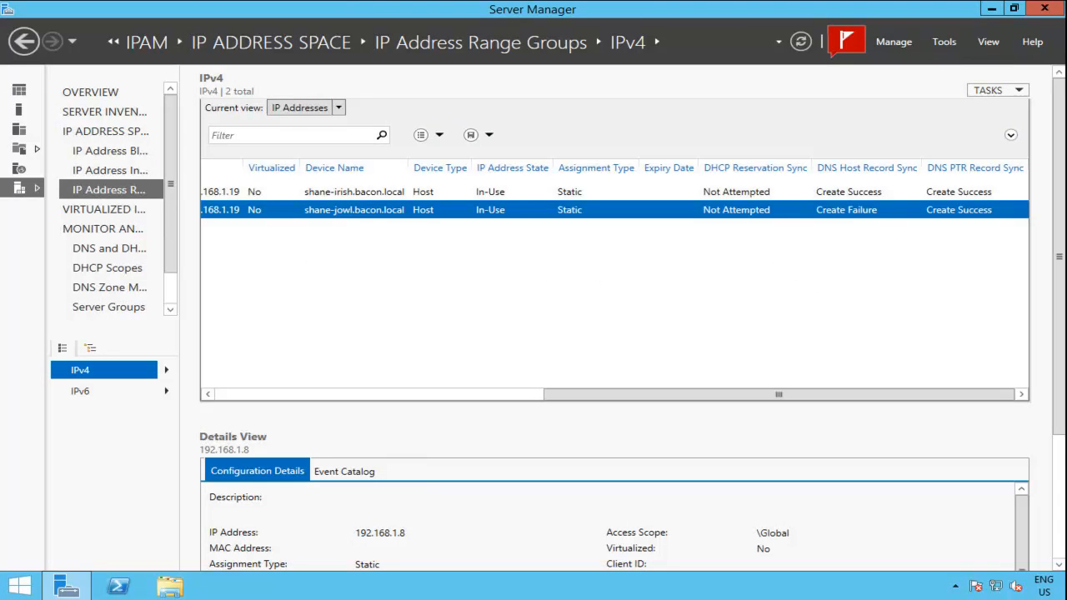
- Delete the DNS host record of the 192.168.1.8 entry through IPAM and create it again
{"action": "right_click", "coordinate": [533, 210]}
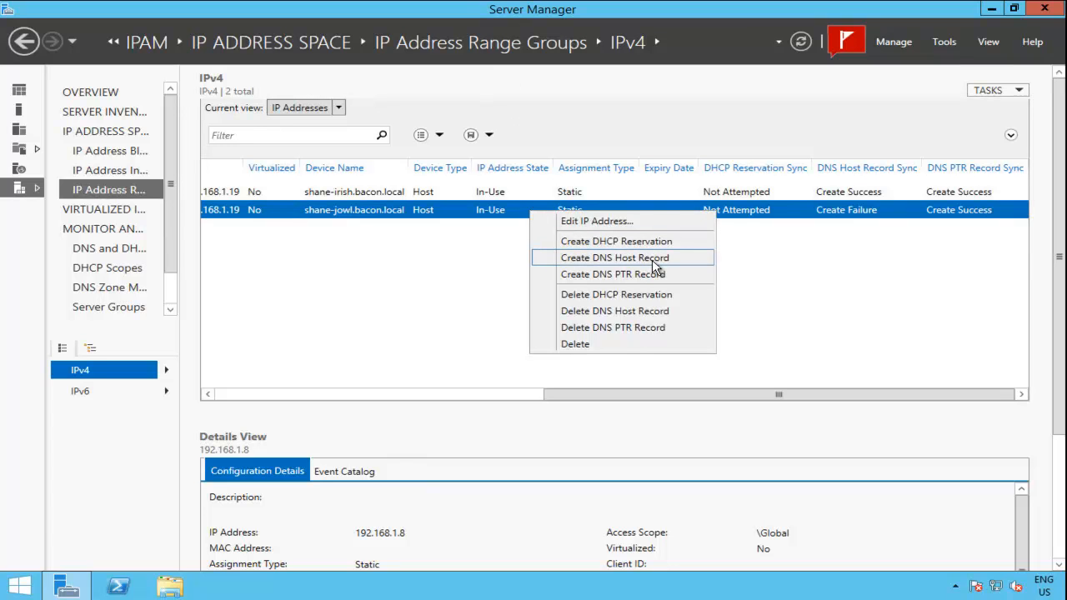
{"action": "left_click", "coordinate": [671, 311]}
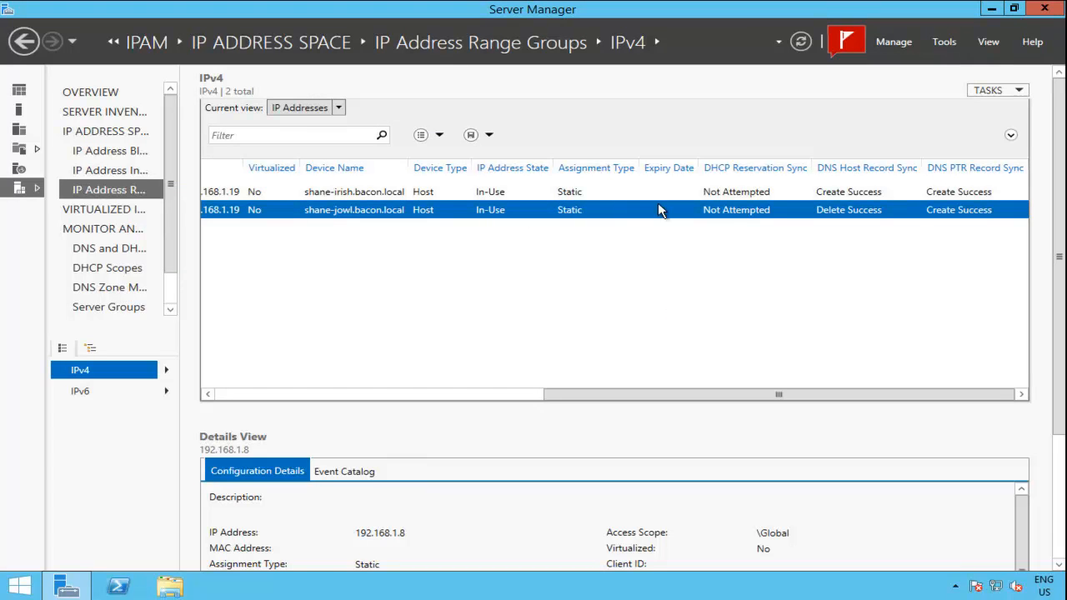
{"action": "right_click", "coordinate": [749, 217]}
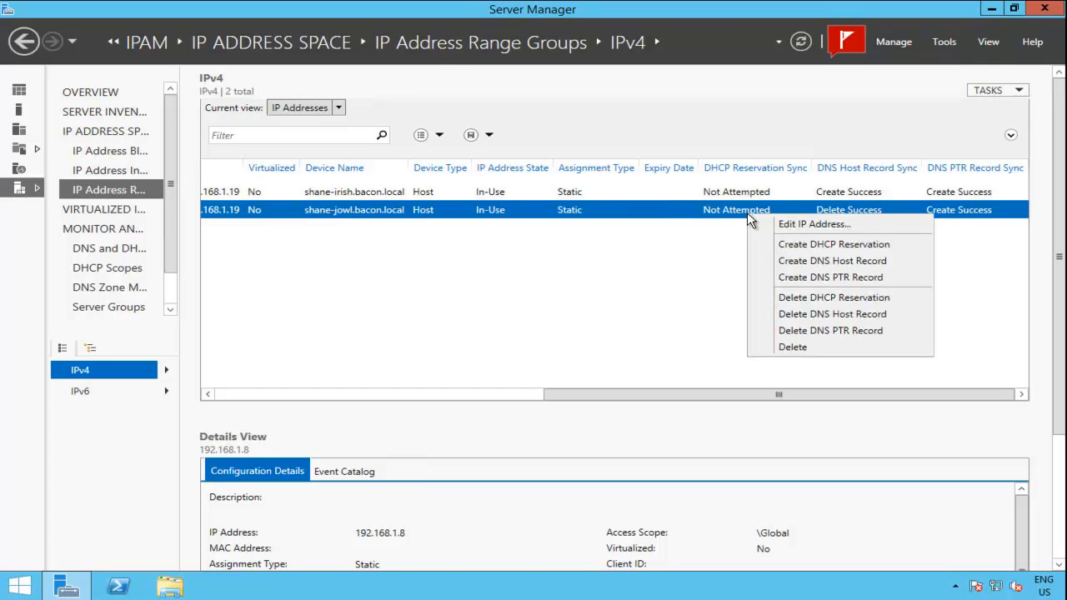
{"action": "left_click", "coordinate": [833, 260]}
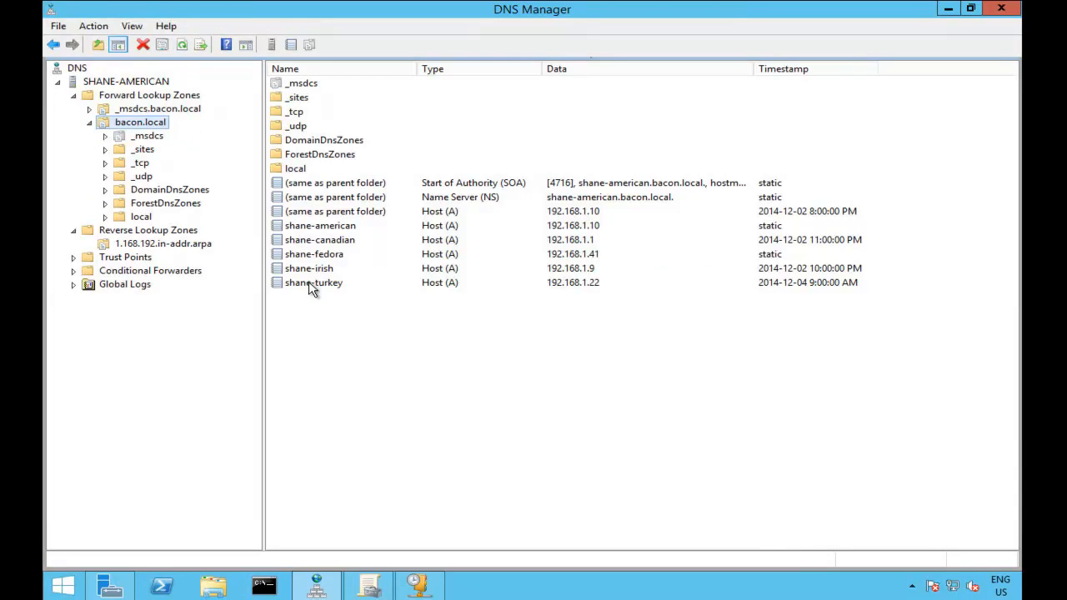
- Refresh SHANE-AMERICAN in DNS Manager, examine the bacon.local zone for the shane-jowl host record and expand the reverse lookup zones
{"action": "left_click", "coordinate": [143, 81]}
{"action": "left_click", "coordinate": [182, 44]}
{"action": "left_click", "coordinate": [73, 109]}
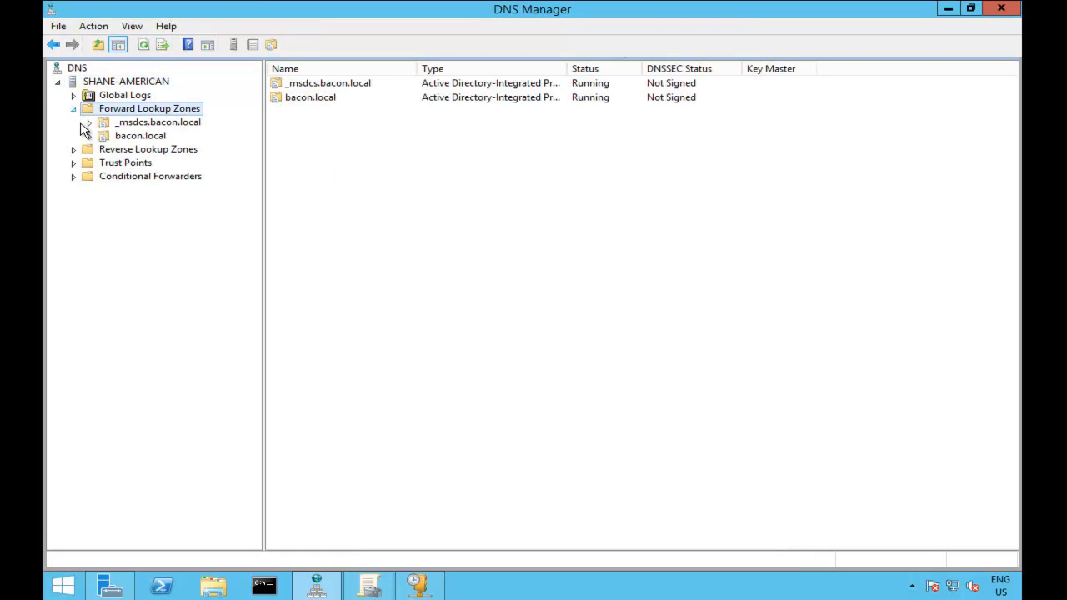
{"action": "left_click", "coordinate": [117, 138]}
{"action": "left_click", "coordinate": [90, 137]}
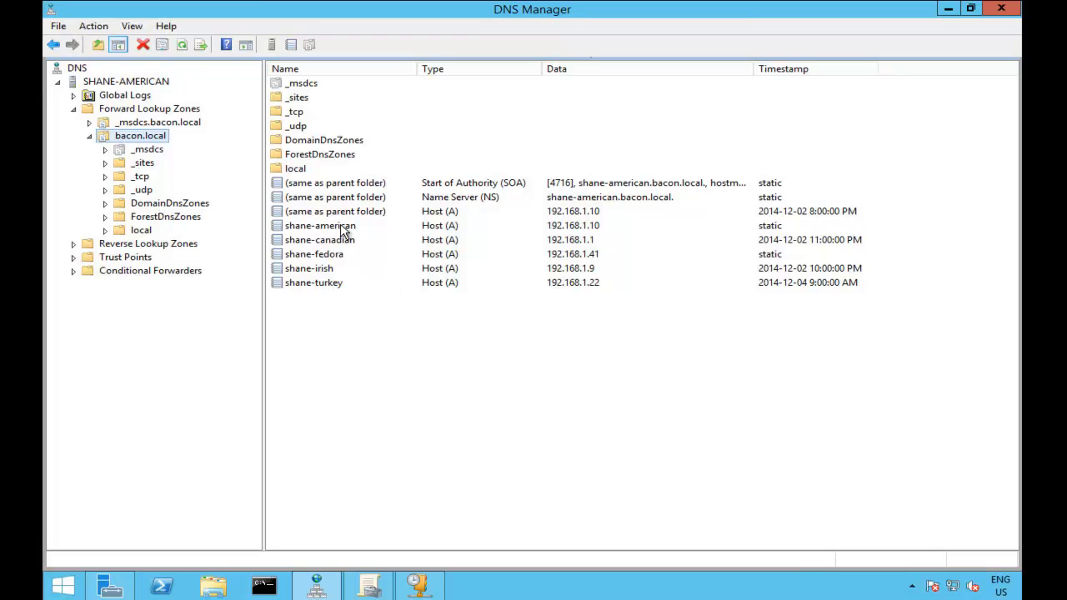
{"action": "left_click", "coordinate": [182, 45]}
{"action": "left_click", "coordinate": [134, 245]}
{"action": "left_click", "coordinate": [72, 245]}
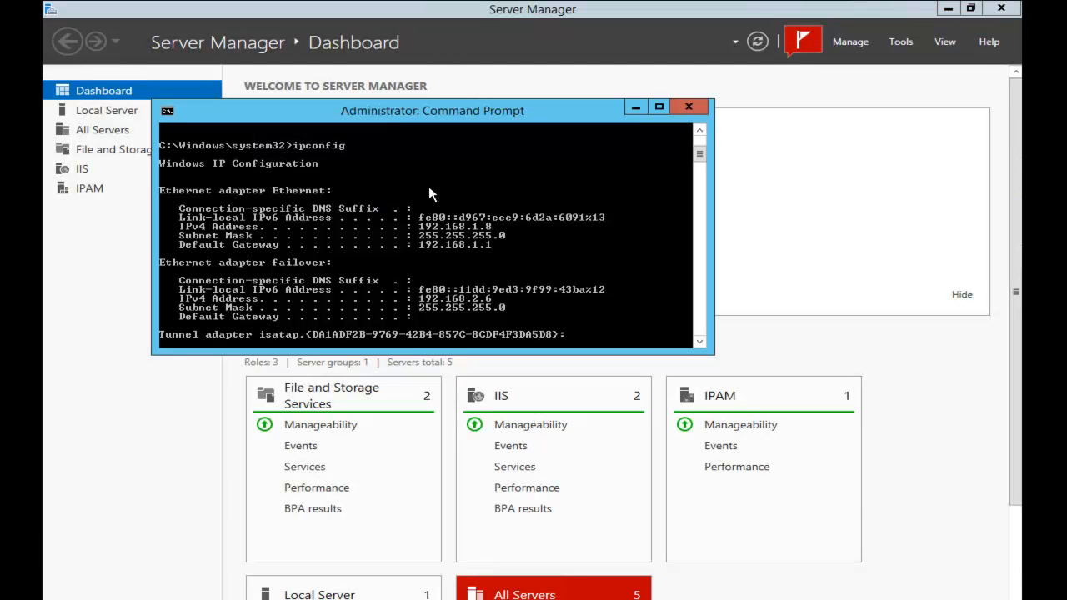
- Re-register the 192.168.1.8 server's DNS records by running ipconfig /registerdns in the Command Prompt
{"action": "type", "text": "ipconfig"}
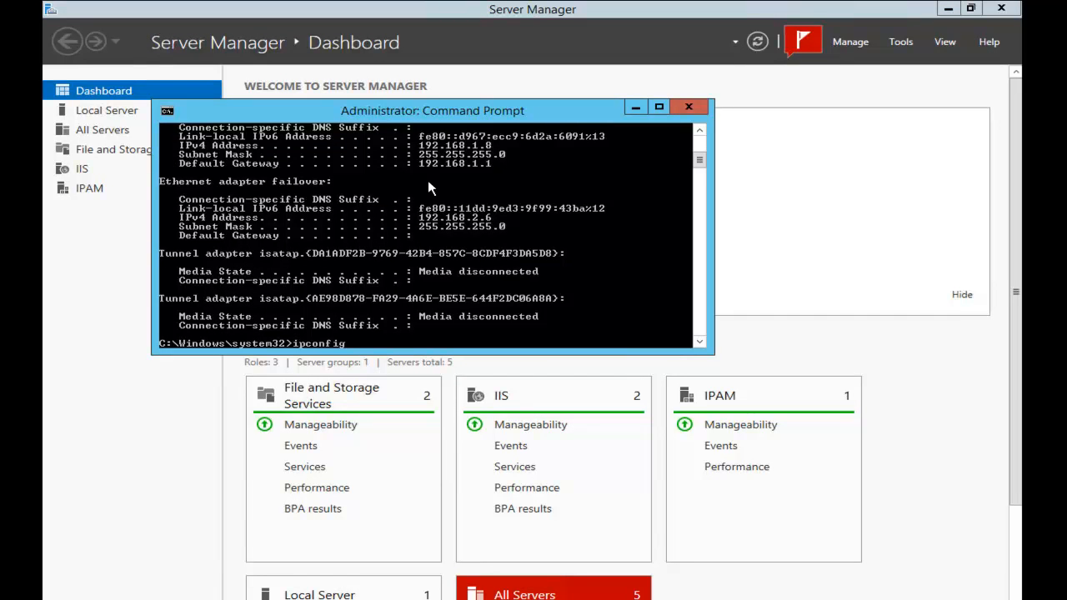
{"action": "type", "text": " /registerdns"}
{"action": "key", "text": "Return"}
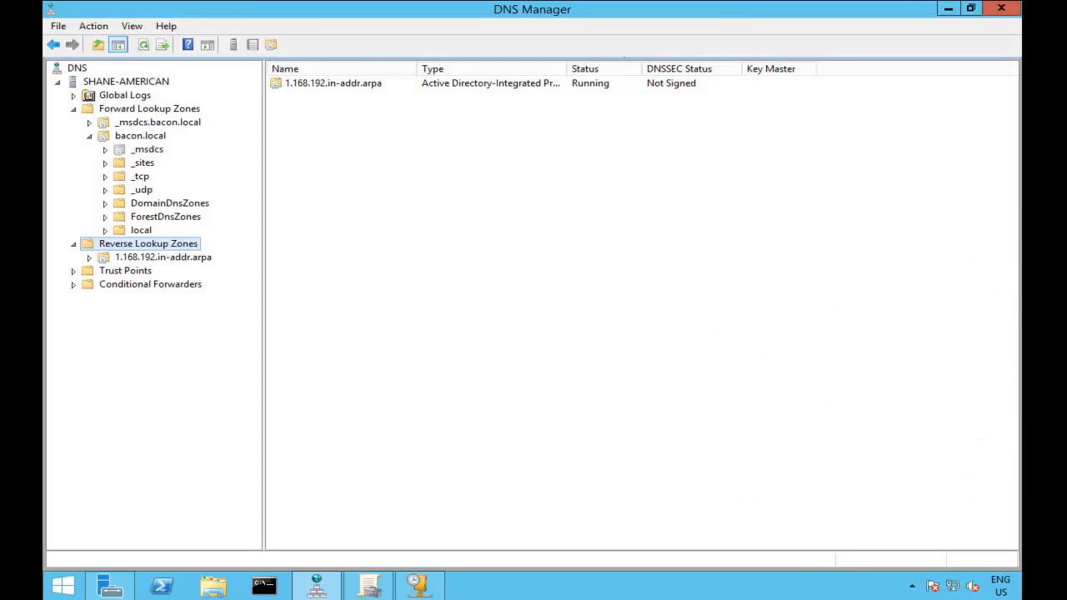
- Refresh the bacon.local forward lookup zone in DNS Manager and check for the shane-jowl host record
{"action": "left_click", "coordinate": [152, 136]}
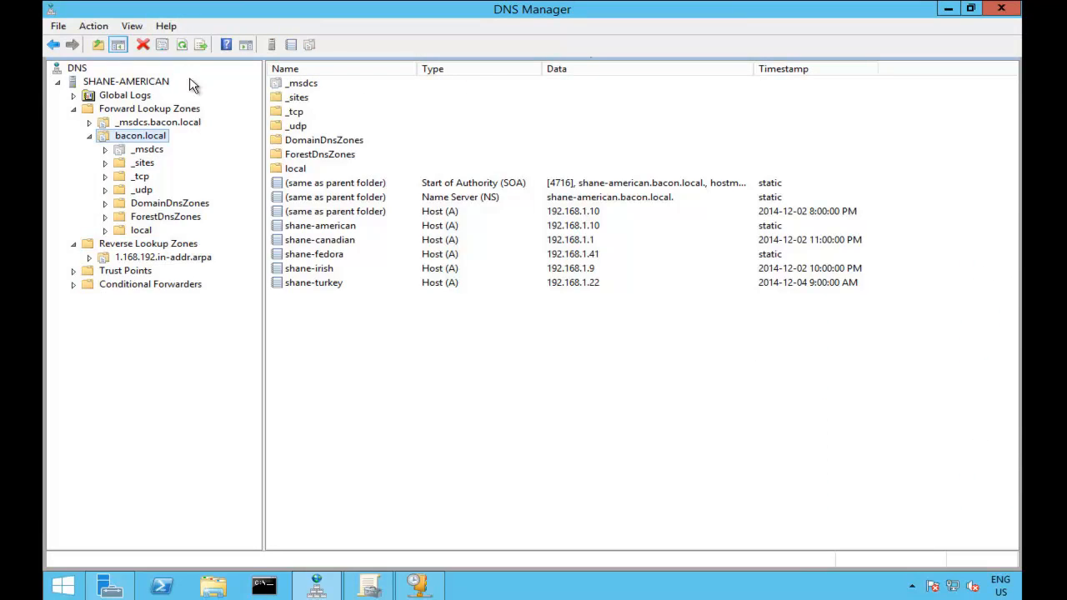
{"action": "left_click", "coordinate": [183, 44]}
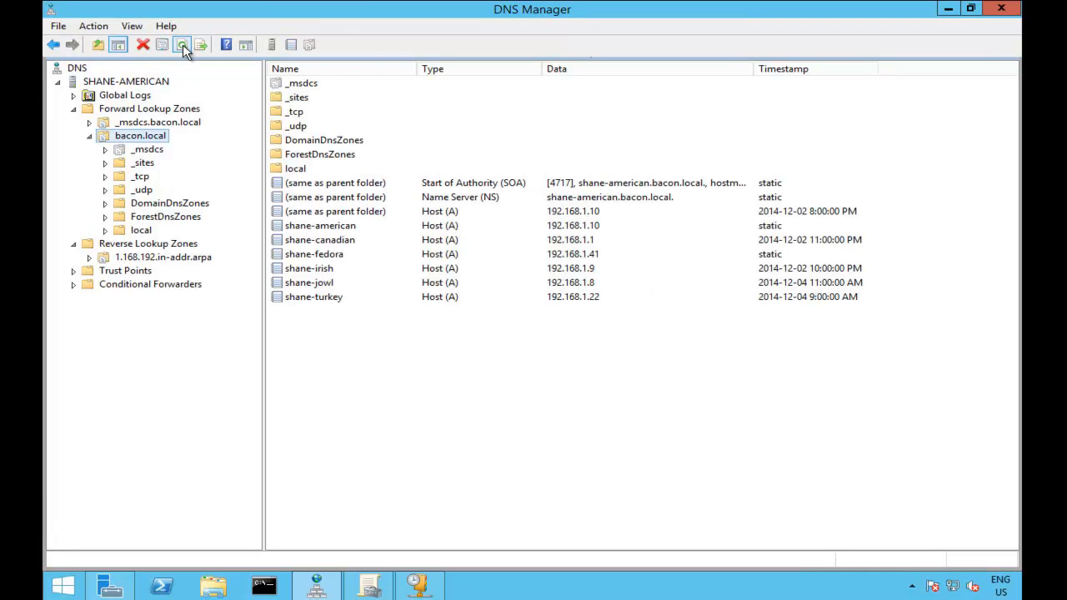
{"action": "left_click", "coordinate": [627, 283]}
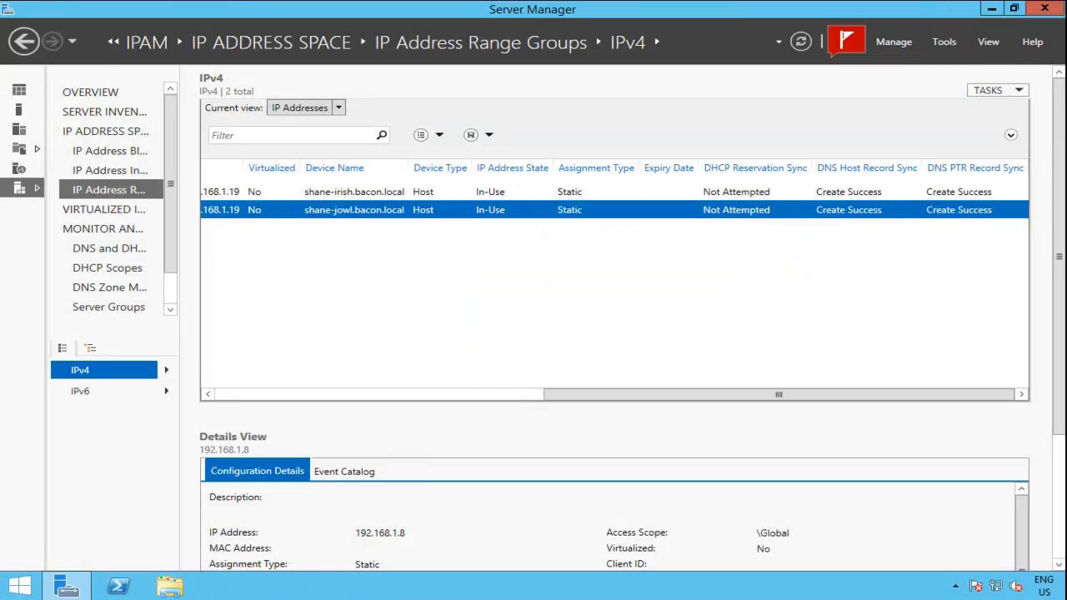
- Review the start of the IPv4 address list in IPAM and change the current view to IP Address Ranges
{"action": "left_click_drag", "start_coordinate": [643, 398], "coordinate": [341, 388]}
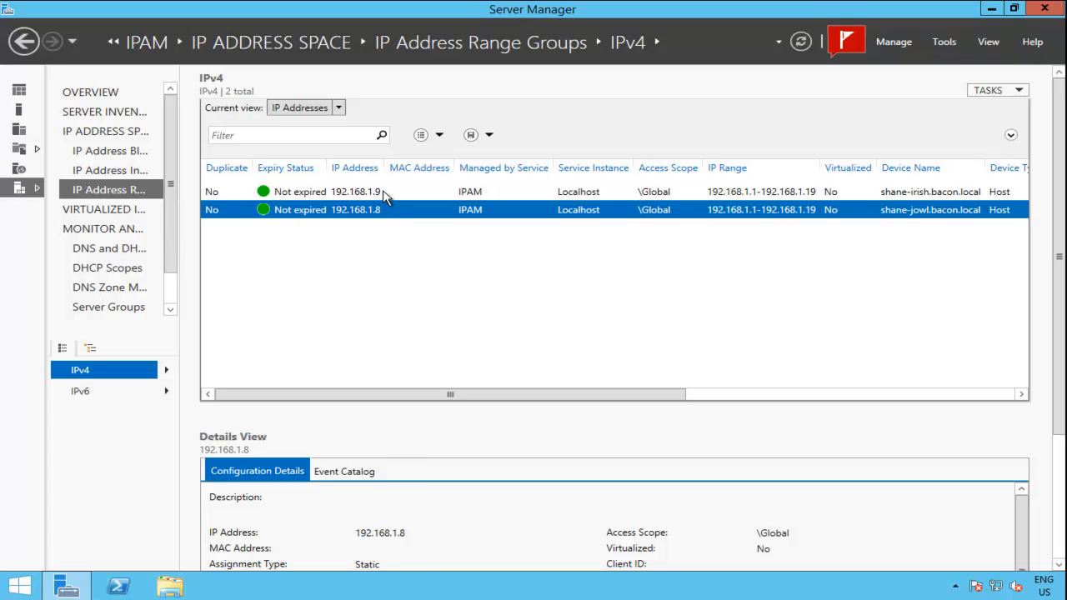
{"action": "left_click", "coordinate": [338, 107]}
{"action": "left_click", "coordinate": [345, 125]}
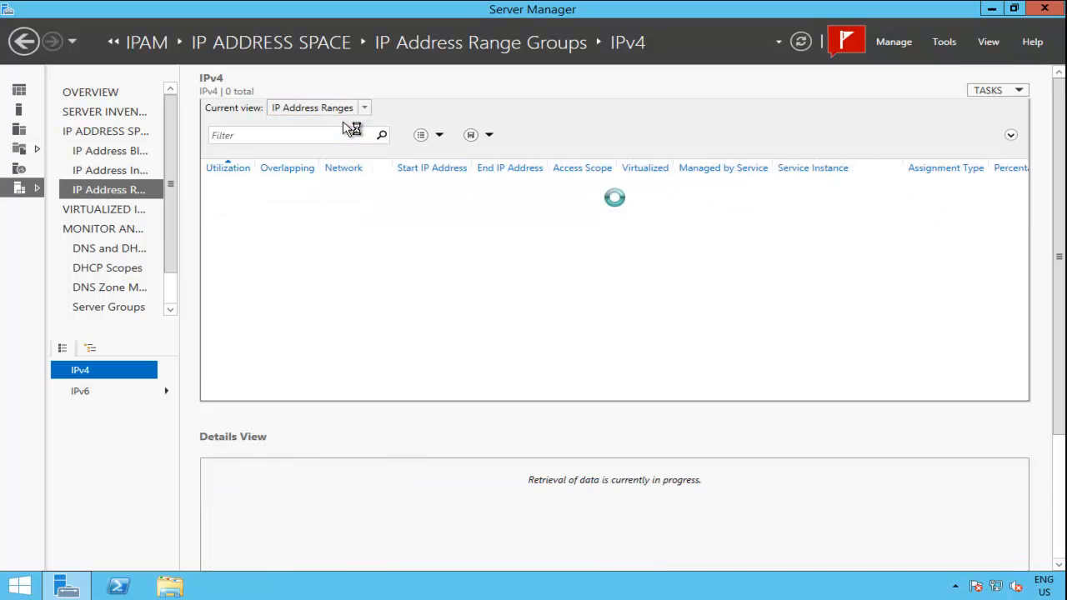
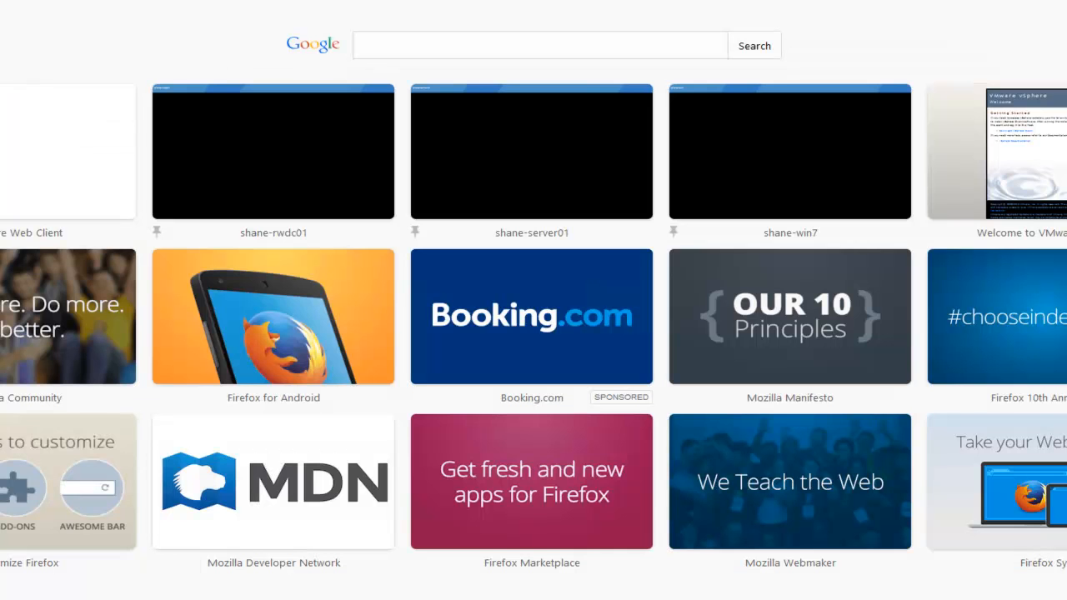
- Search Google in Firefox for "ipam dhcp lease script"
{"action": "left_click", "coordinate": [564, 44]}
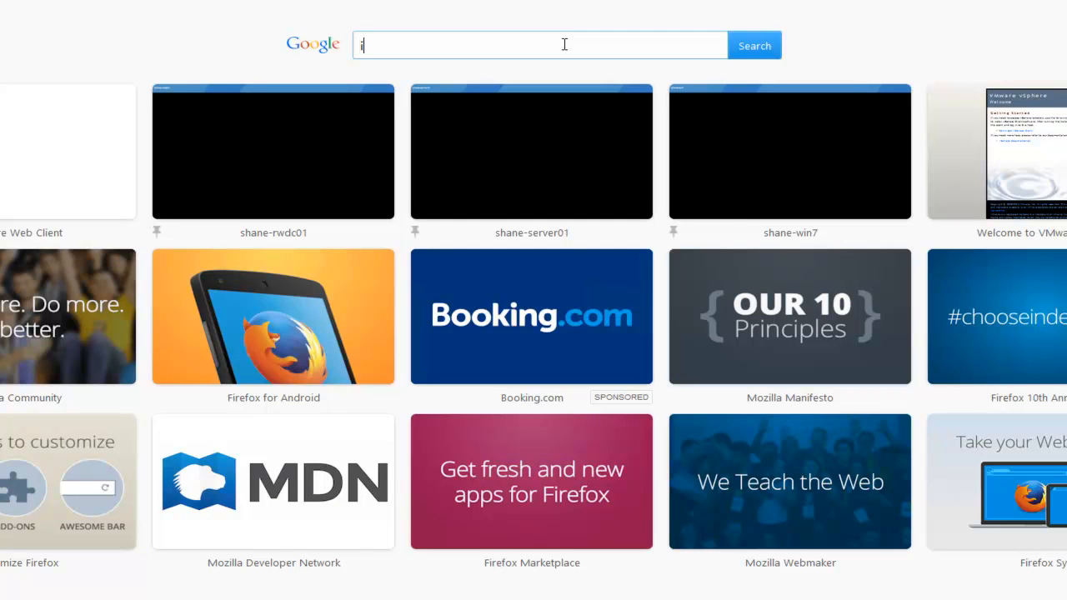
{"action": "type", "text": "ipam dh"}
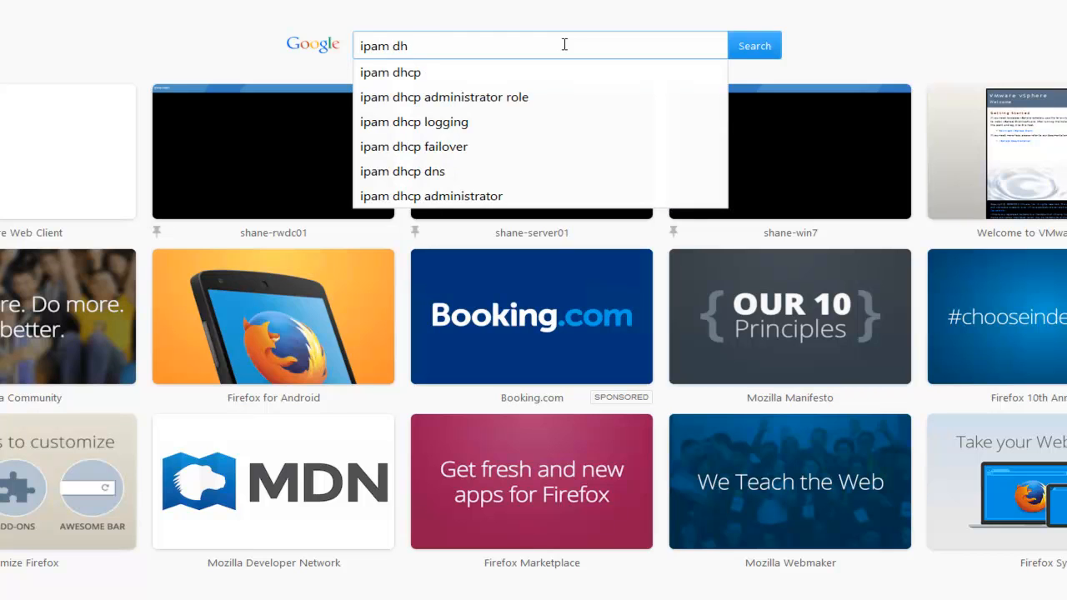
{"action": "type", "text": "cp lease scrip"}
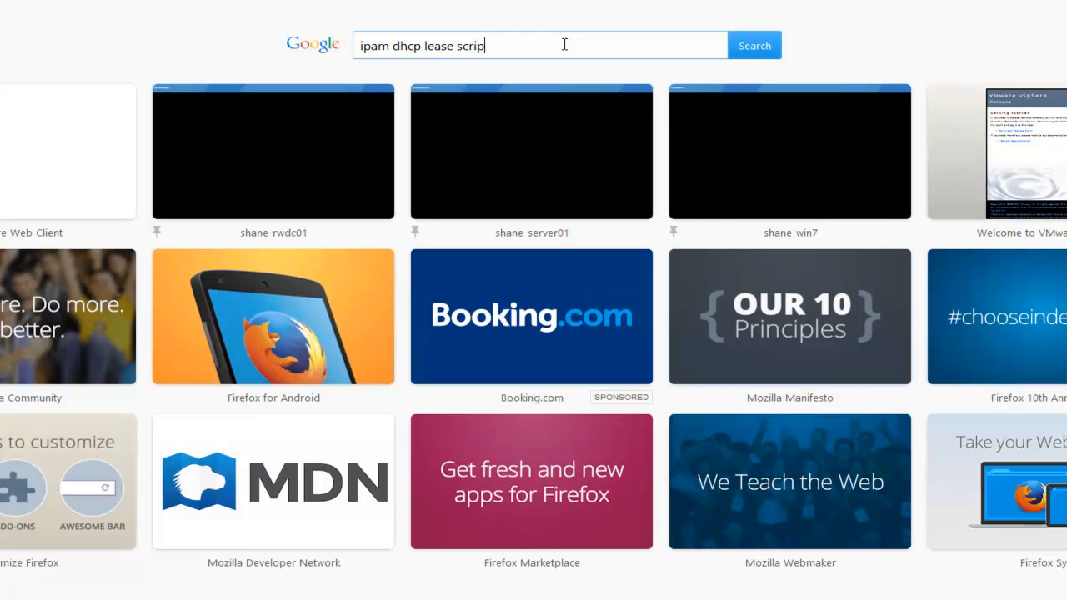
{"action": "key", "text": "Return"}
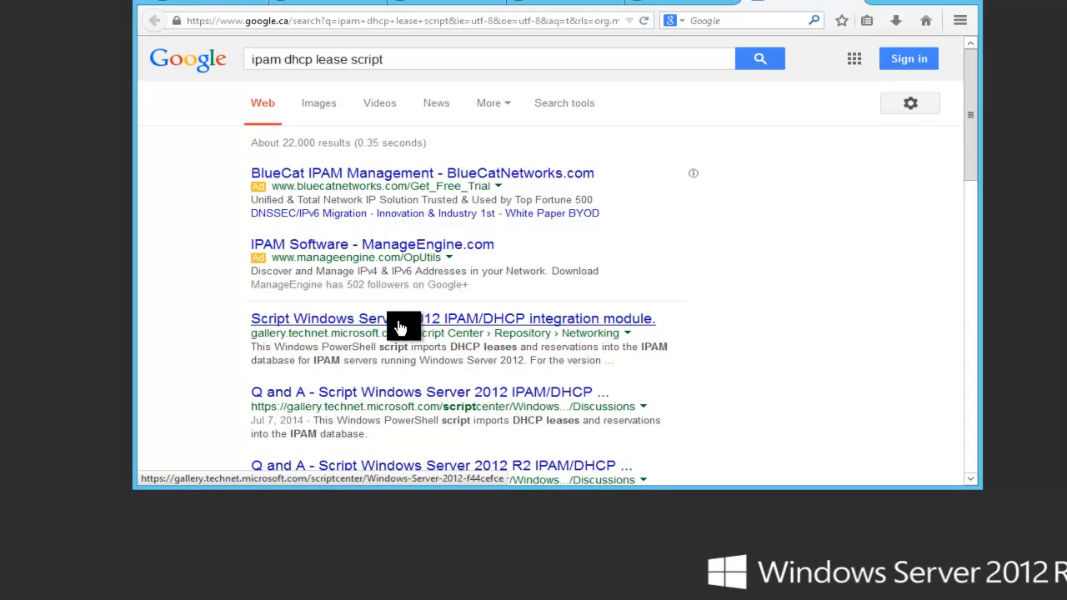
- Open the Script Center page for the Windows Server 2012 IPAM/DHCP integration module and read its description and usage instructions
{"action": "left_click", "coordinate": [563, 326]}
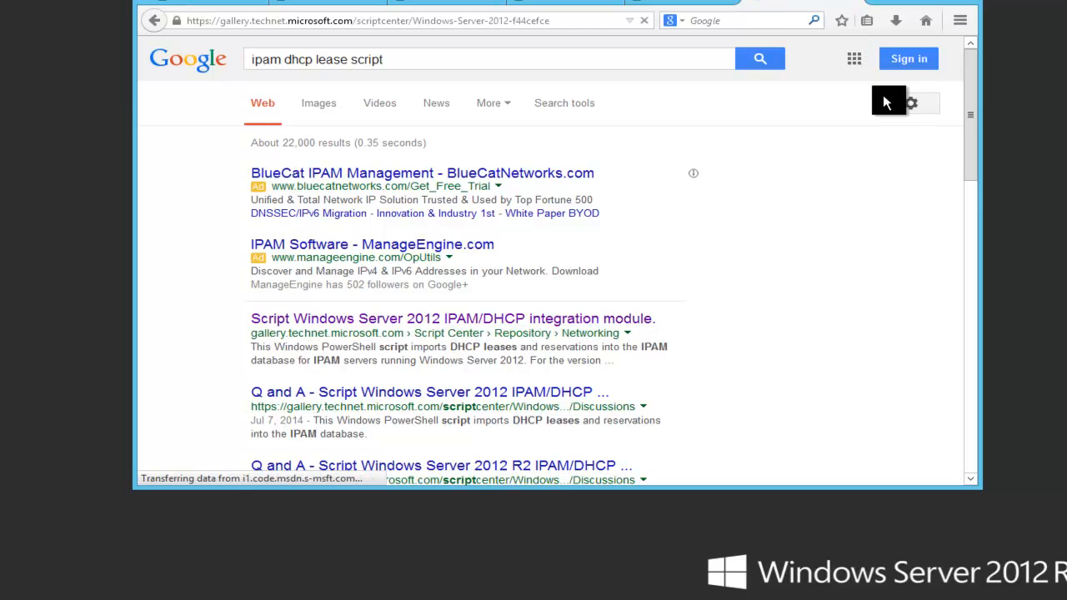
{"action": "left_click_drag", "start_coordinate": [979, 487], "coordinate": [1065, 584]}
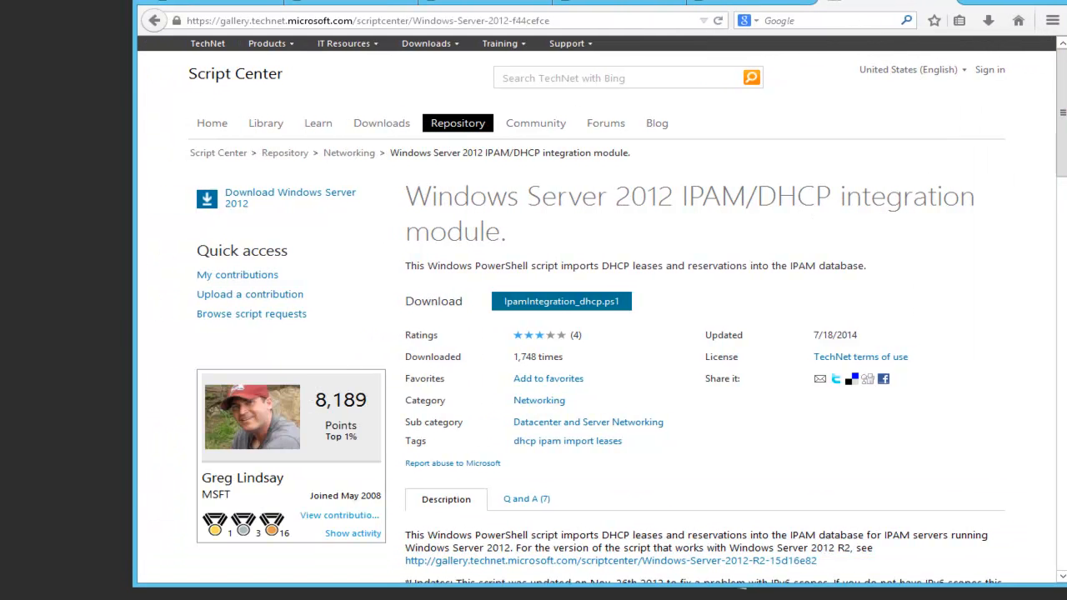
{"action": "left_click_drag", "start_coordinate": [743, 0], "coordinate": [688, 5]}
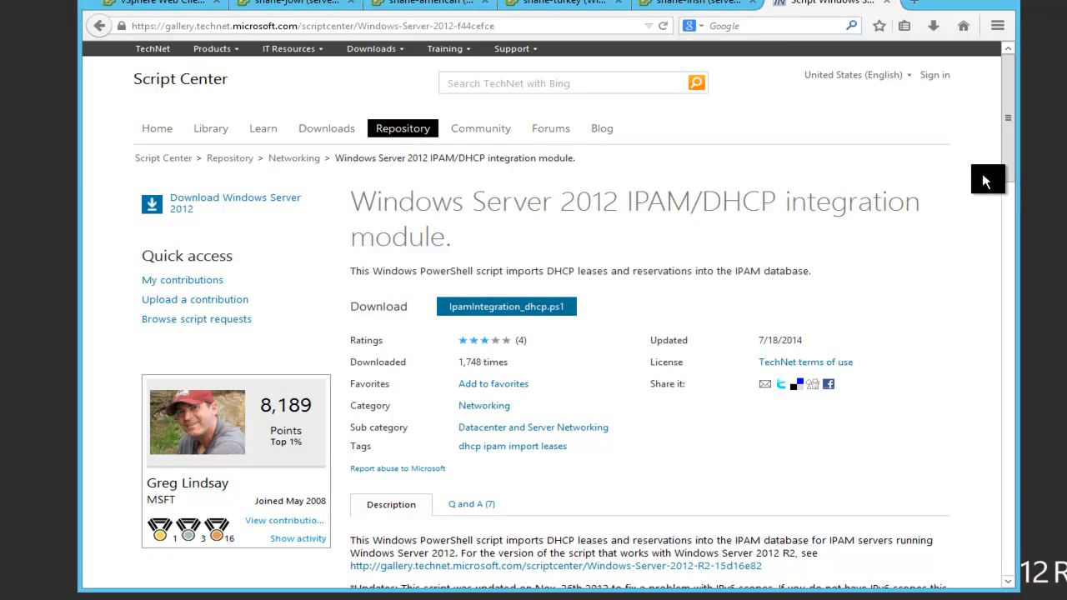
{"action": "left_click_drag", "start_coordinate": [1008, 162], "coordinate": [1011, 200]}
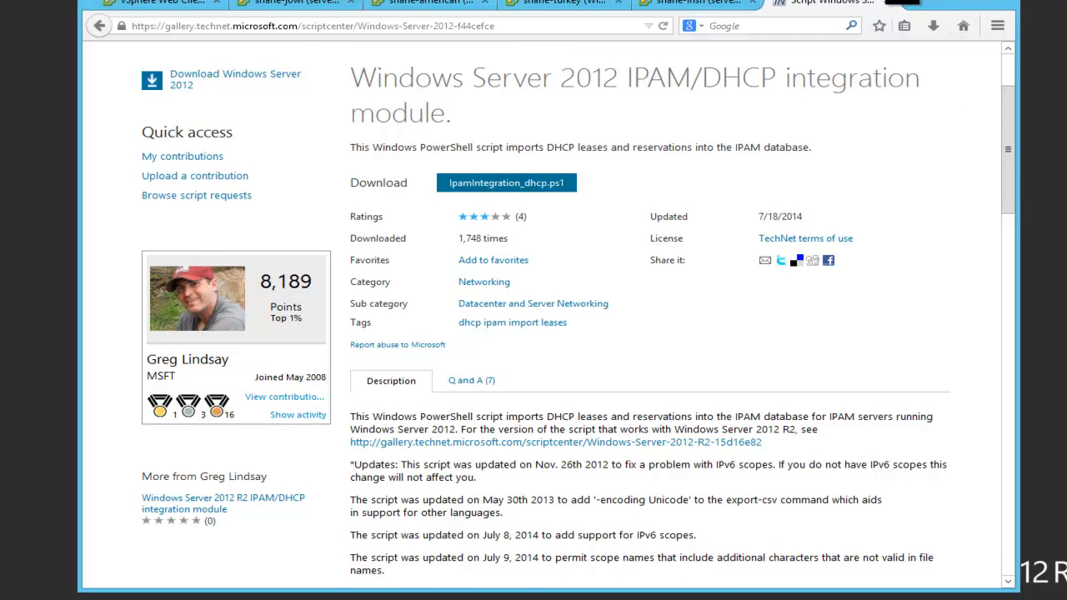
{"action": "scroll", "coordinate": [847, 297], "scroll_direction": "down", "scroll_amount": 10}
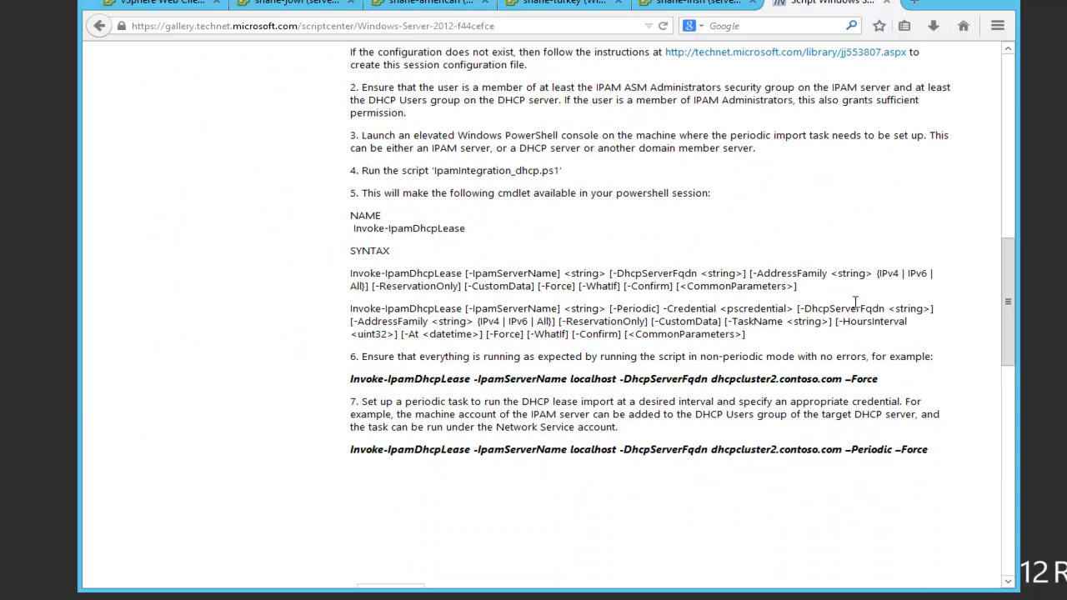
{"action": "scroll", "coordinate": [855, 301], "scroll_direction": "down", "scroll_amount": 10}
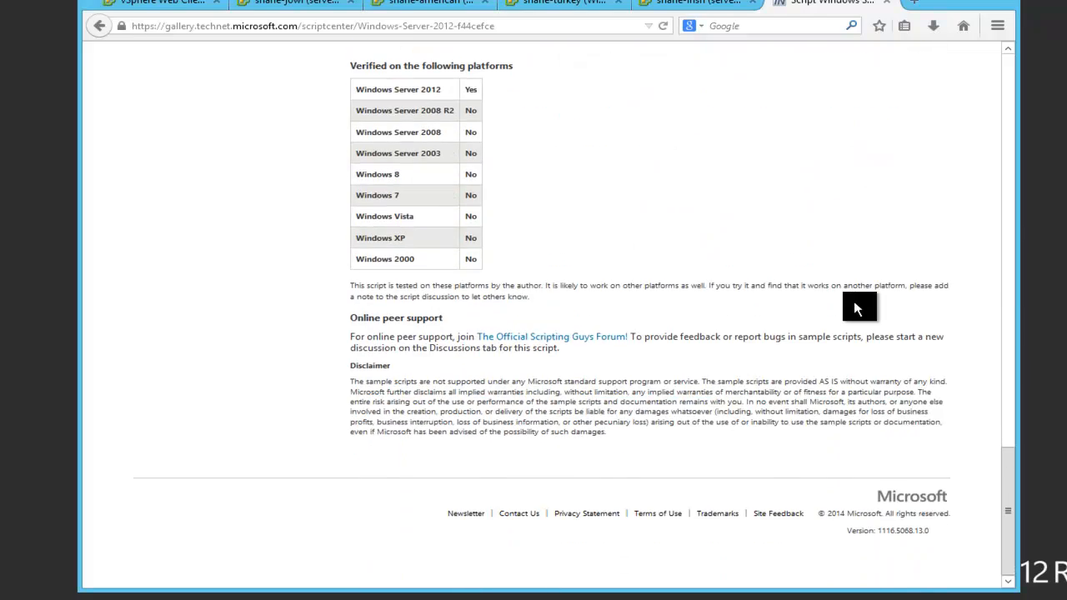
{"action": "scroll", "coordinate": [854, 305], "scroll_direction": "up", "scroll_amount": 20}
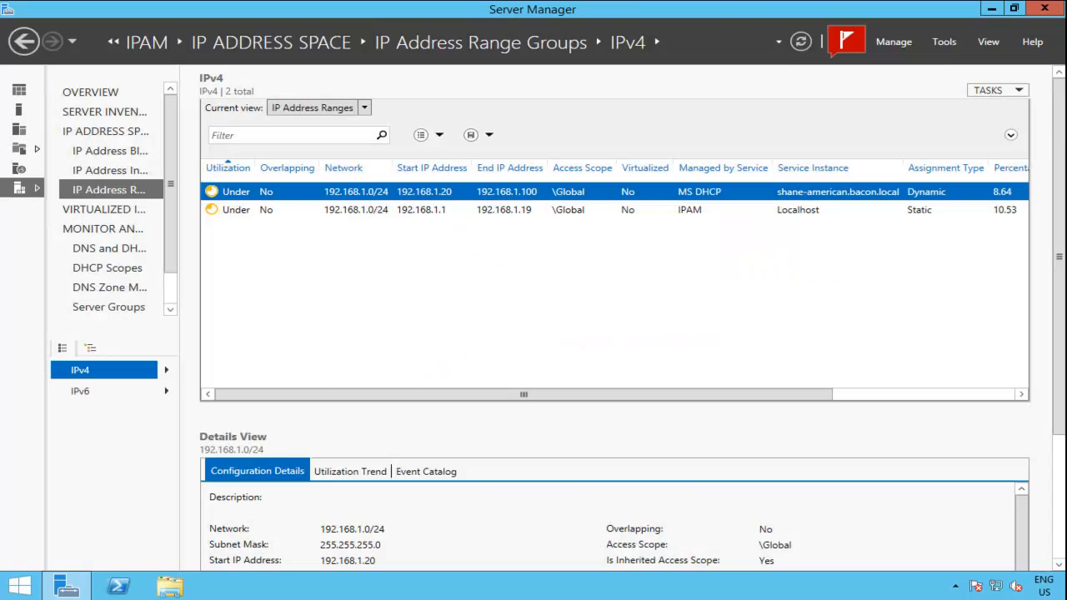
- In IPAM, compare the MS DHCP and IPAM-managed IPv4 ranges, check the IP Addresses view and return to IP Address Ranges
{"action": "left_click", "coordinate": [500, 211]}
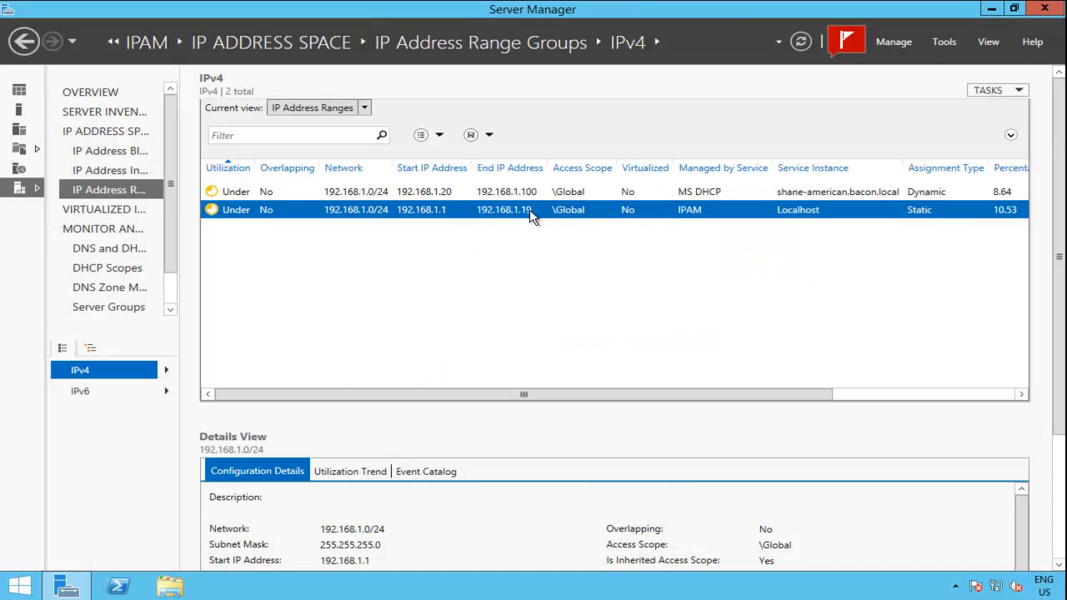
{"action": "left_click", "coordinate": [709, 193]}
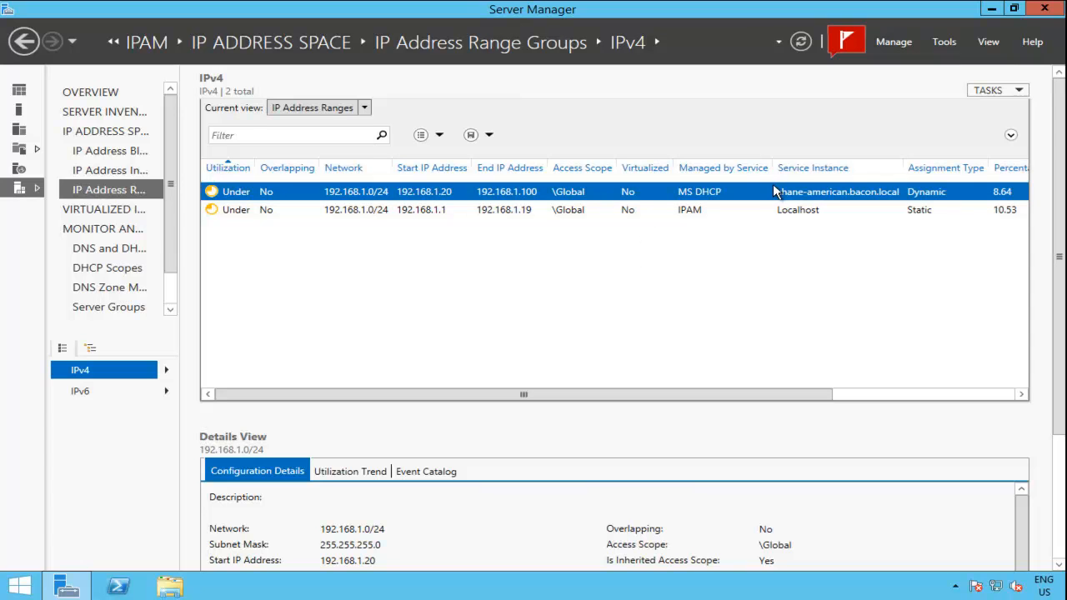
{"action": "left_click", "coordinate": [614, 214]}
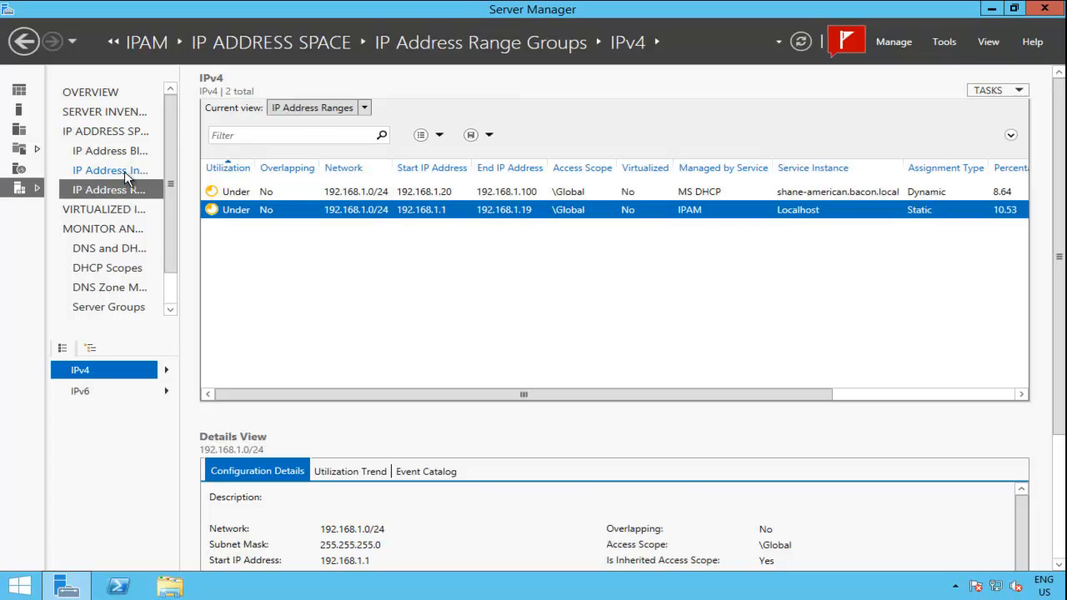
{"action": "left_click", "coordinate": [345, 110]}
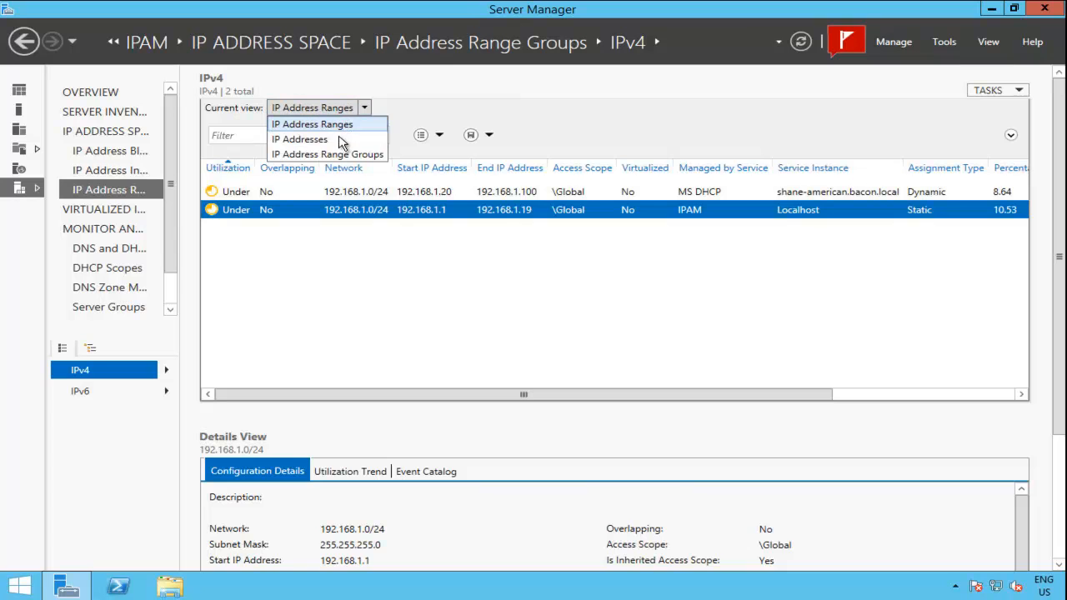
{"action": "left_click", "coordinate": [342, 140]}
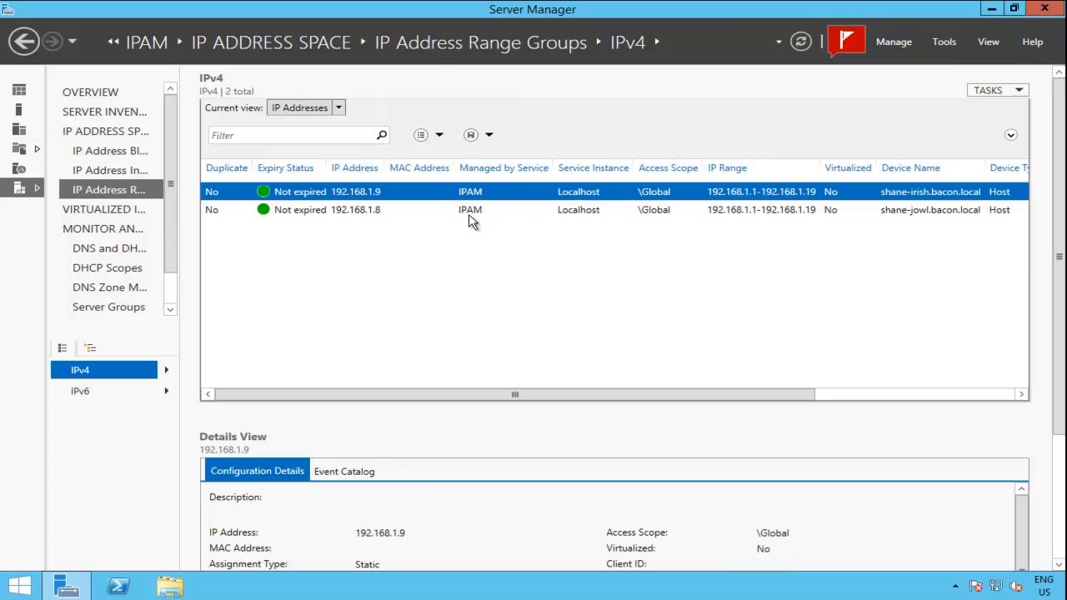
{"action": "left_click", "coordinate": [337, 110]}
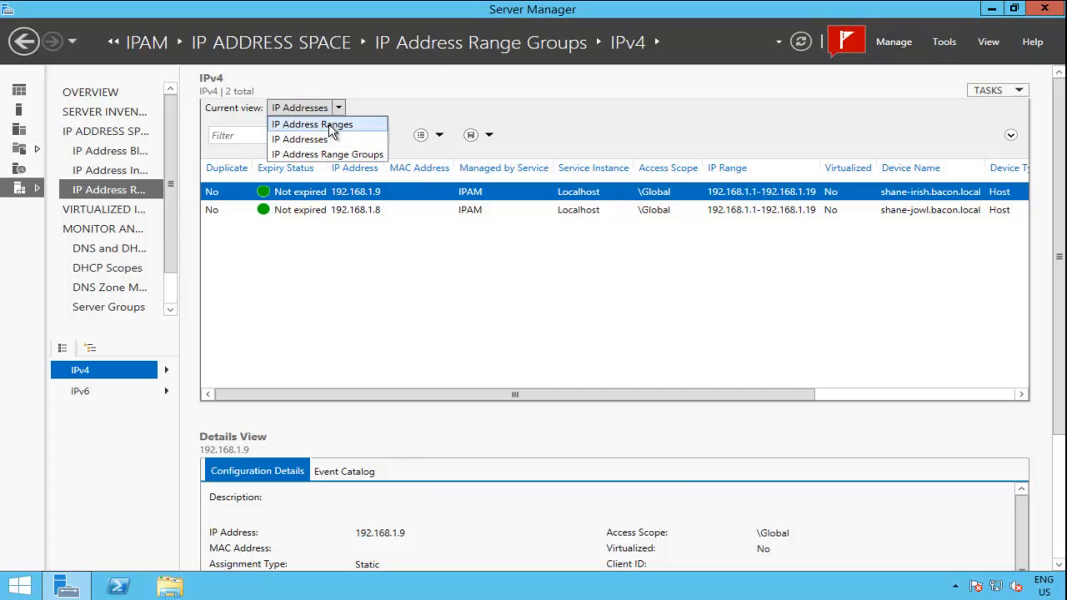
{"action": "left_click", "coordinate": [332, 125]}
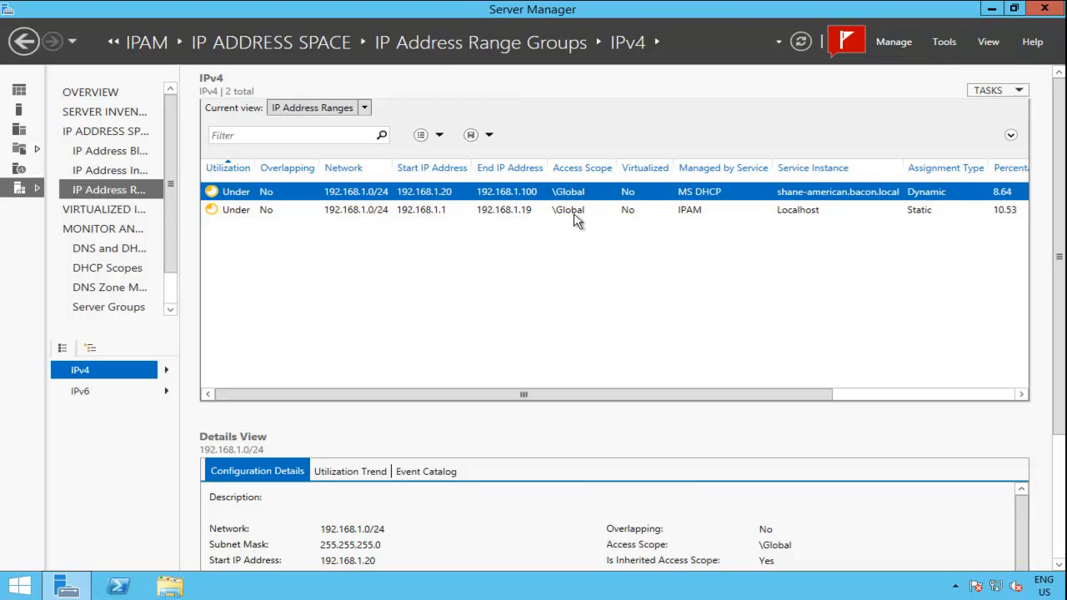
- Start Find and Allocate Available IP Address for the static range 192.168.1.1-192.168.1.19 and reposition its dialog
{"action": "right_click", "coordinate": [627, 214]}
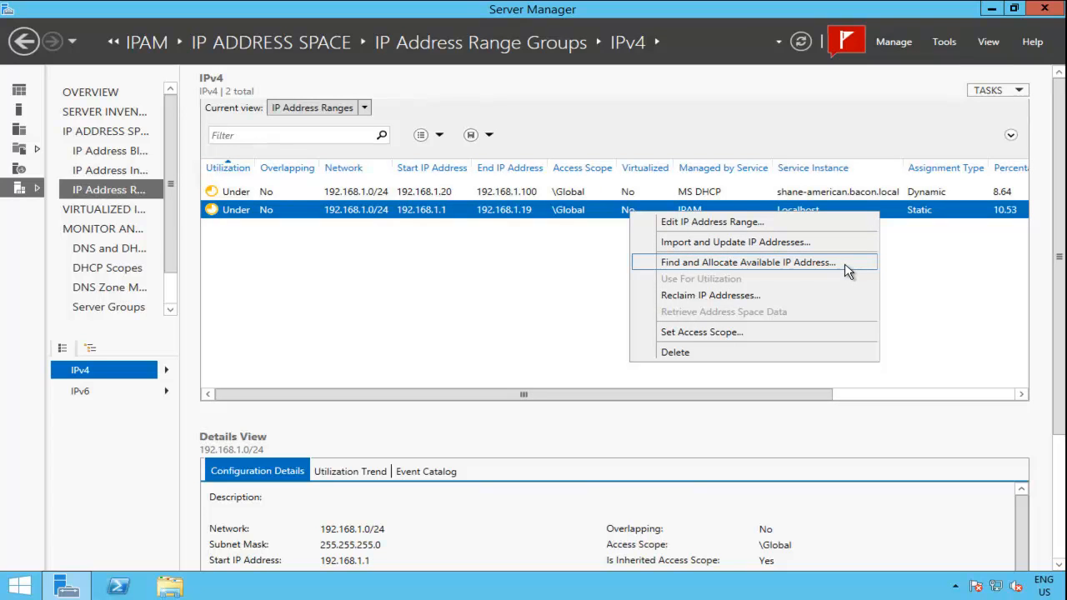
{"action": "left_click", "coordinate": [845, 265]}
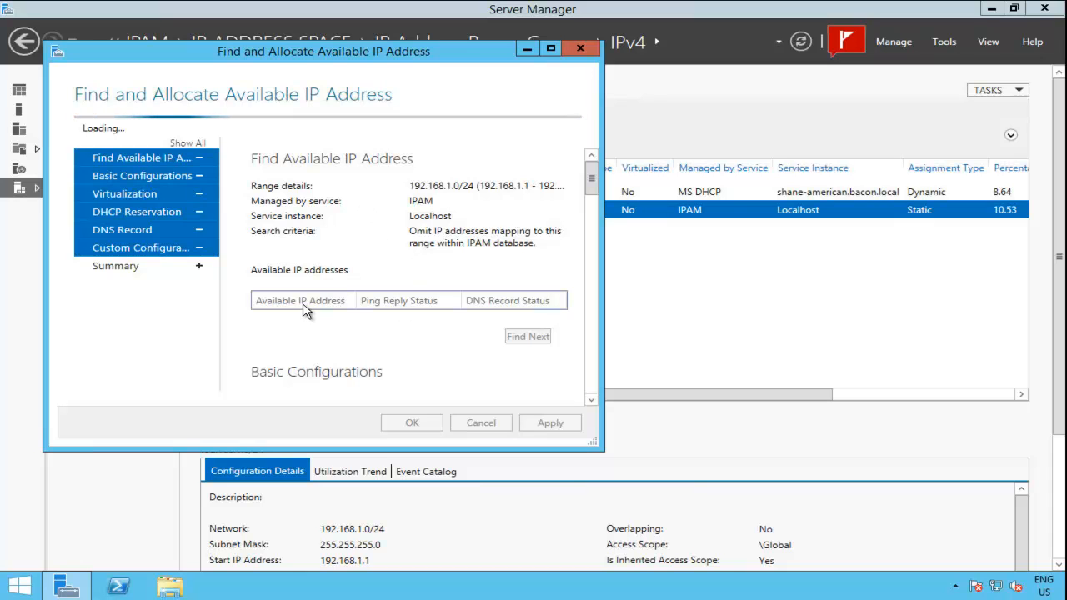
{"action": "left_click_drag", "start_coordinate": [591, 176], "coordinate": [598, 155]}
{"action": "left_click_drag", "start_coordinate": [360, 54], "coordinate": [384, 64]}
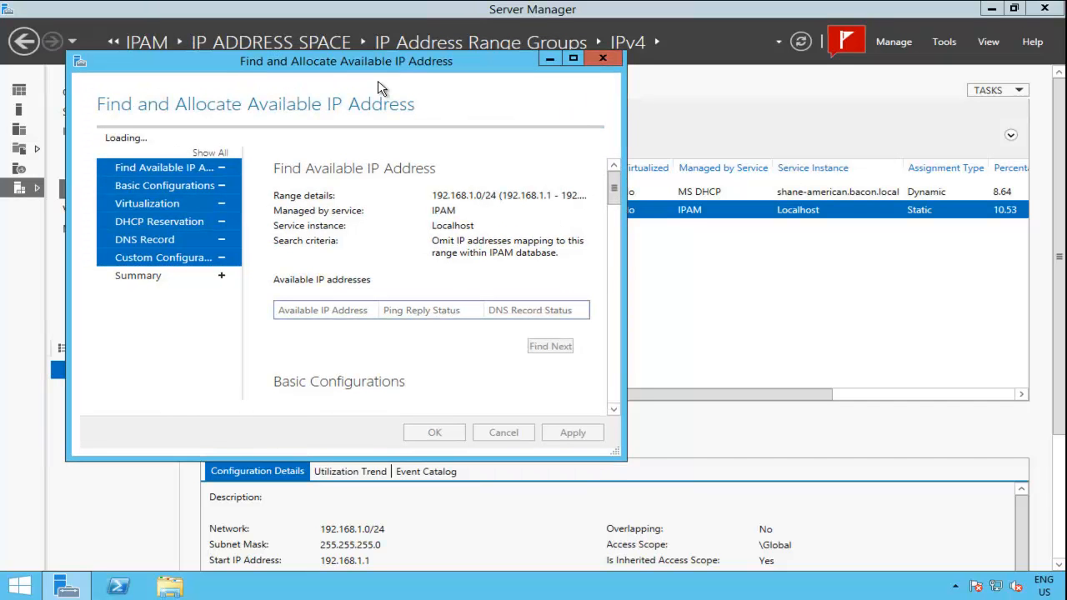